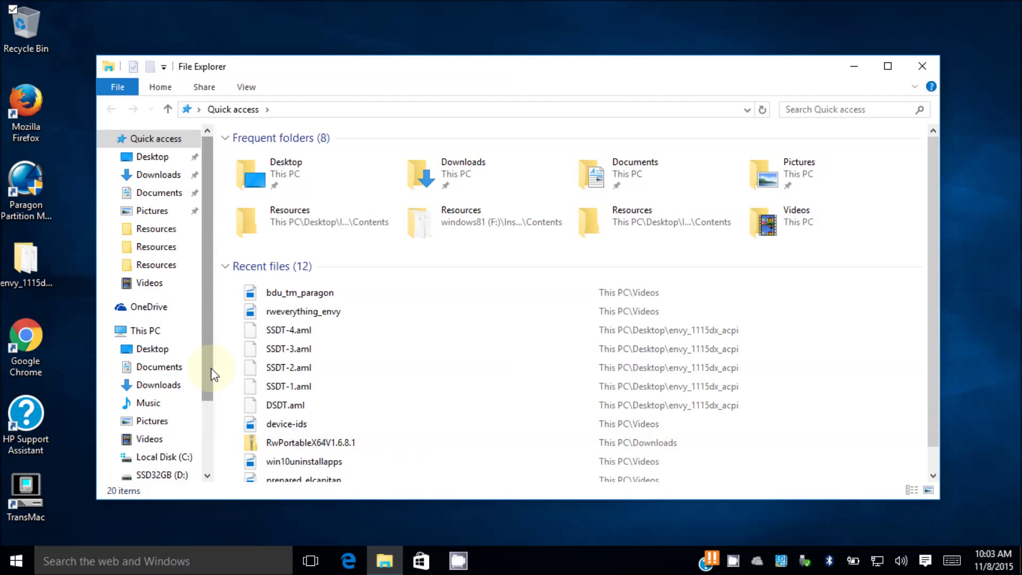
# Copy Install OS X El Capitan.app (5.67 GB) from the windows81 (F:) drive to the desktop.
pyautogui.scroll(-1, 210, 380)
pyautogui.click(165, 451)
pyautogui.scroll(-1, 604, 400)
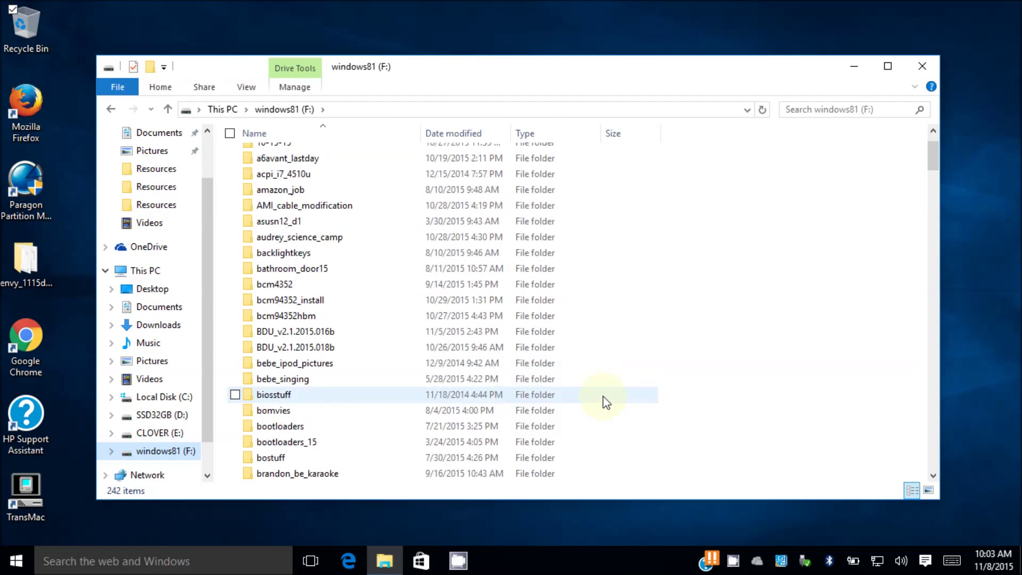
pyautogui.scroll(-12, 606, 403)
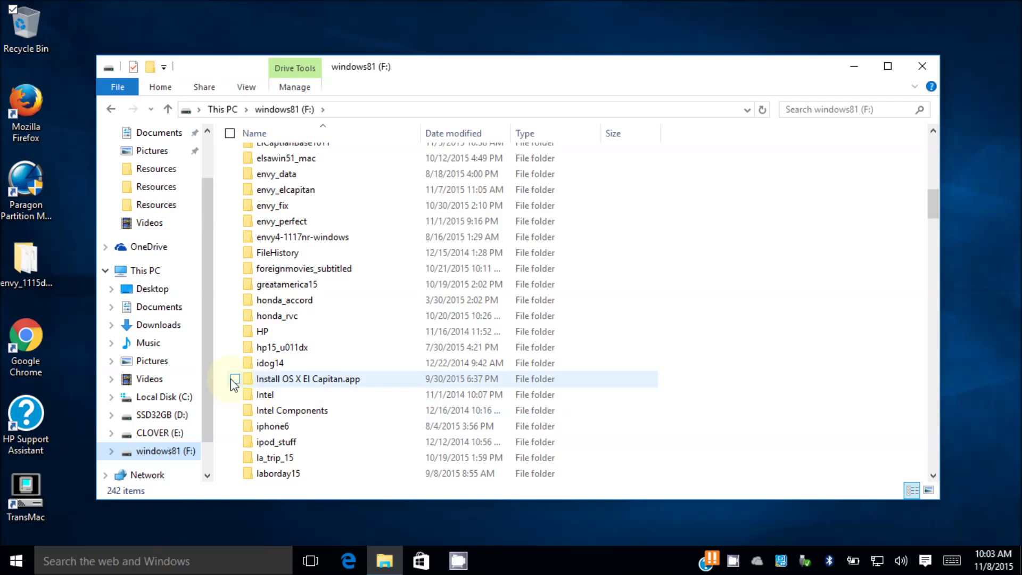
pyautogui.moveTo(235, 382); pyautogui.dragTo(75, 42)
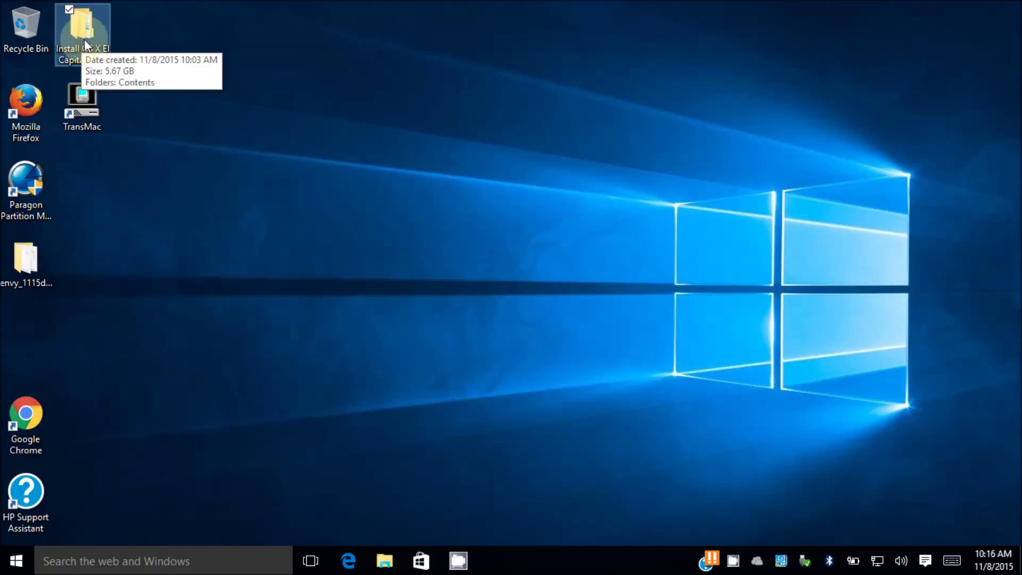
# Go into the desktop app copy's Contents\SharedSupport folder.
pyautogui.doubleClick(84, 39)
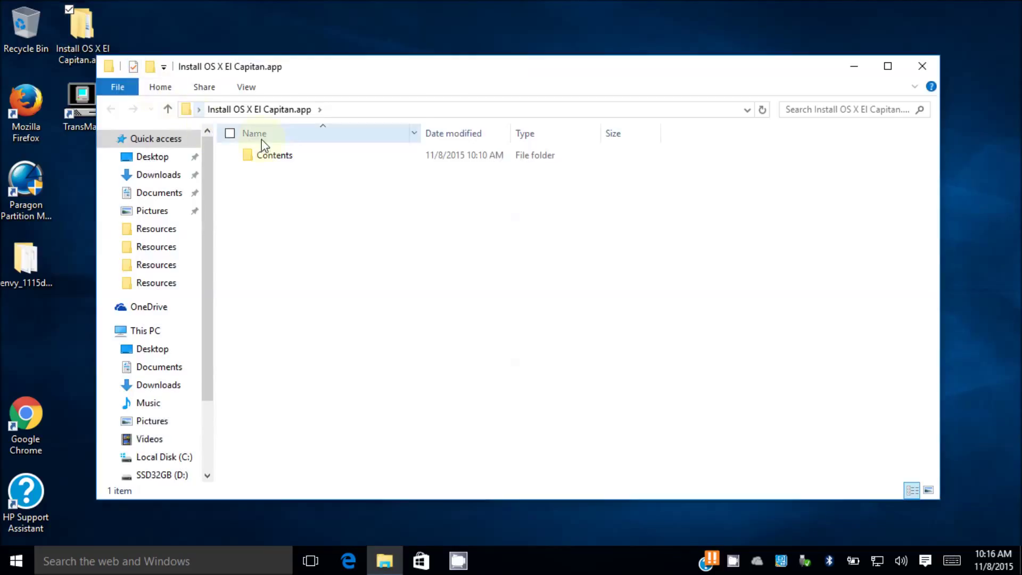
pyautogui.doubleClick(286, 155)
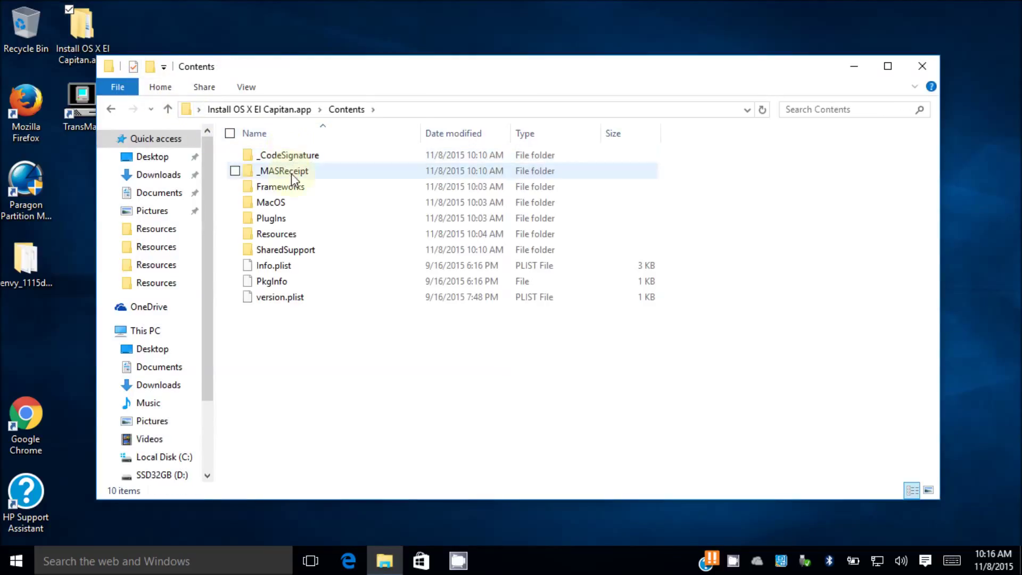
pyautogui.doubleClick(323, 252)
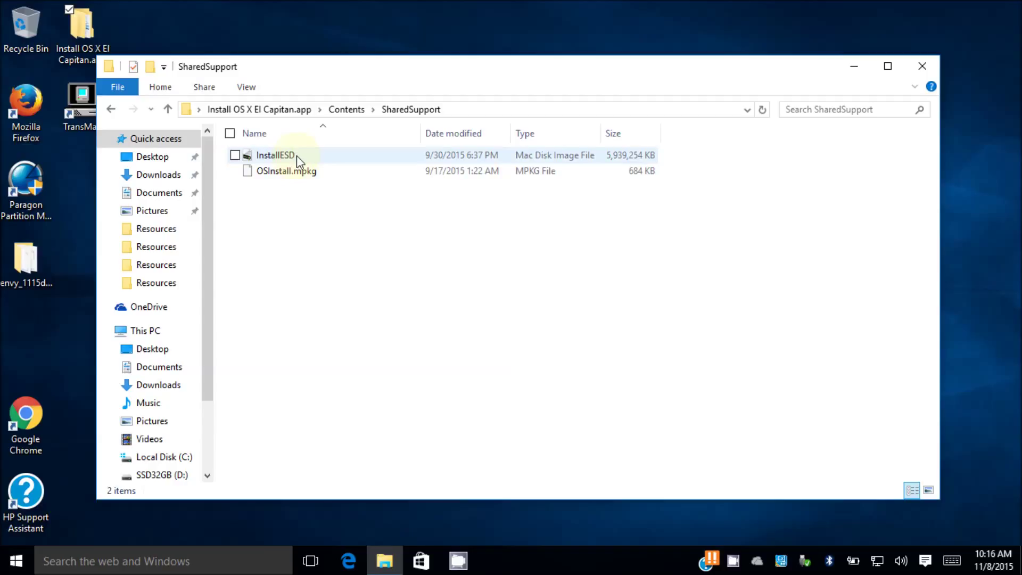
# Extract the InstallESD disk image with 7-Zip into an InstallESD folder.
pyautogui.click(235, 156)
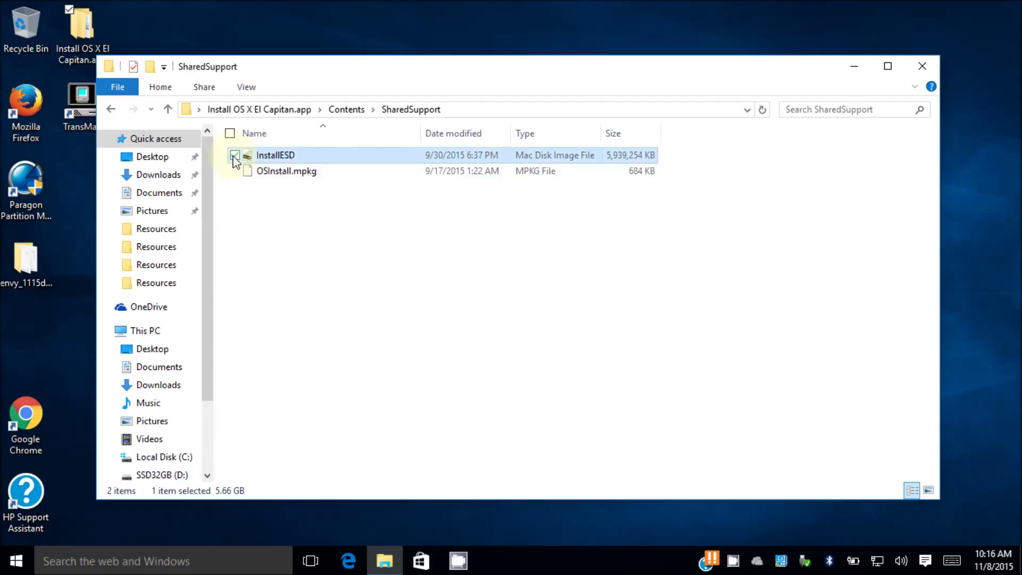
pyautogui.rightClick(260, 155)
pyautogui.moveTo(242, 186)
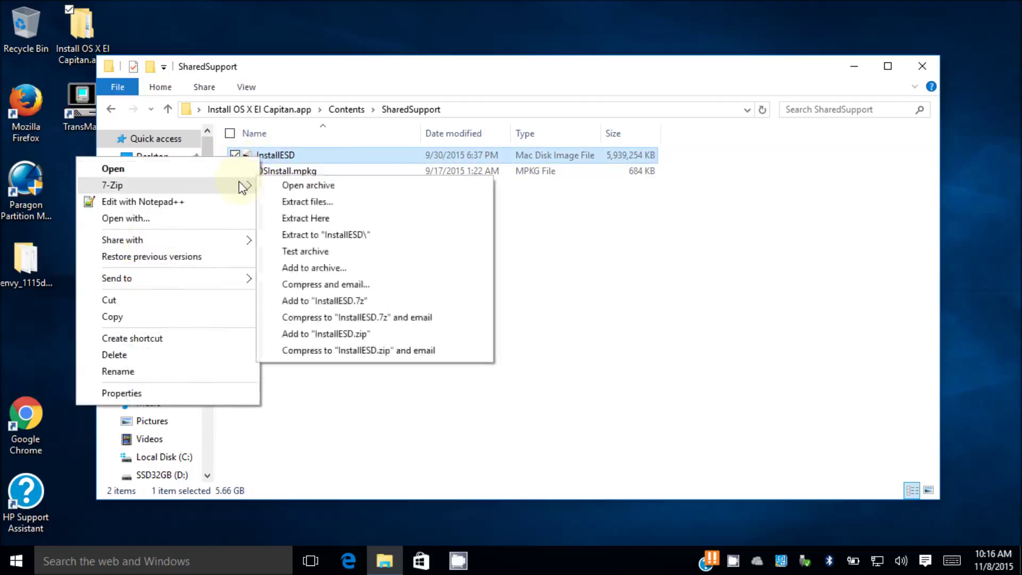
pyautogui.click(310, 235)
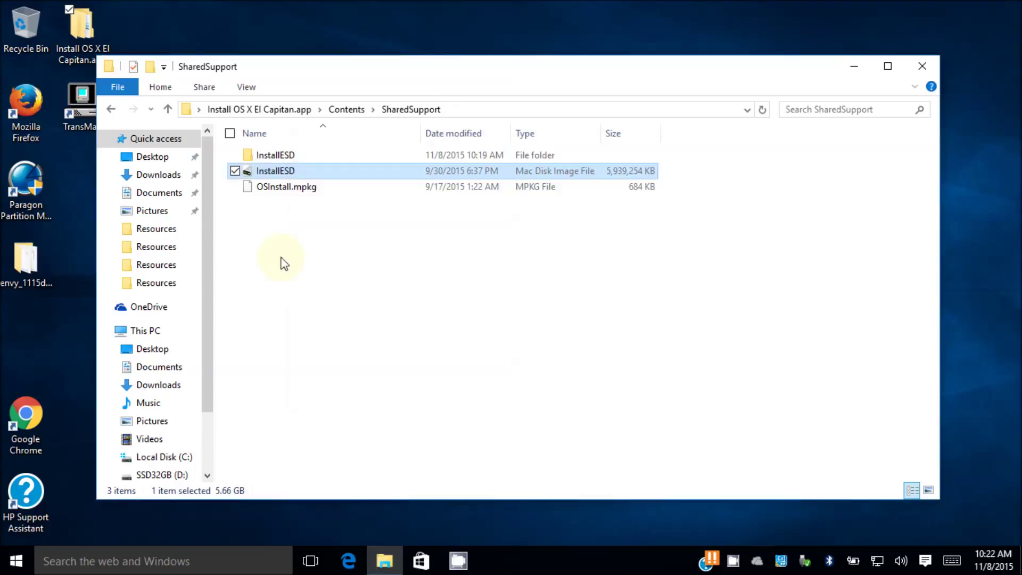
# Go into the extracted InstallESD folder and then InstallMacOSX.pkg.
pyautogui.doubleClick(330, 155)
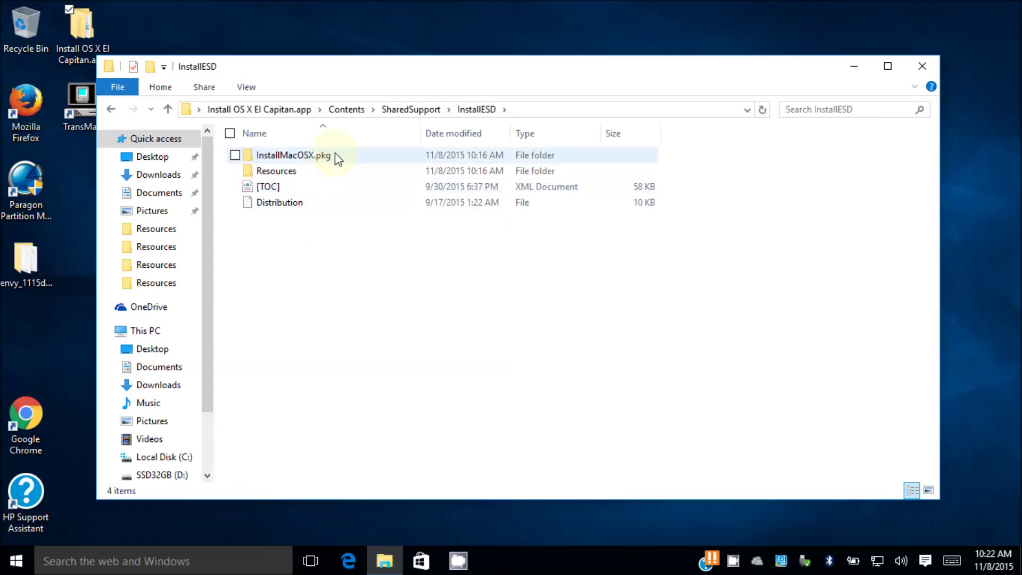
pyautogui.moveTo(334, 154)
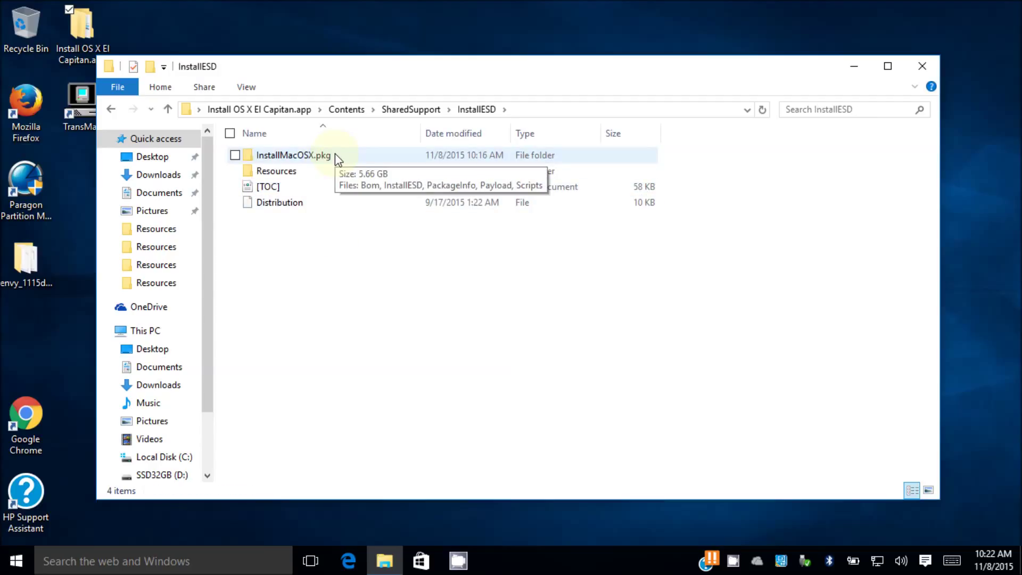
pyautogui.doubleClick(334, 155)
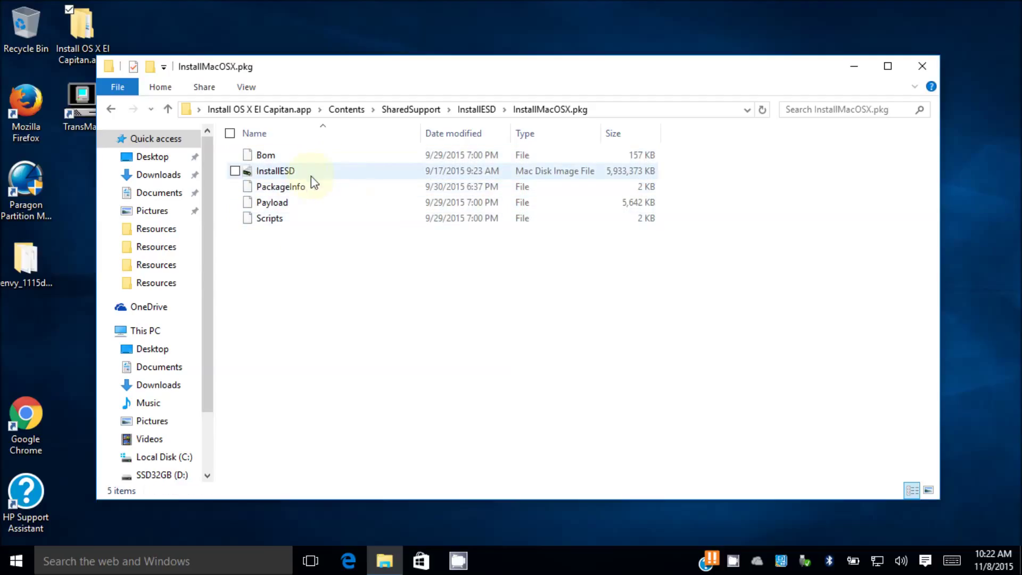
# Extract the inner InstallESD disk image with 7-Zip into its own InstallESD folder.
pyautogui.click(235, 172)
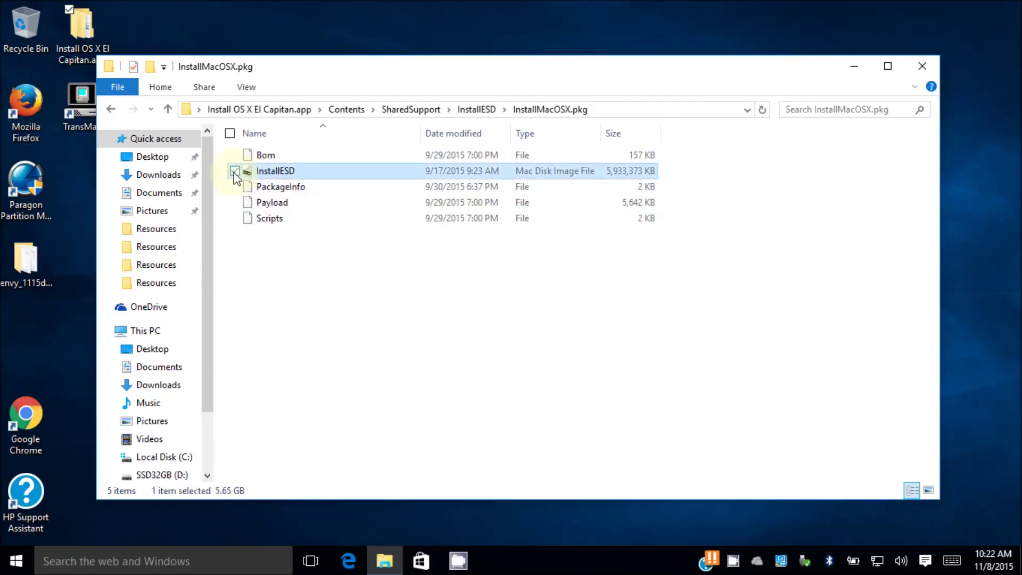
pyautogui.rightClick(270, 173)
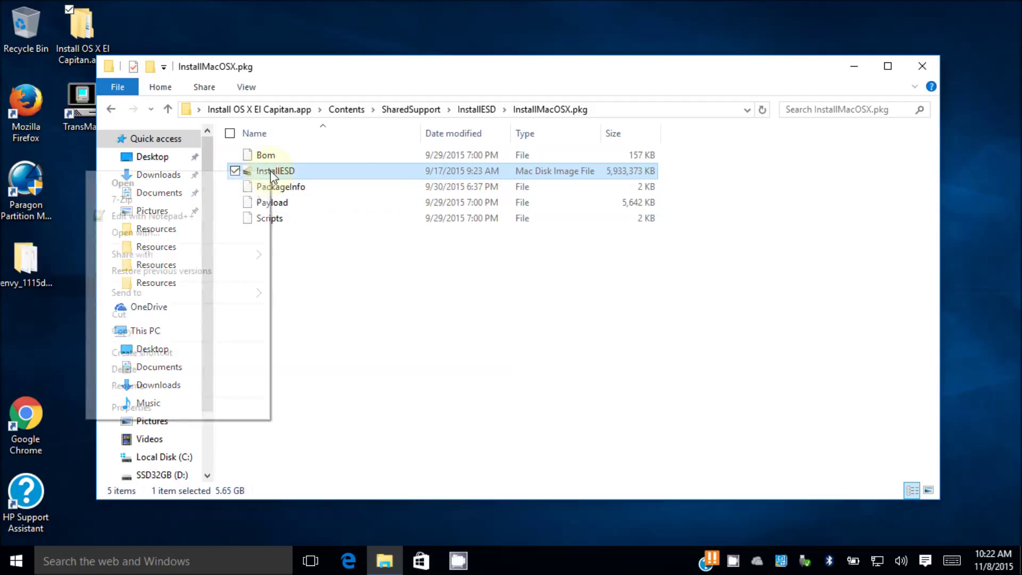
pyautogui.moveTo(243, 207)
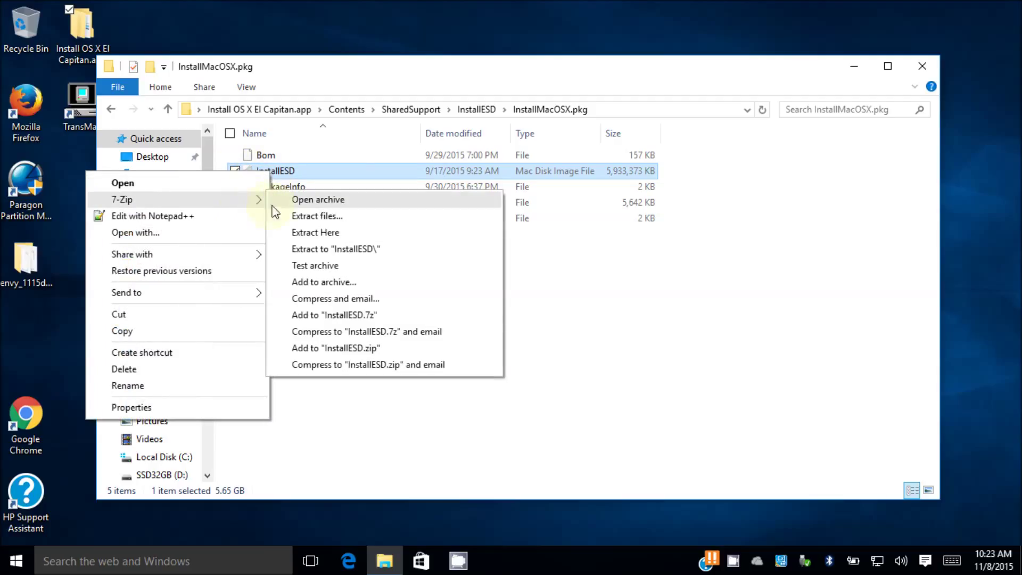
pyautogui.click(301, 243)
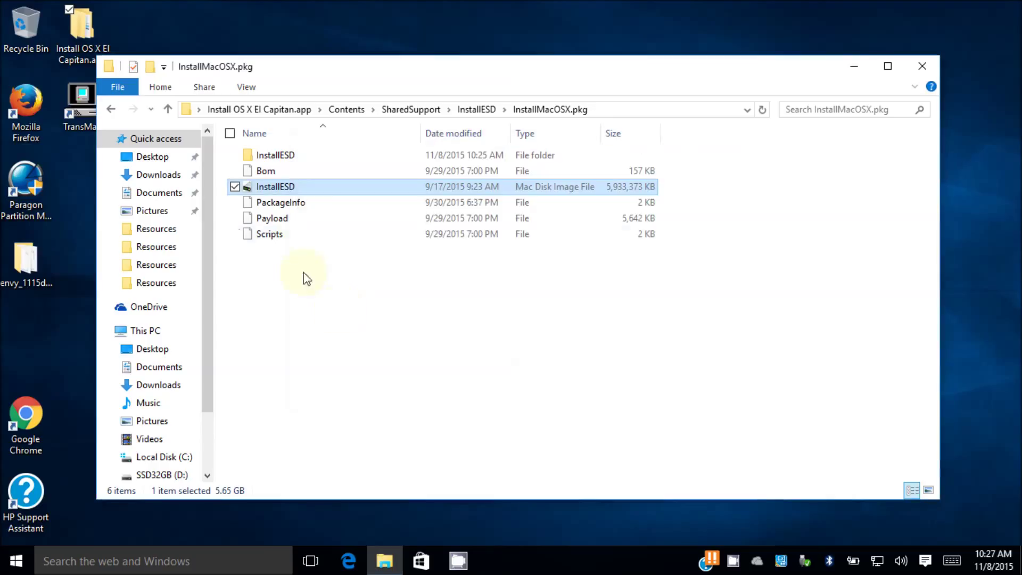
# Inside the nested InstallESD folder, extract 5.hfs with 7-Zip into a folder named 5.
pyautogui.click(291, 161)
pyautogui.doubleClick(292, 161)
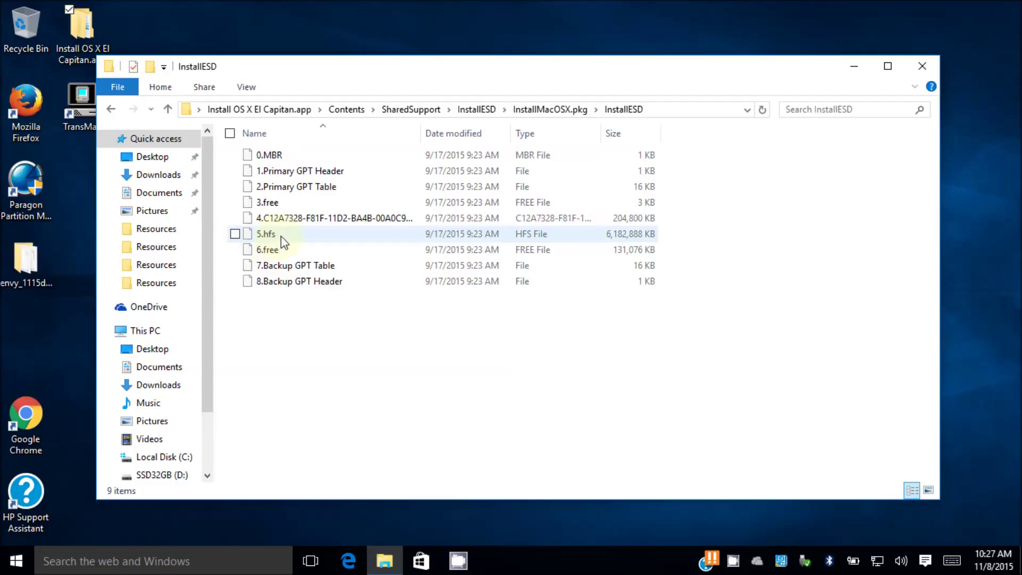
pyautogui.click(235, 234)
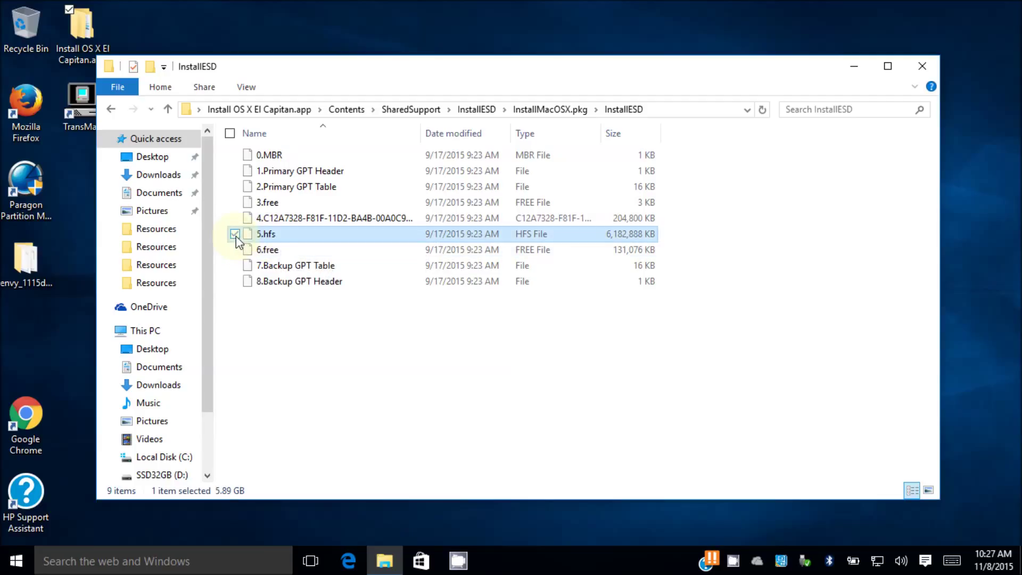
pyautogui.rightClick(286, 233)
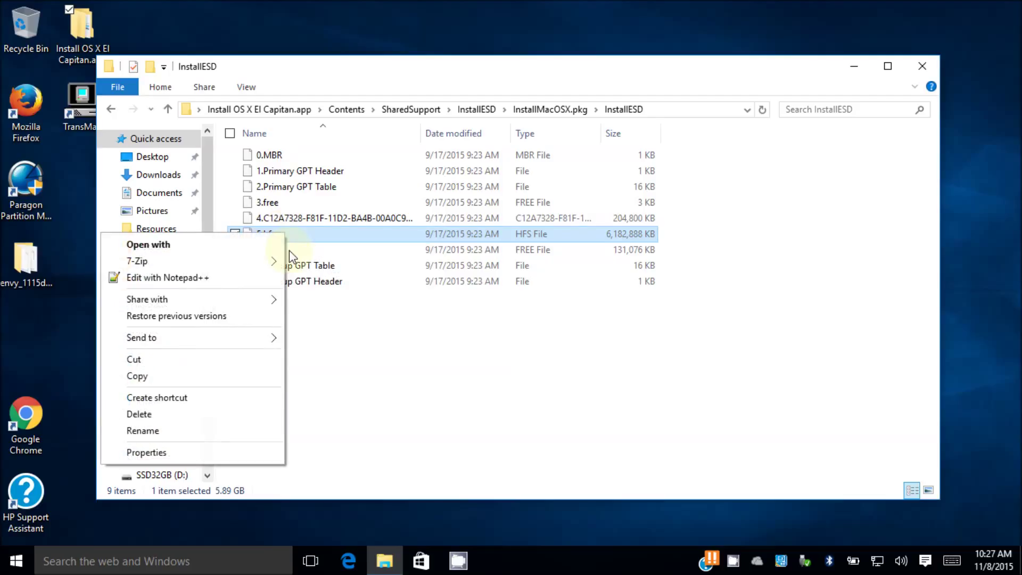
pyautogui.rightClick(235, 250)
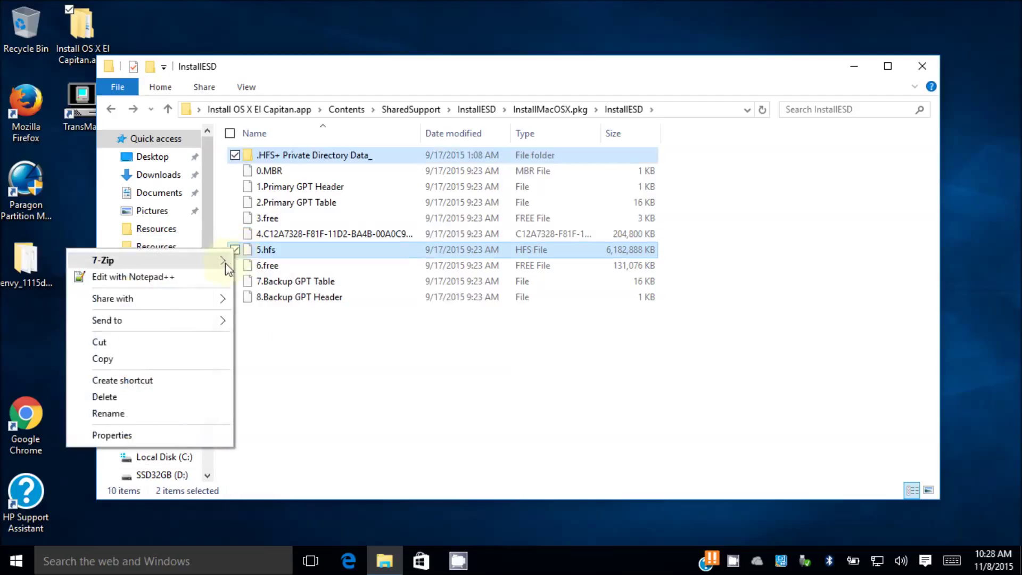
pyautogui.moveTo(214, 263)
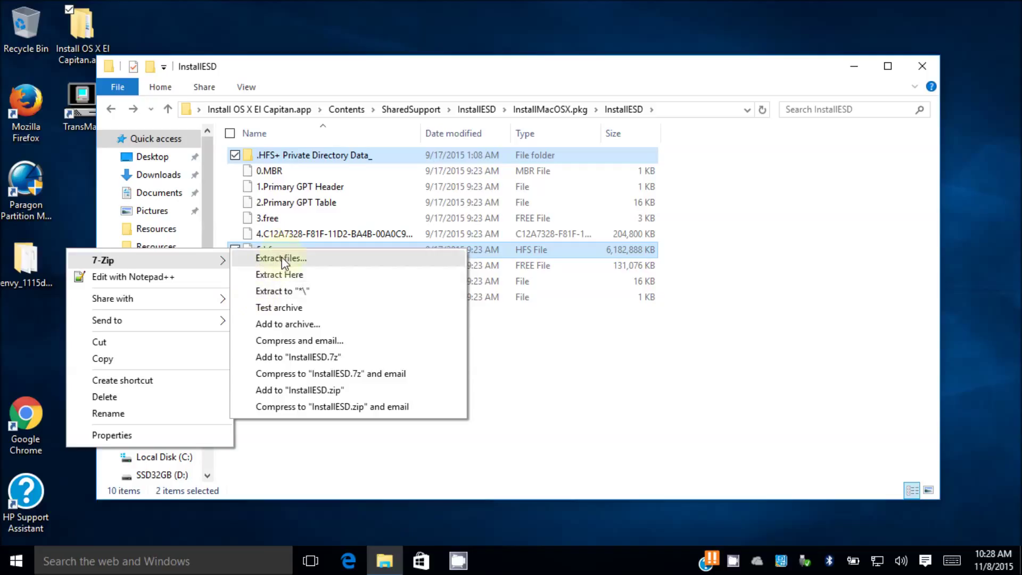
pyautogui.click(271, 291)
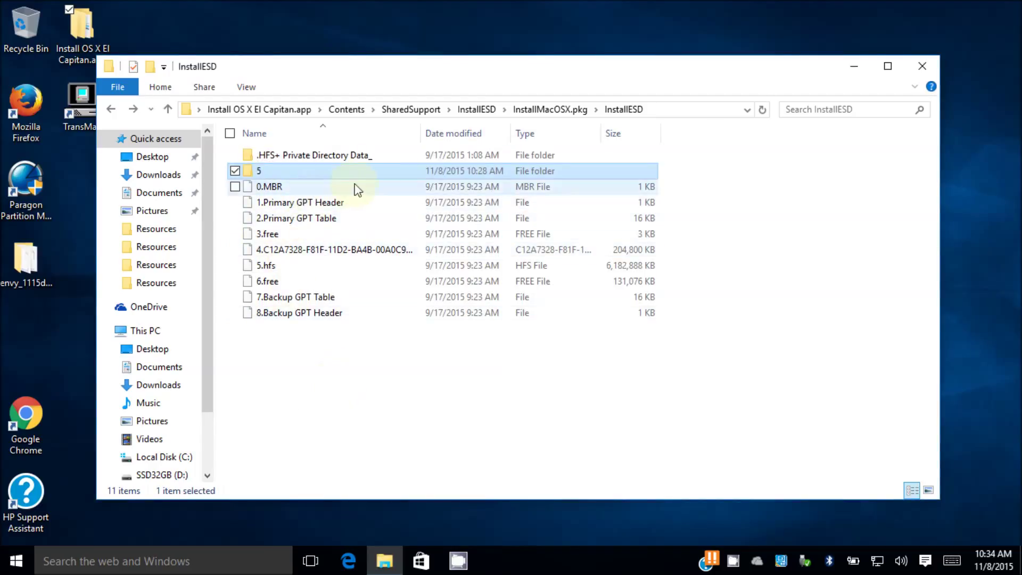
# Go to 5\OS X Install ESD and move its Packages folder to the desktop.
pyautogui.doubleClick(355, 173)
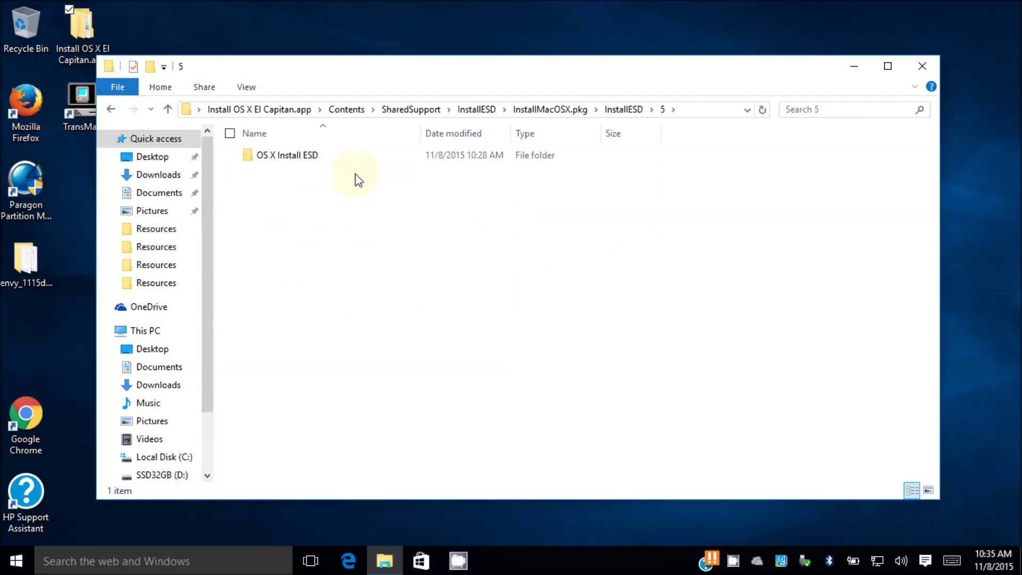
pyautogui.click(306, 159)
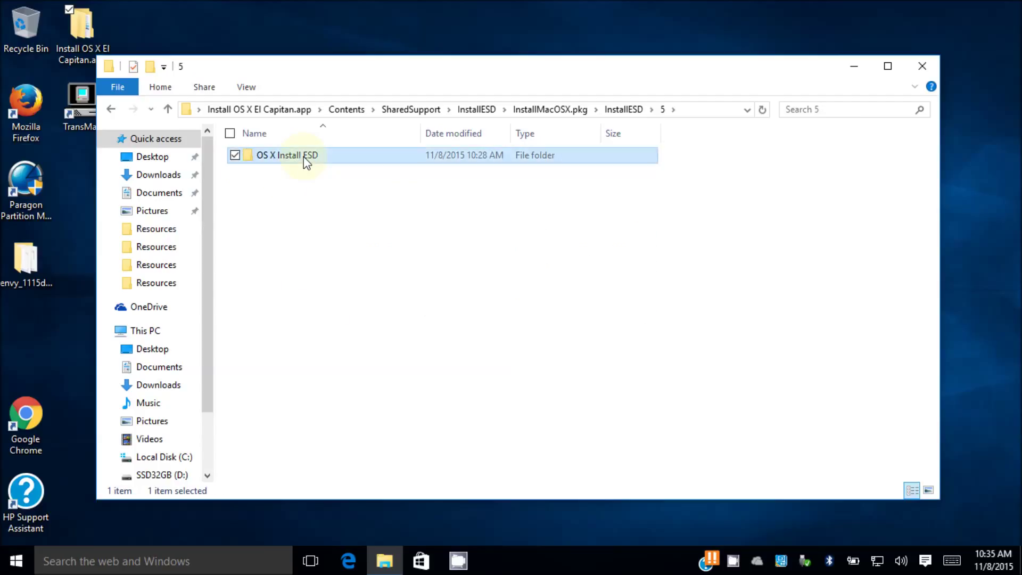
pyautogui.click(303, 156)
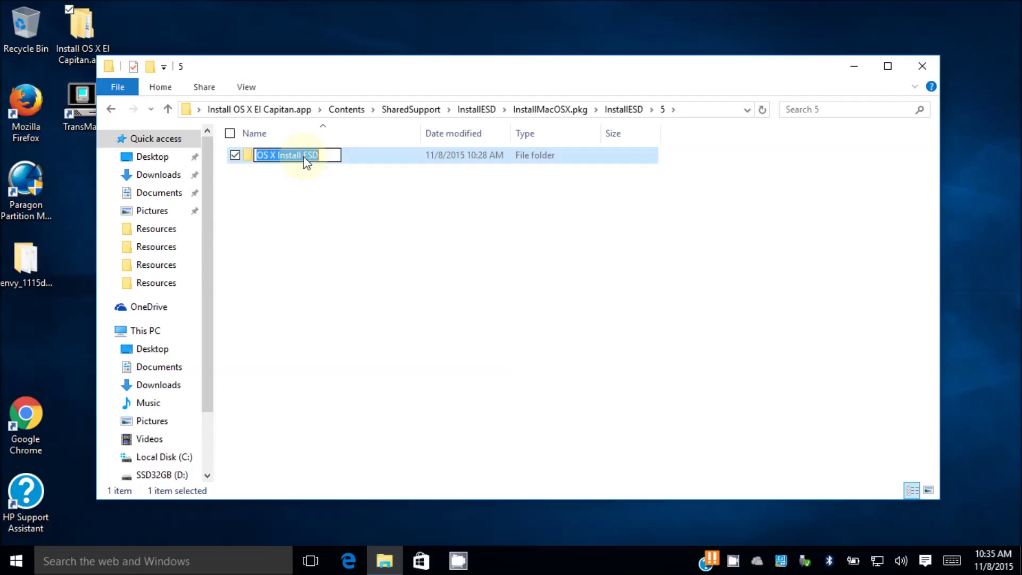
pyautogui.doubleClick(245, 156)
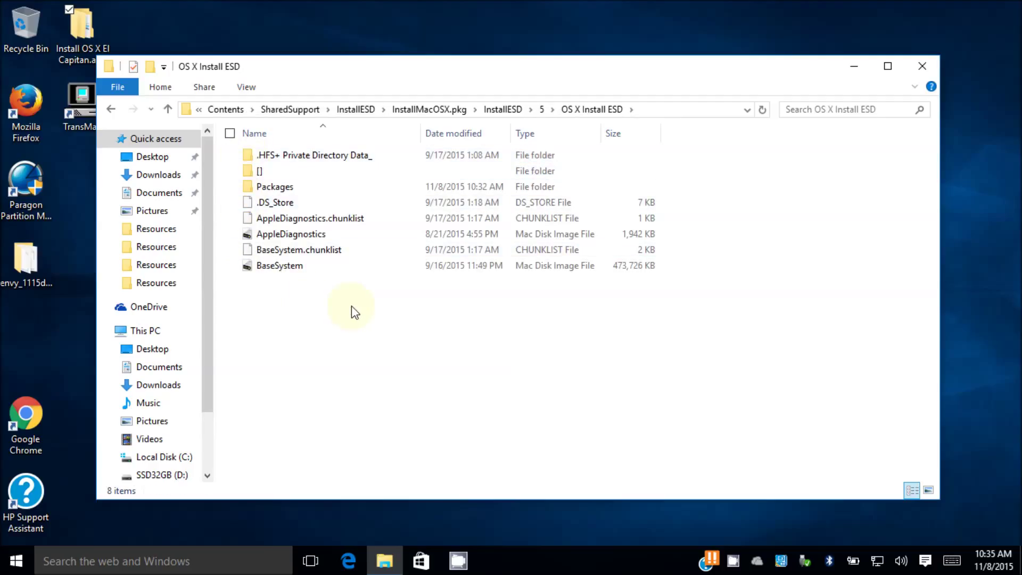
pyautogui.click(234, 187)
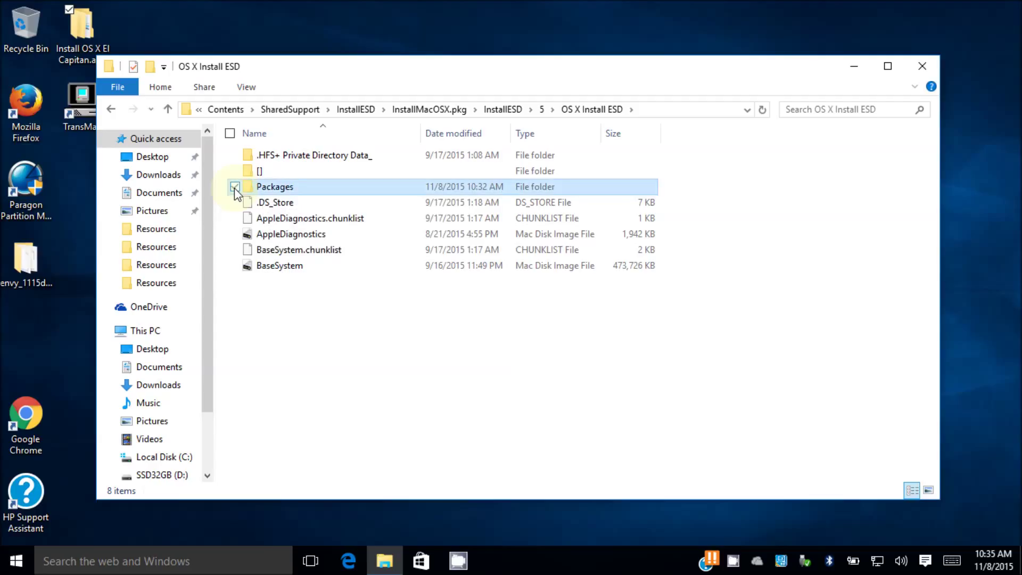
pyautogui.moveTo(273, 190); pyautogui.dragTo(218, 47)
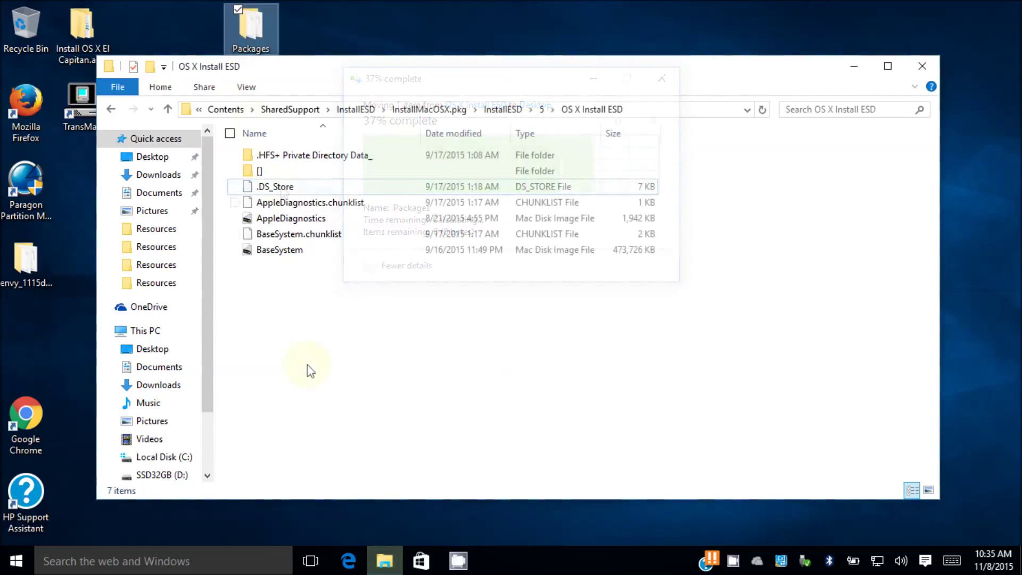
# Extract BaseSystem.dmg with 7-Zip into a BaseSystem folder, then open that folder.
pyautogui.click(314, 250)
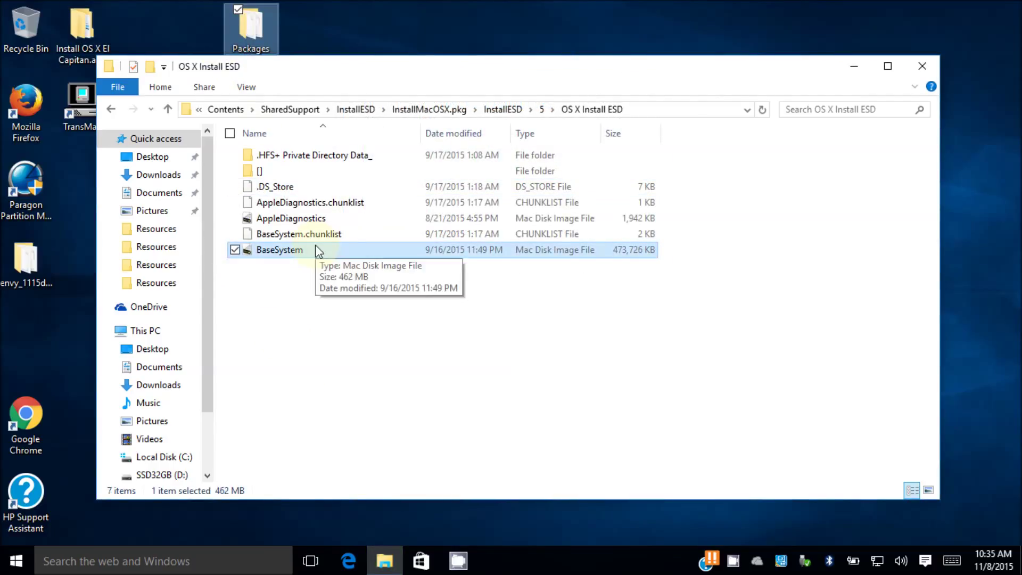
pyautogui.rightClick(317, 250)
pyautogui.moveTo(296, 273)
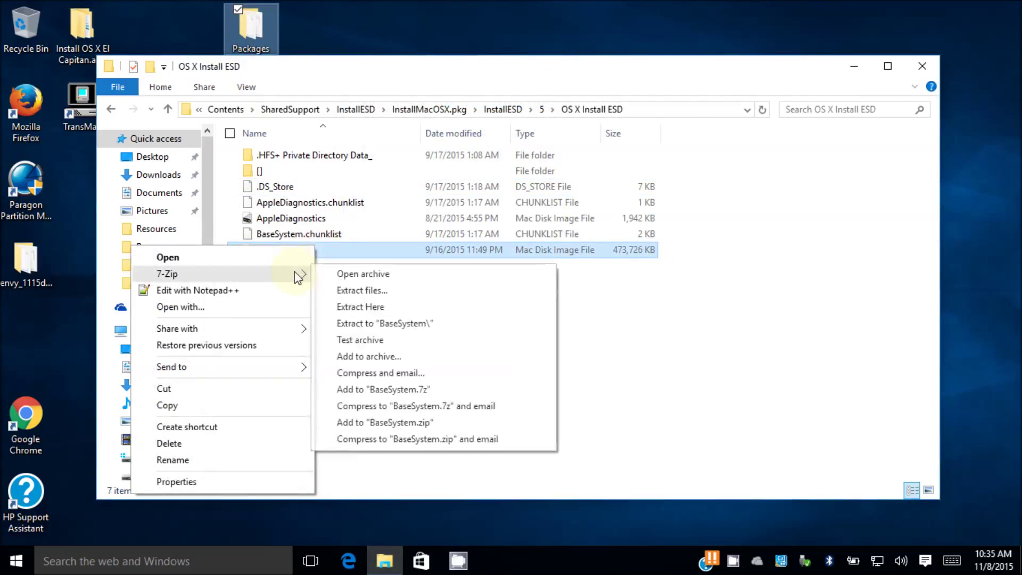
pyautogui.click(382, 326)
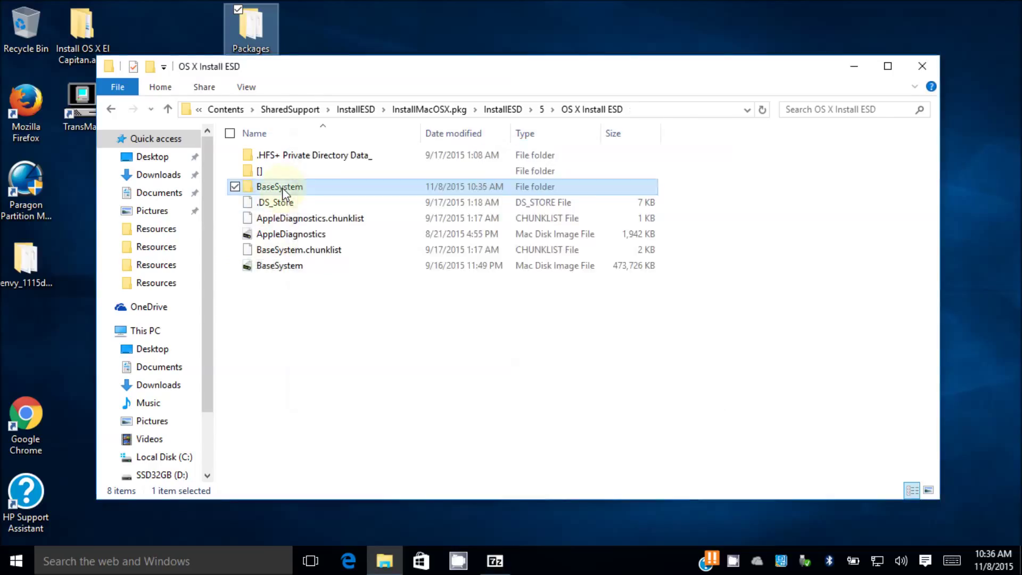
pyautogui.doubleClick(283, 188)
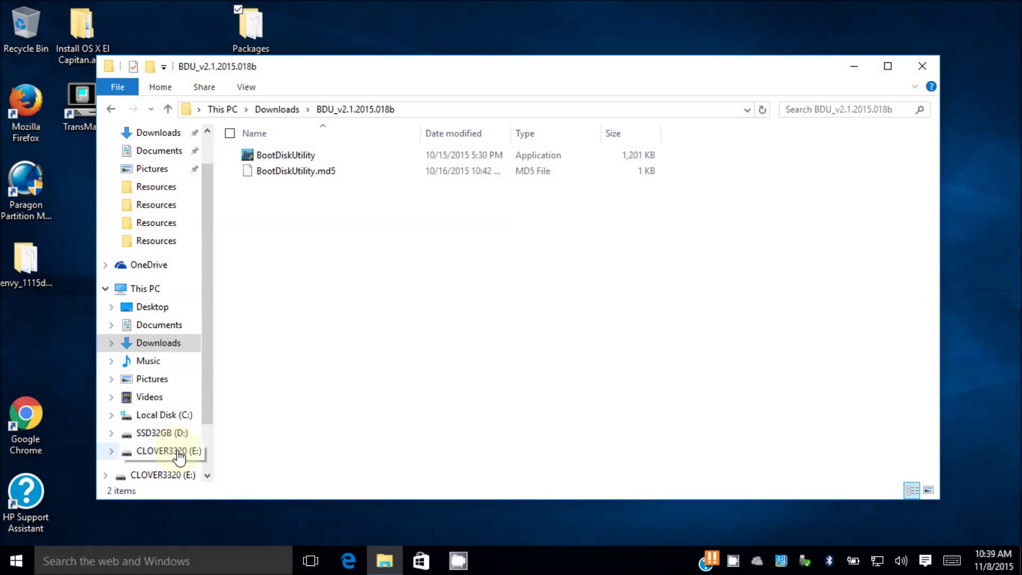
# Run BootDiskUtility as administrator.
pyautogui.click(274, 157)
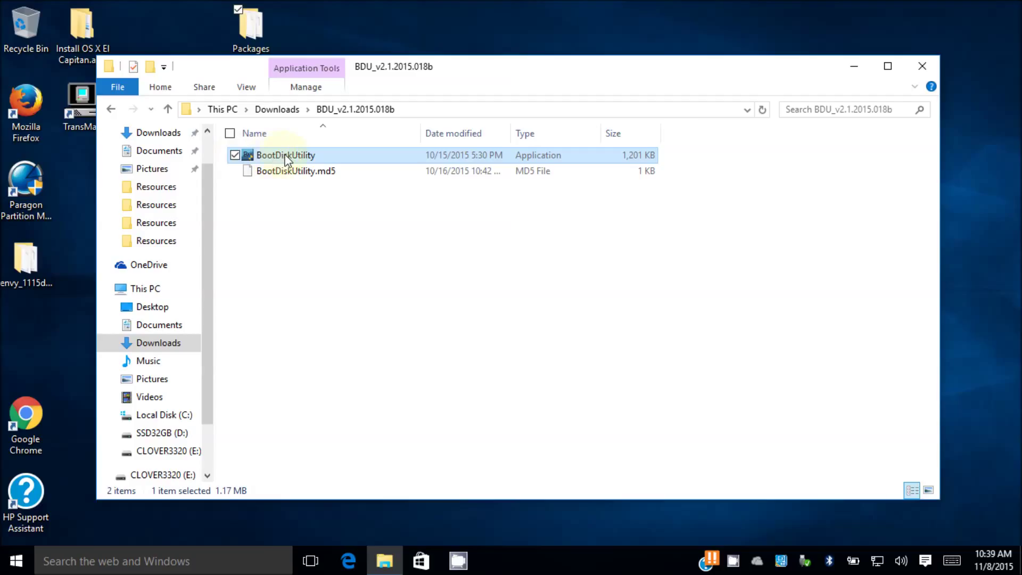
pyautogui.rightClick(286, 159)
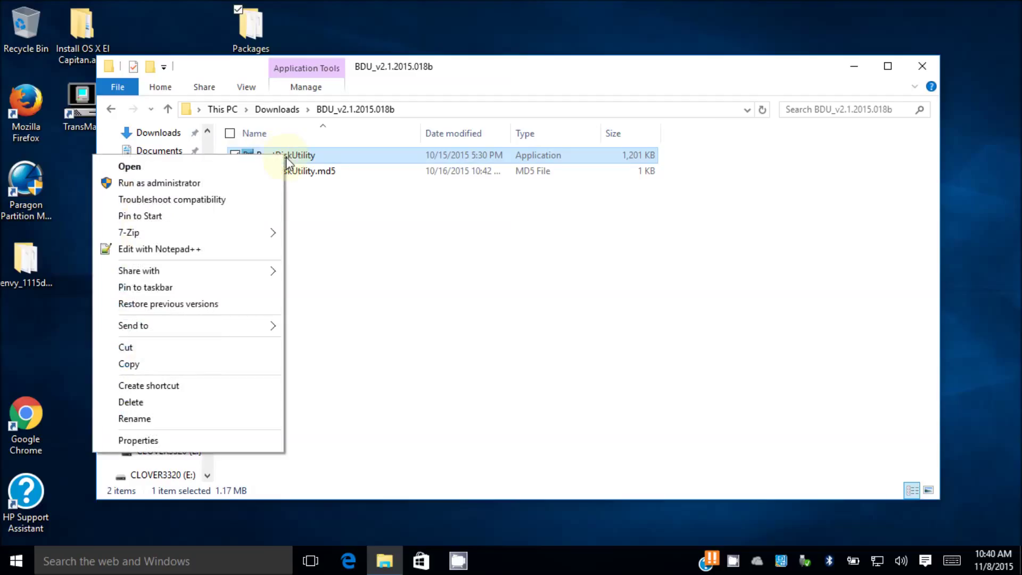
pyautogui.click(257, 184)
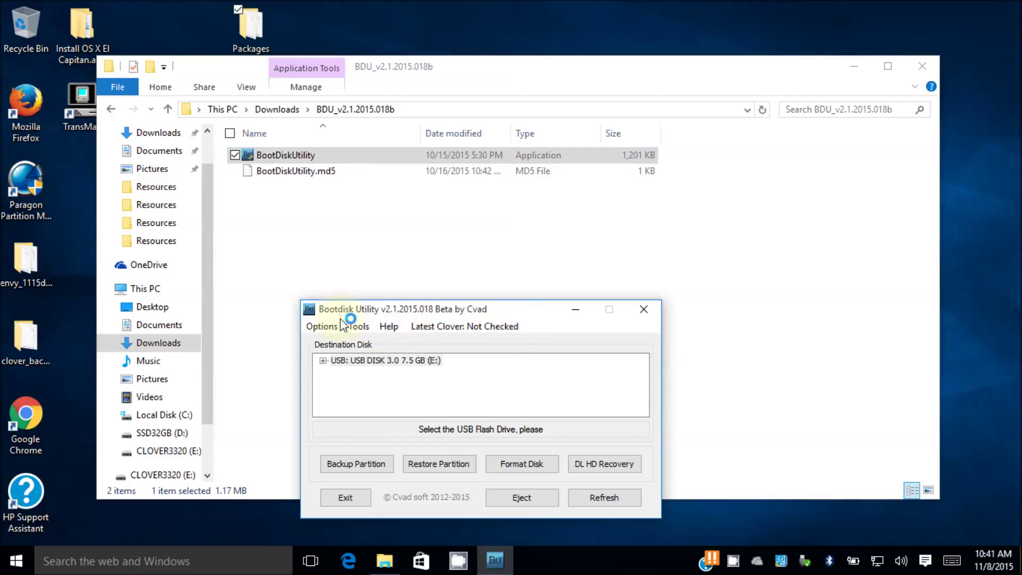
# Change the Boot Partition Size in Configuration from 200 to 300 MB.
pyautogui.click(316, 326)
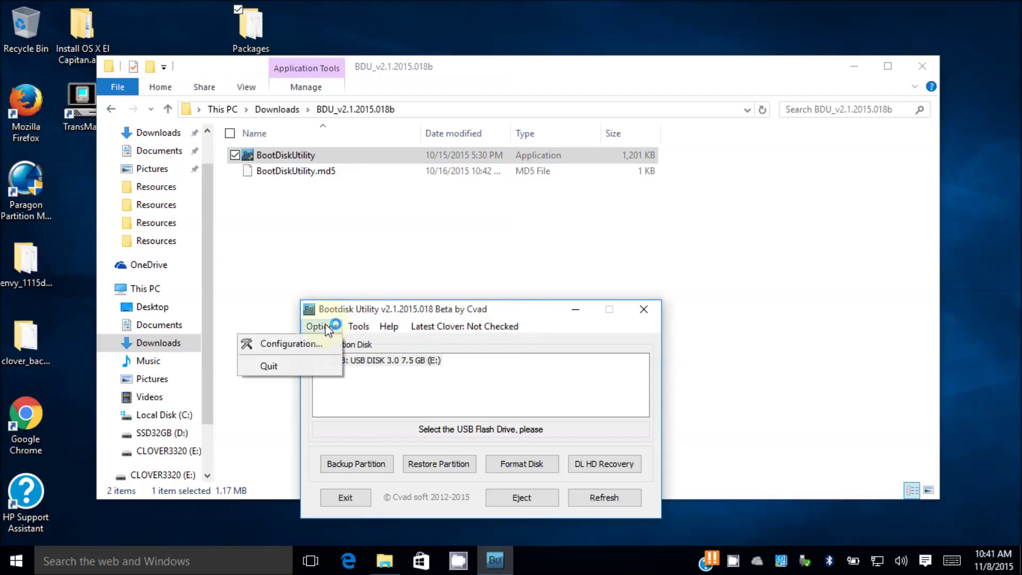
pyautogui.click(303, 344)
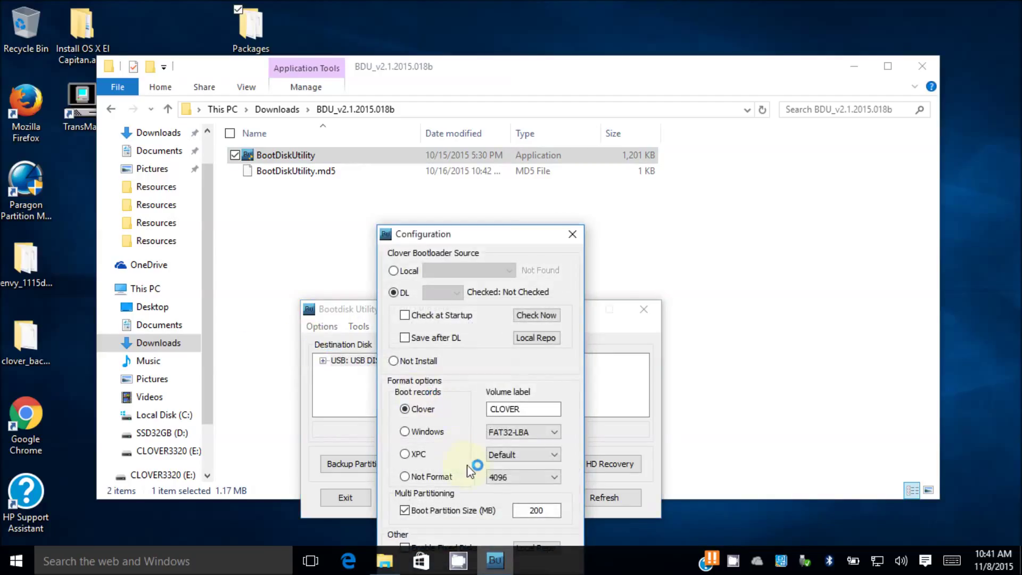
pyautogui.click(551, 509)
pyautogui.press('BackSpace')
pyautogui.press('BackSpace')
pyautogui.press('BackSpace')
pyautogui.write('300')
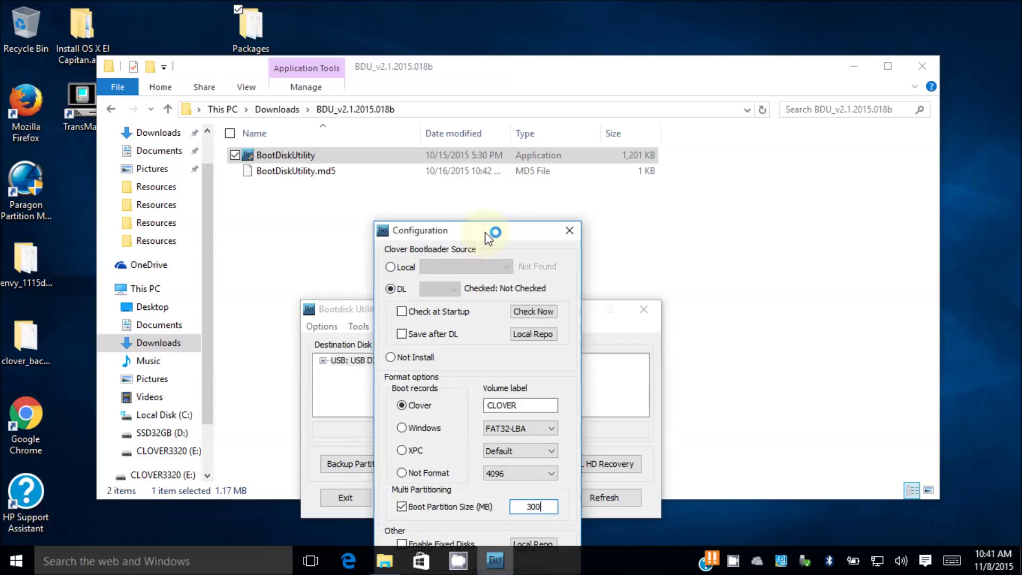
pyautogui.moveTo(493, 239); pyautogui.dragTo(480, 158)
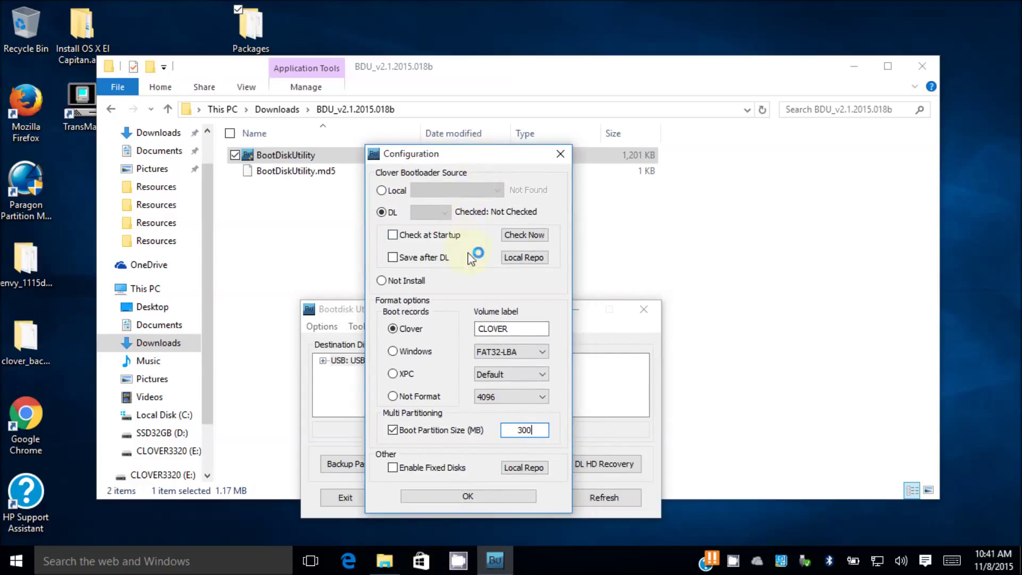
pyautogui.press('Return')
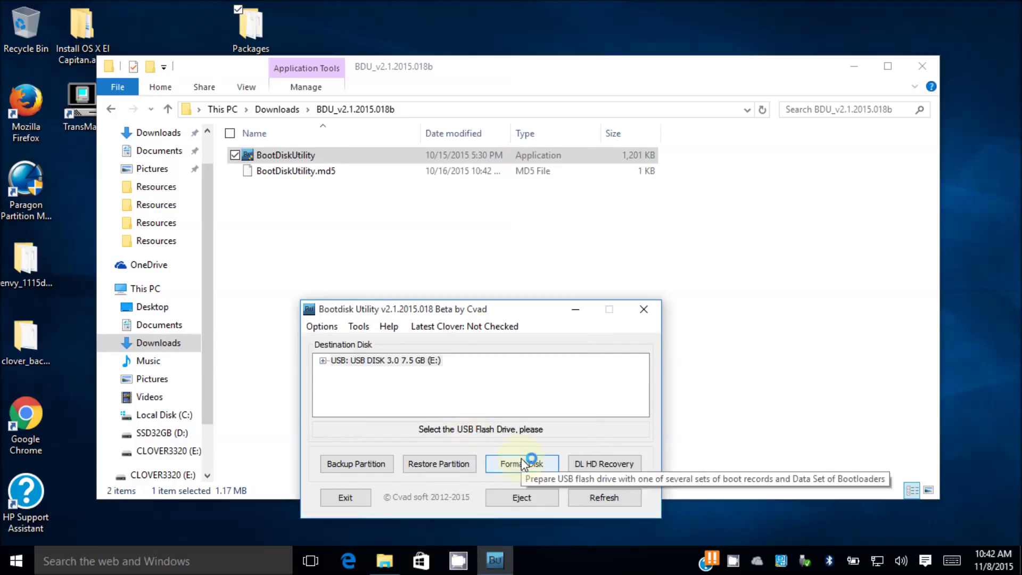
# Format USB DISK 3.0 7.5 GB (E:), creating a 300 MB CLOVER partition and a 7.2 GB partition.
pyautogui.click(375, 360)
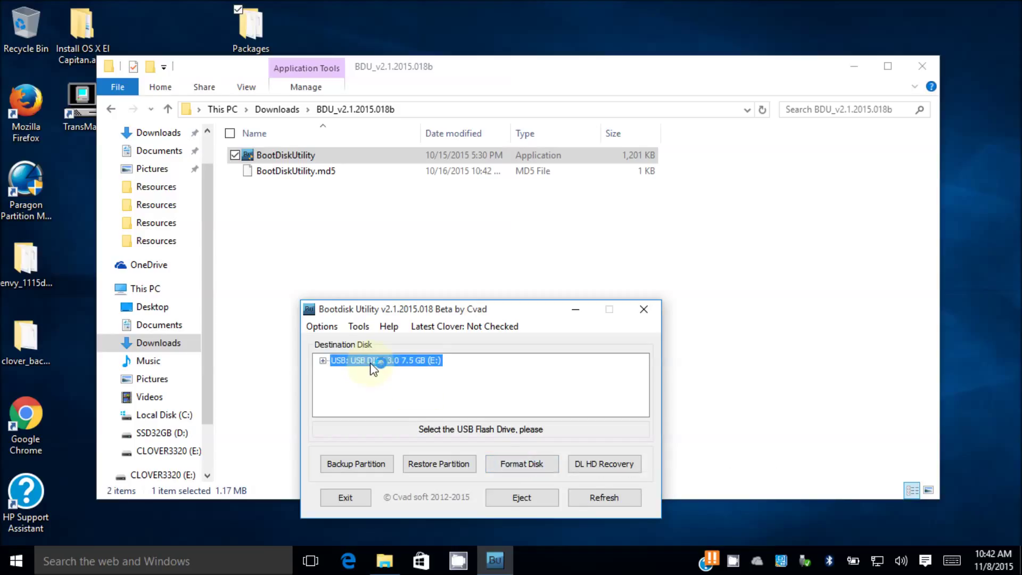
pyautogui.click(517, 465)
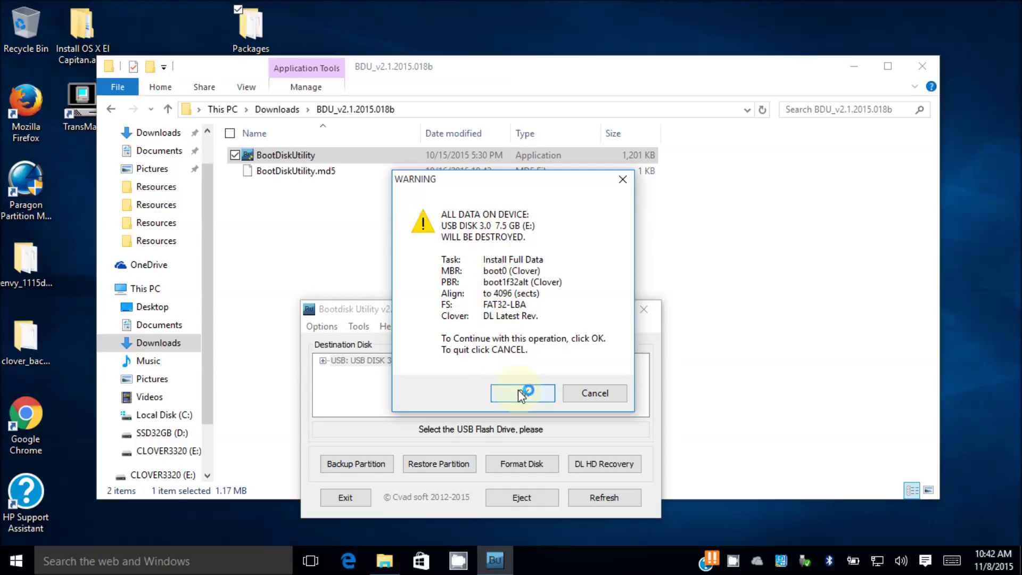
pyautogui.click(519, 394)
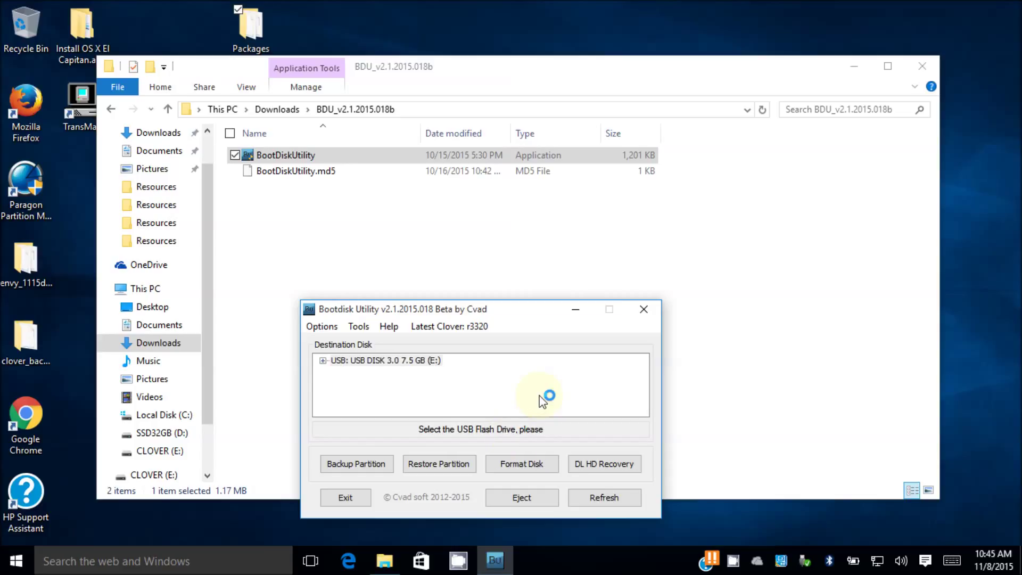
pyautogui.click(445, 462)
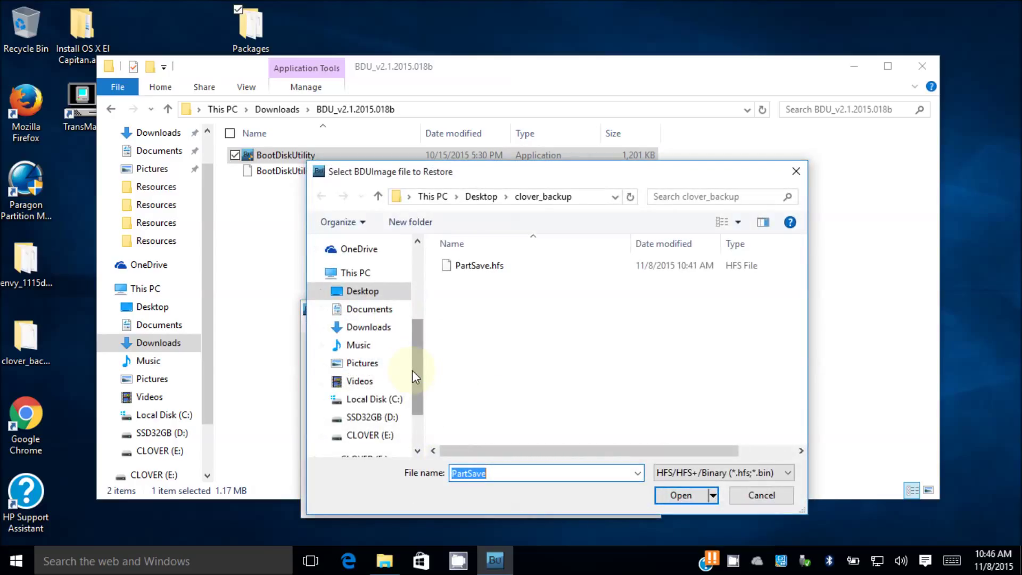
# Browse from the Desktop into the El Capitan app's SharedSupport\InstallESD\InstallMacOSX.pkg folder.
pyautogui.click(366, 291)
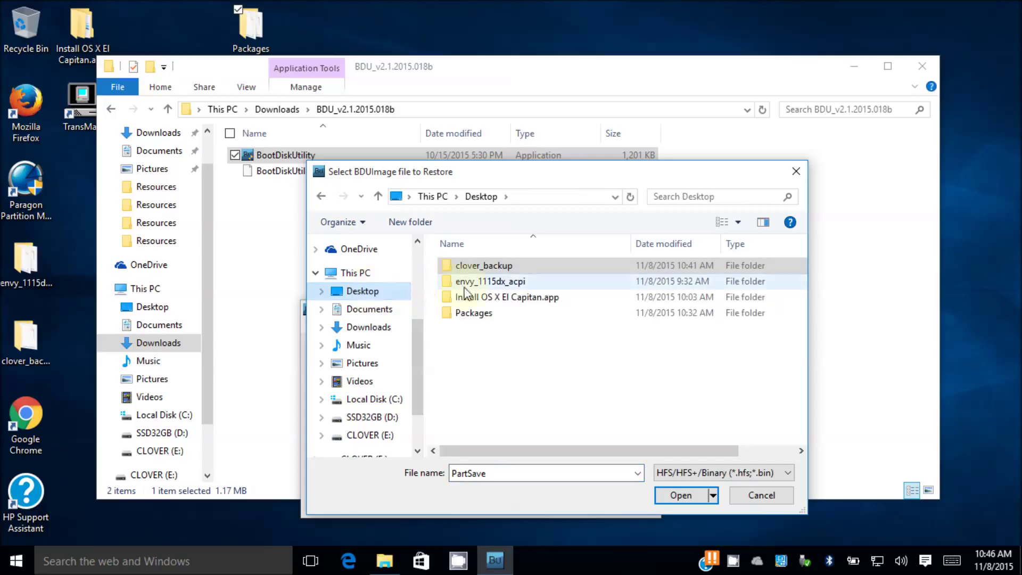
pyautogui.doubleClick(494, 296)
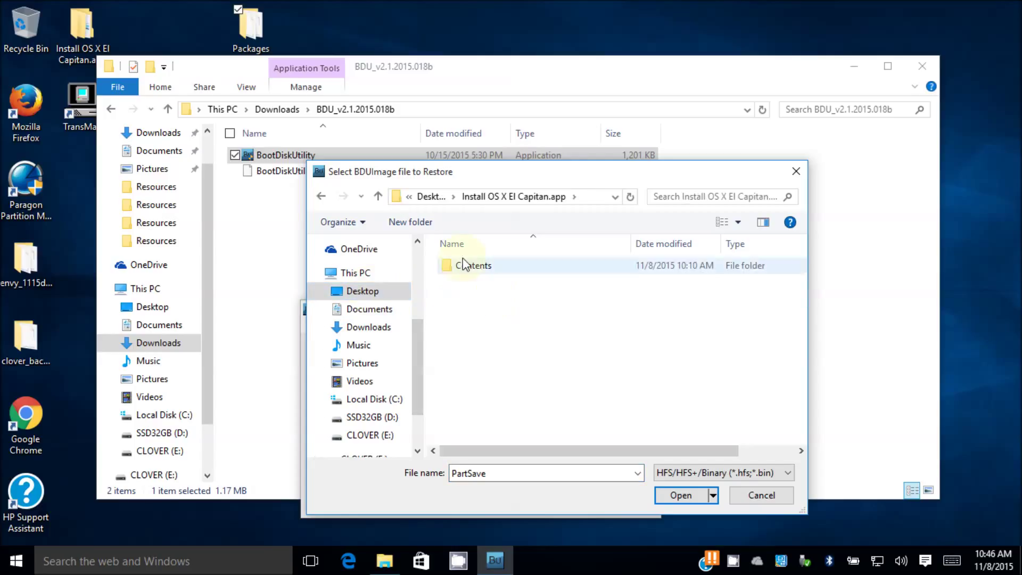
pyautogui.doubleClick(465, 265)
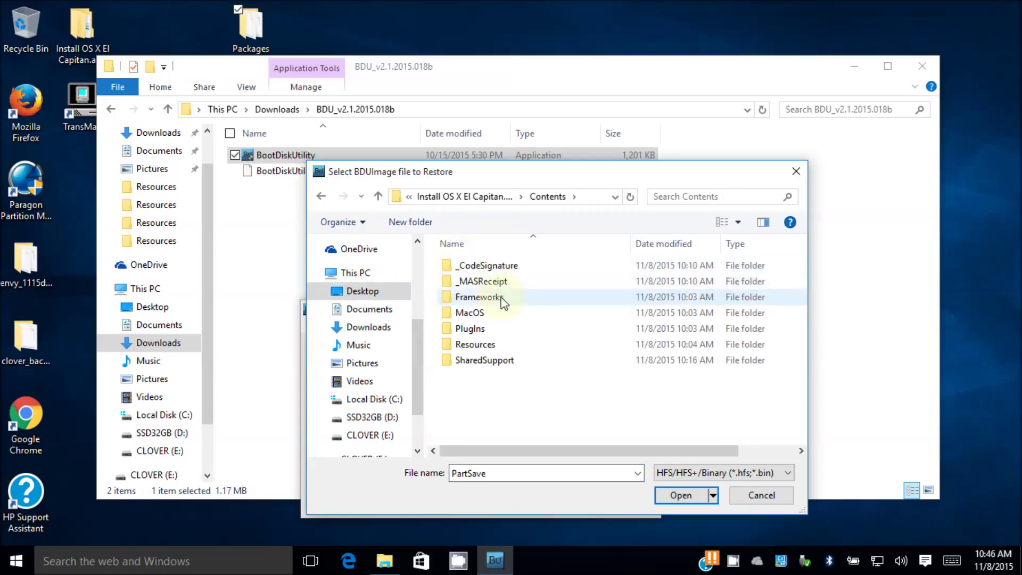
pyautogui.doubleClick(503, 360)
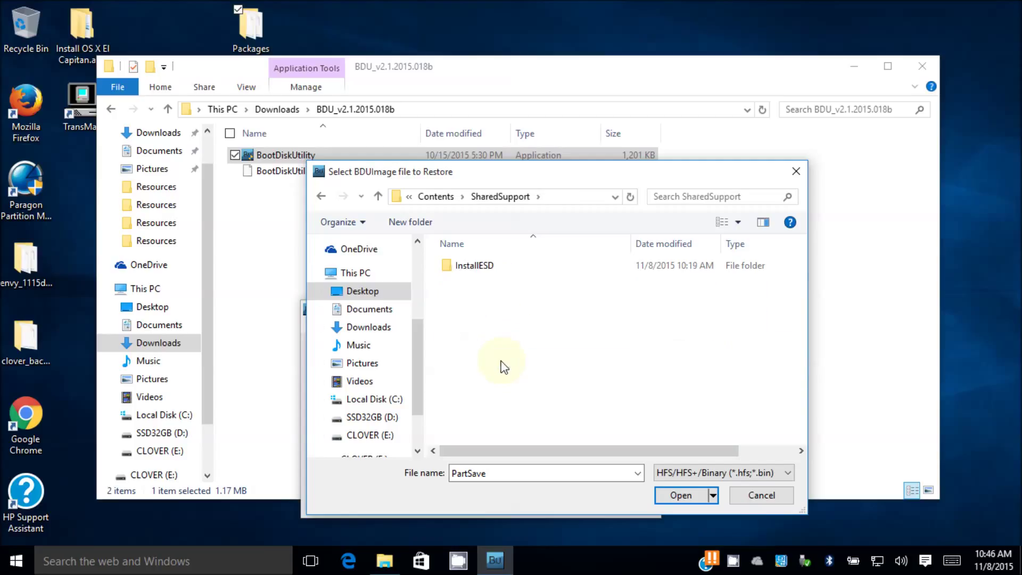
pyautogui.doubleClick(474, 269)
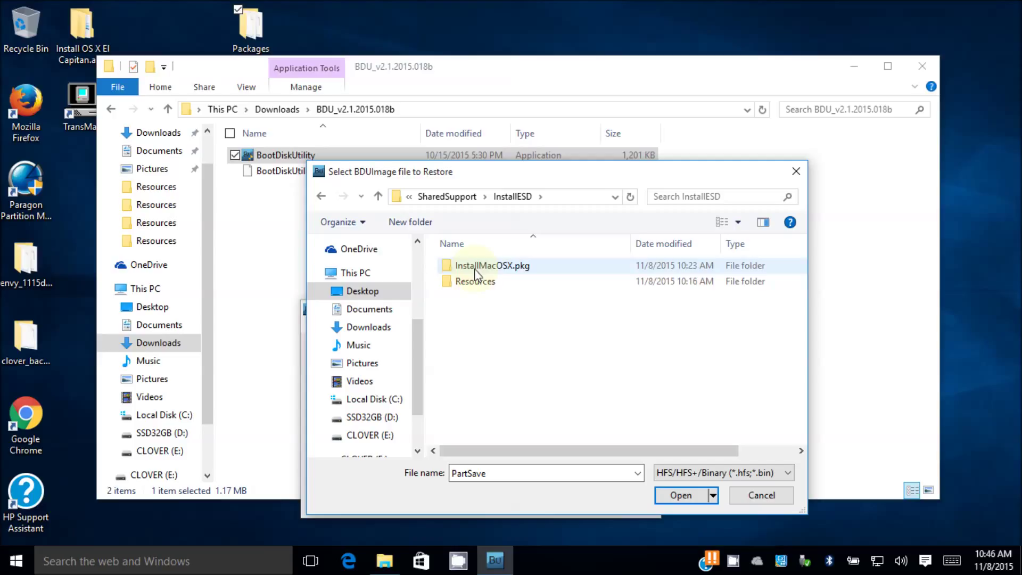
pyautogui.click(488, 267)
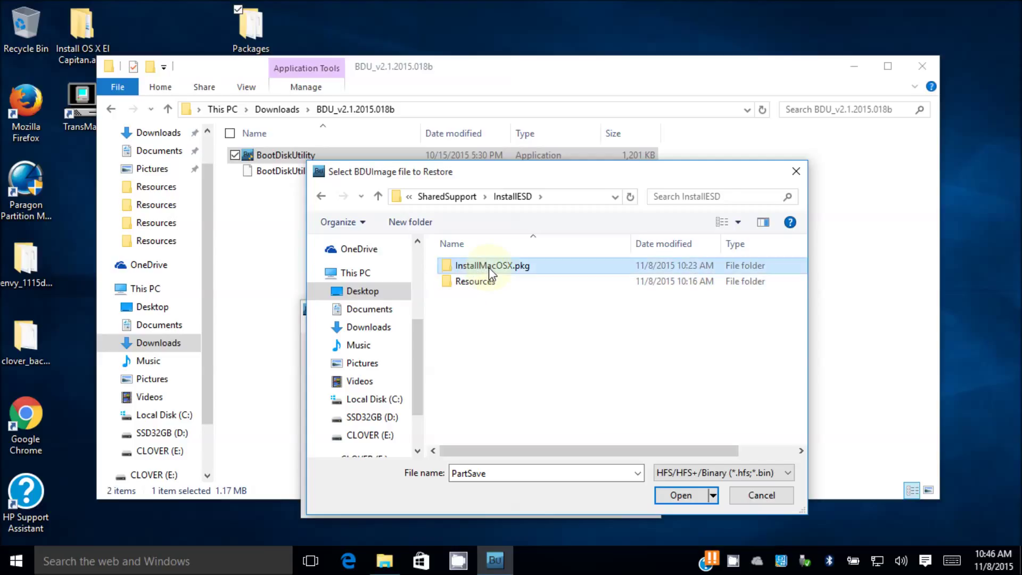
pyautogui.doubleClick(488, 267)
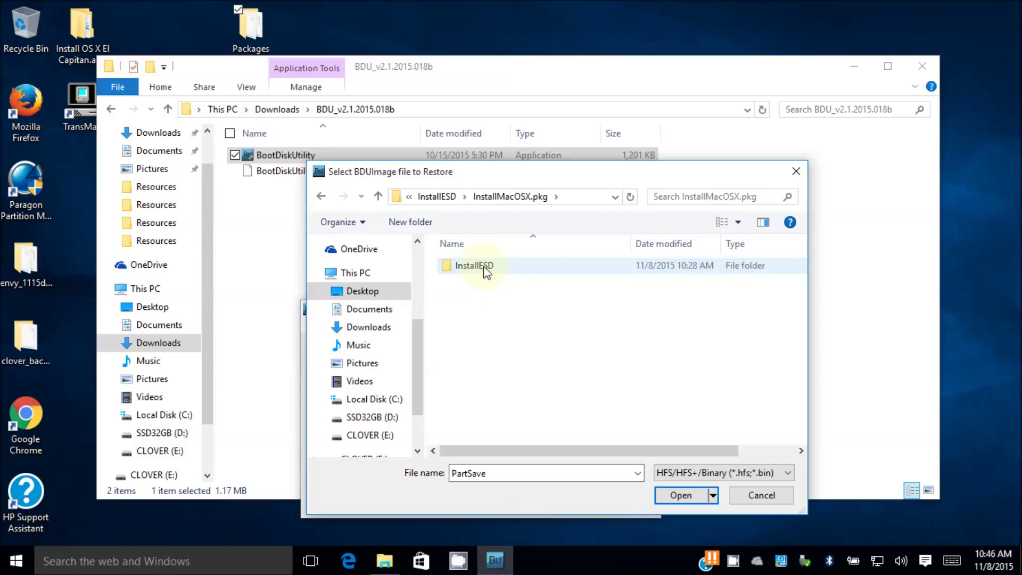
# Continue into InstallESD\5\OS X Install ESD\BaseSystem and pick 4.hfs as the restore image.
pyautogui.doubleClick(487, 271)
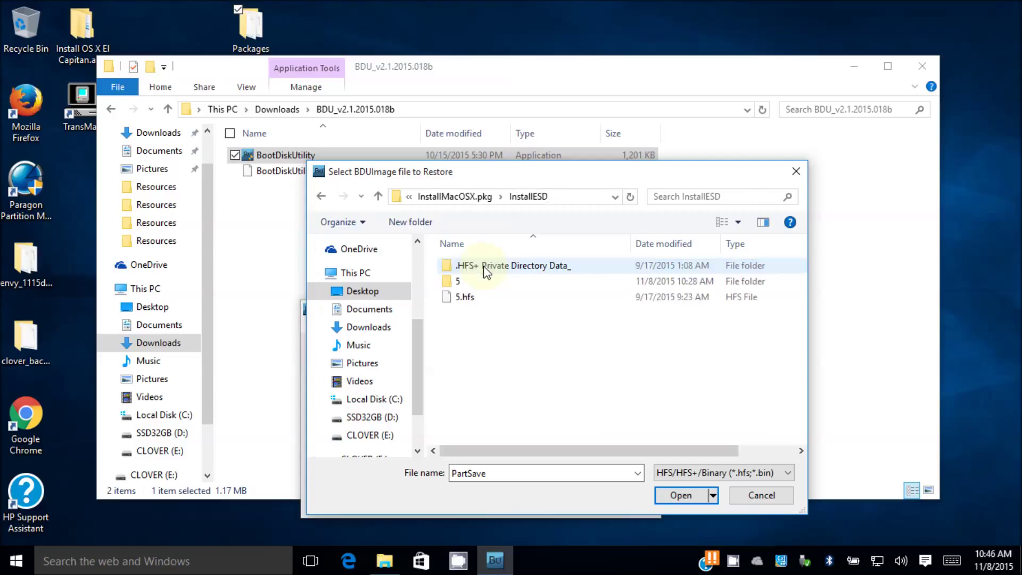
pyautogui.doubleClick(452, 283)
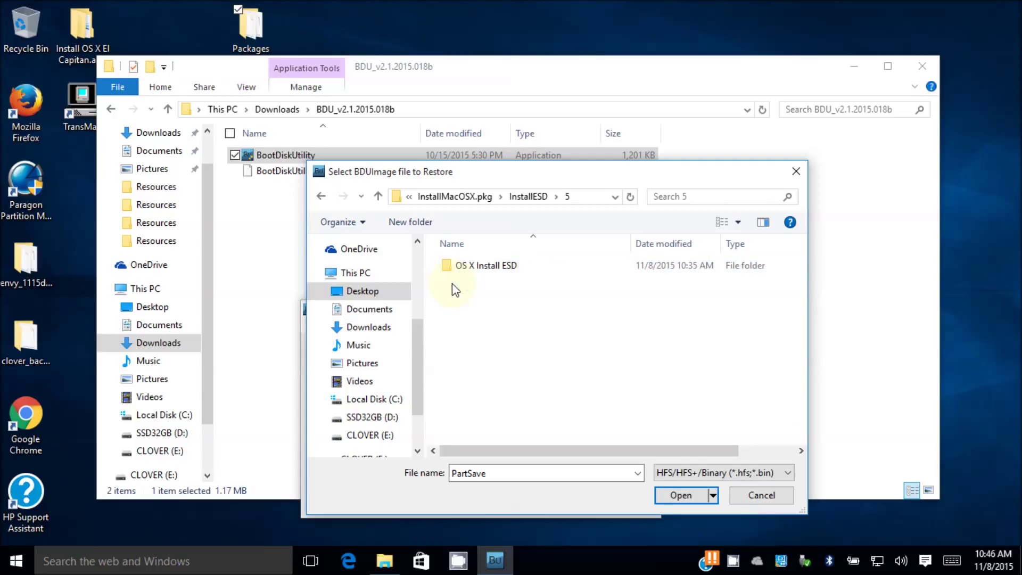
pyautogui.click(482, 271)
pyautogui.click(479, 267)
pyautogui.doubleClick(487, 266)
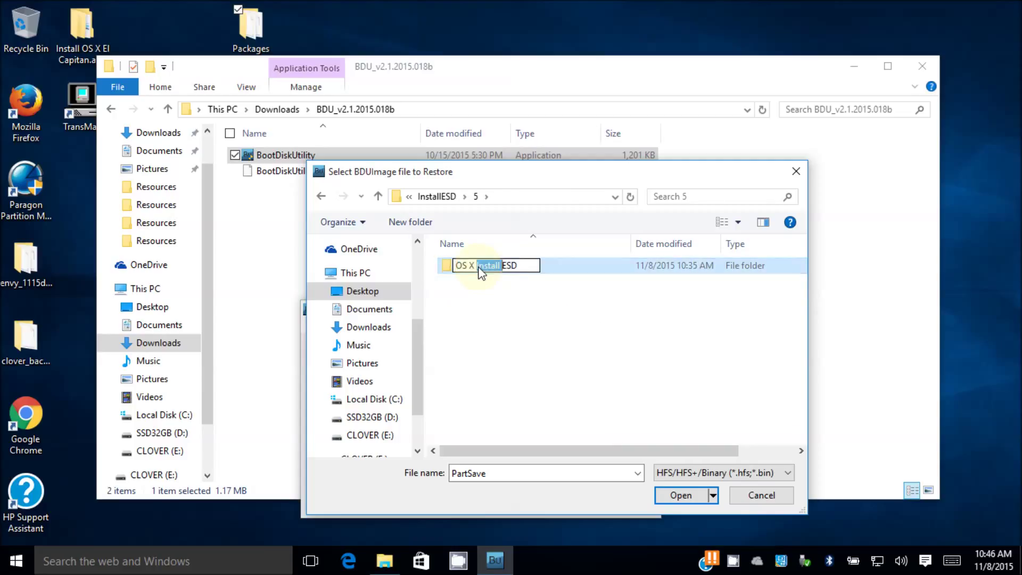
pyautogui.doubleClick(445, 267)
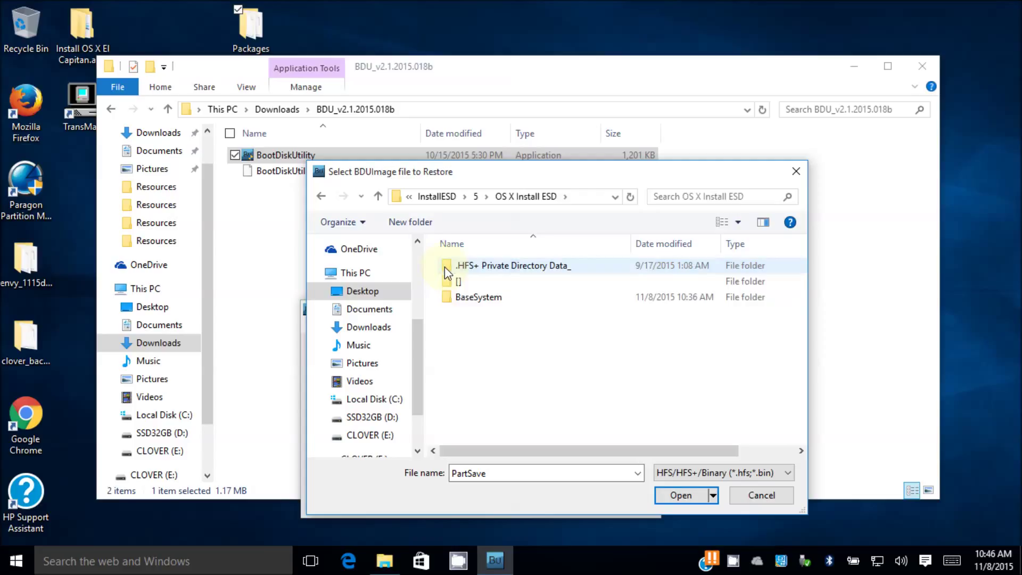
pyautogui.doubleClick(446, 297)
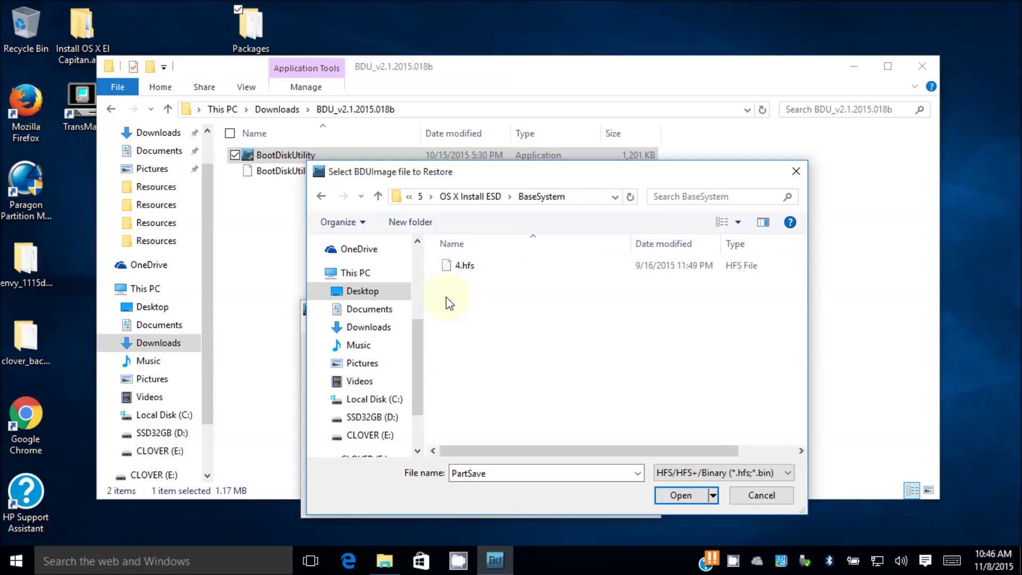
pyautogui.click(461, 272)
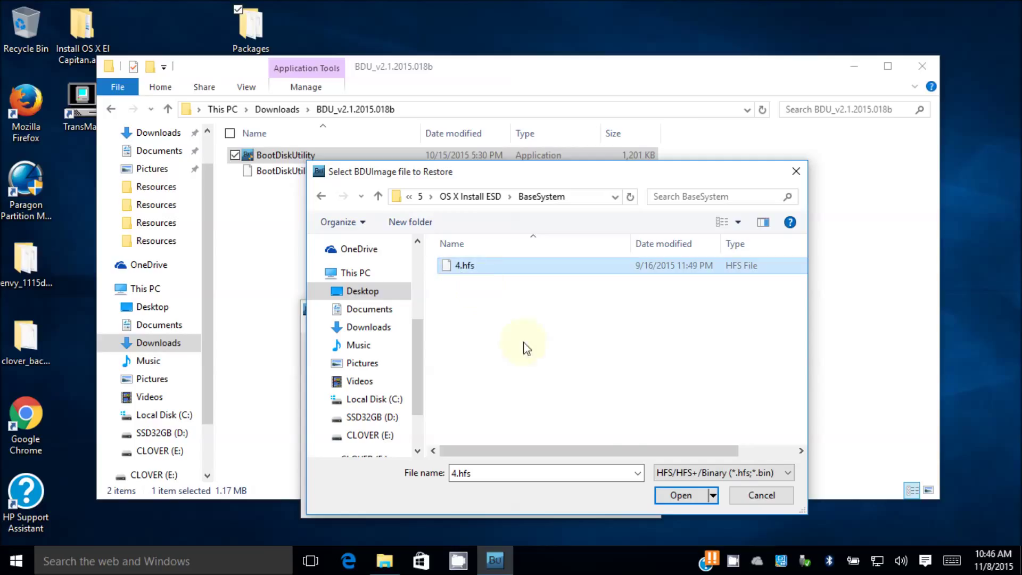
# Restore 4.hfs to Part2, verify it is now 1.2 GB HFS+, and close the window.
pyautogui.click(674, 496)
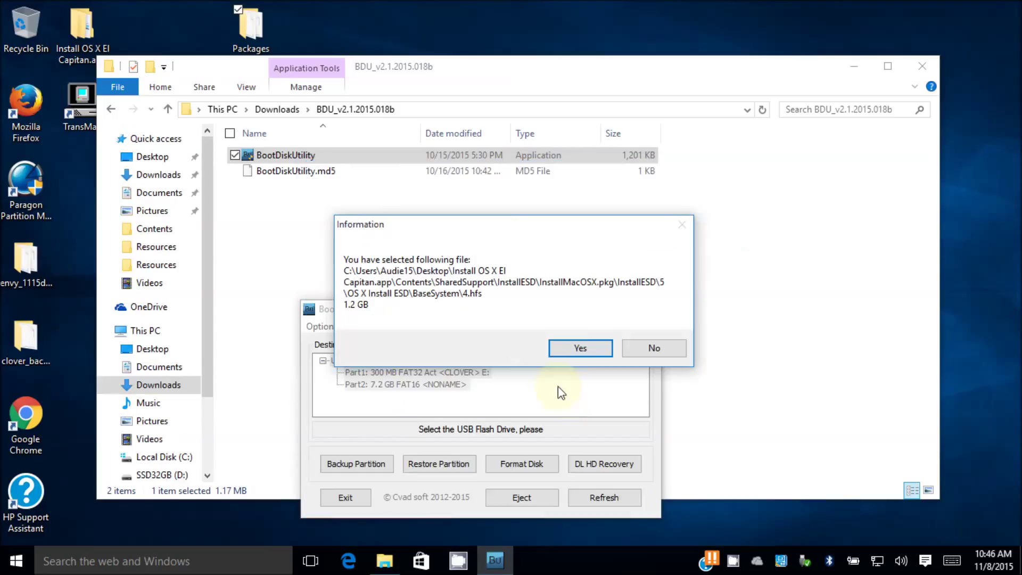
pyautogui.click(585, 350)
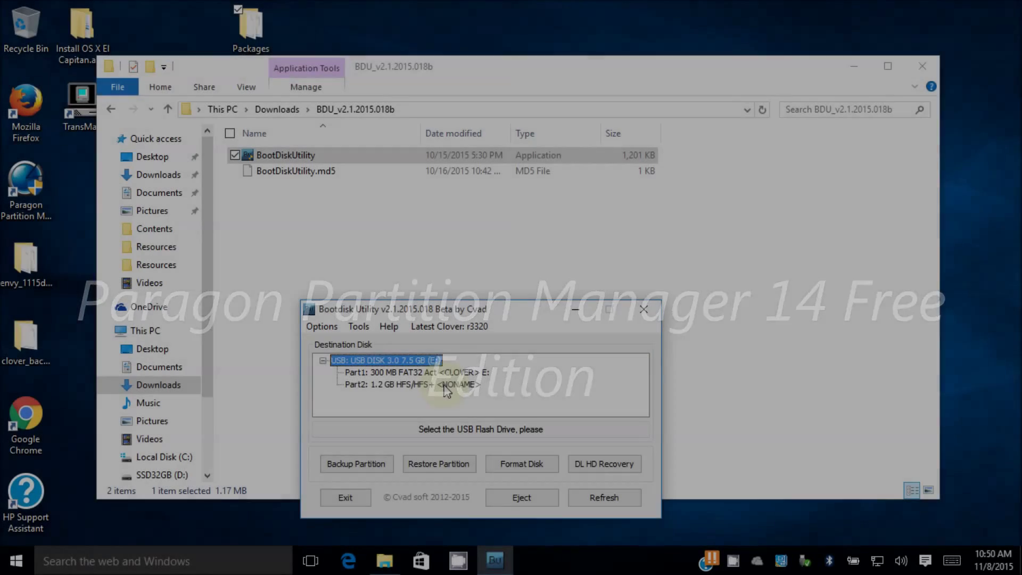
pyautogui.click(445, 385)
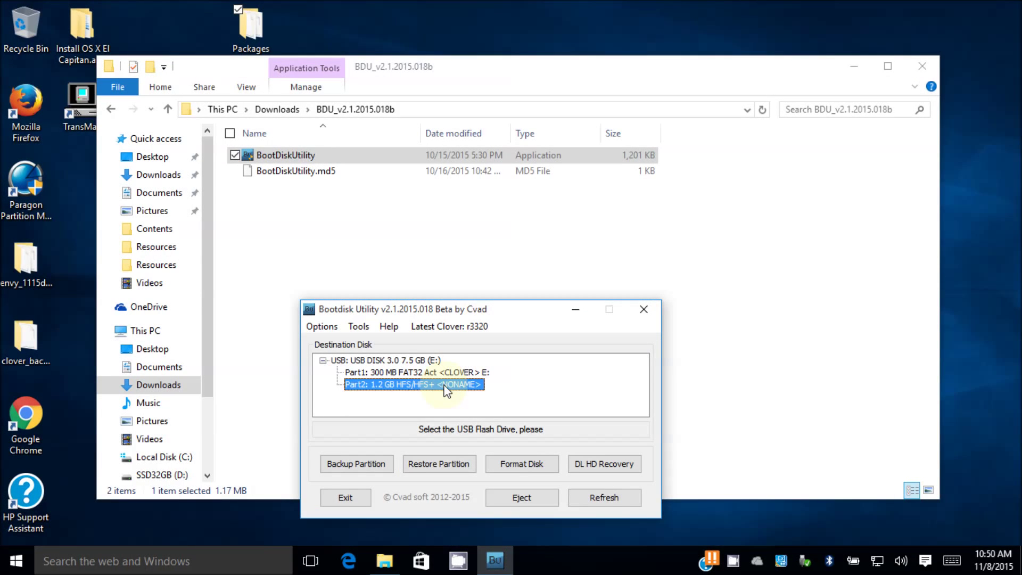
pyautogui.click(644, 309)
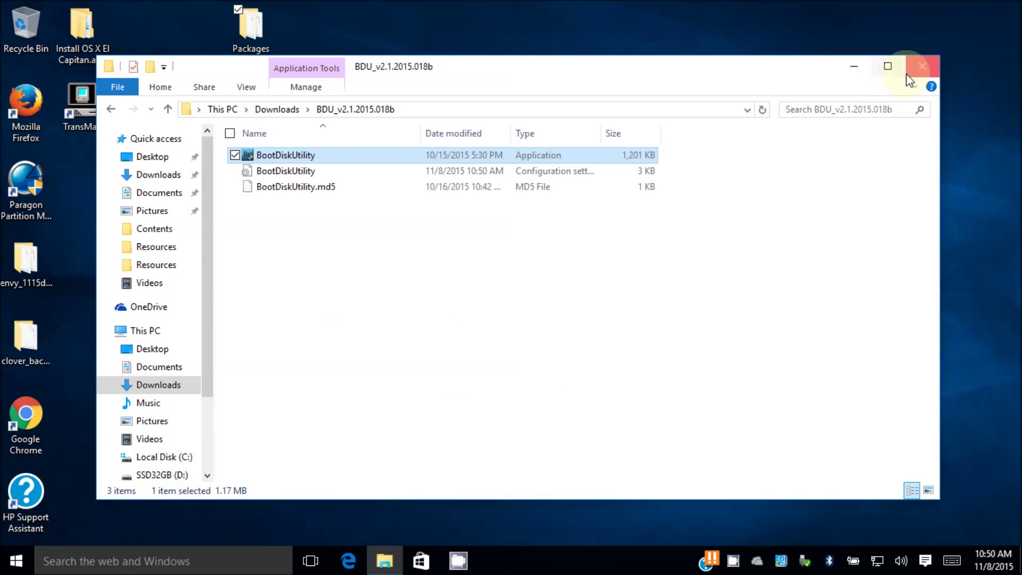
# Launch Paragon Partition Manager and stretch OS X Base System to 7,394 MB over the unallocated space.
pyautogui.click(916, 69)
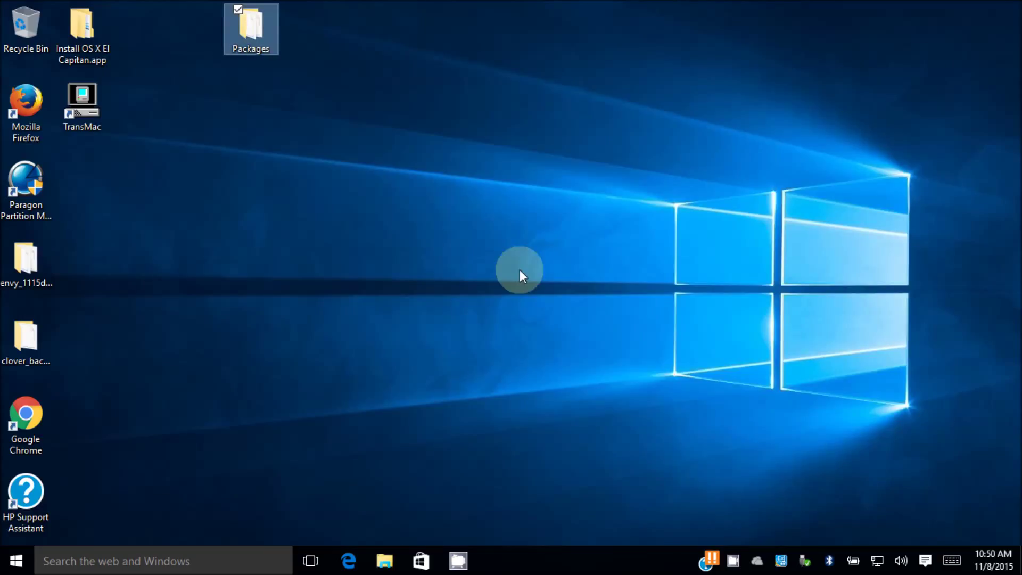
pyautogui.click(19, 193)
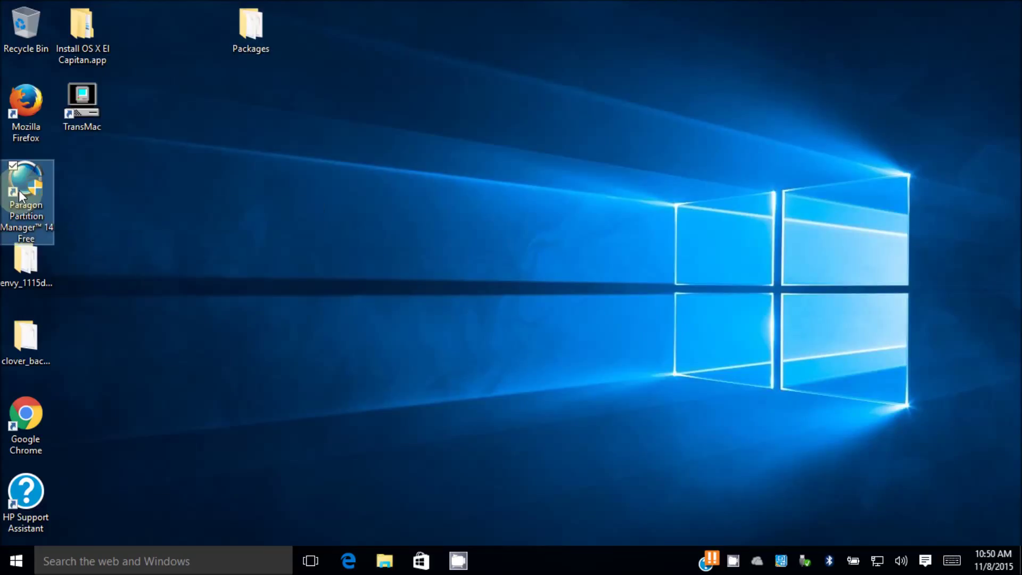
pyautogui.rightClick(19, 192)
pyautogui.click(278, 247)
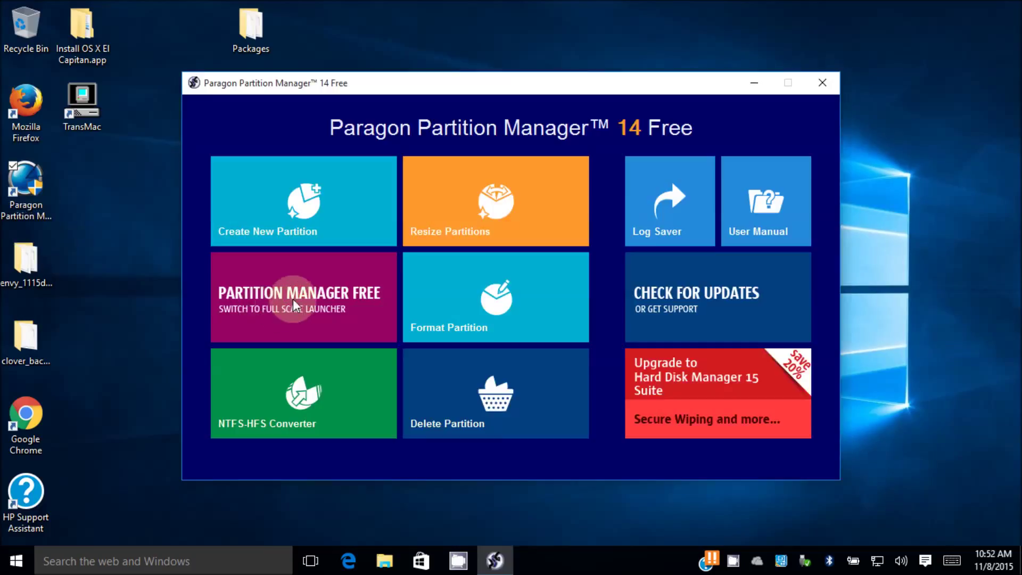
pyautogui.click(296, 298)
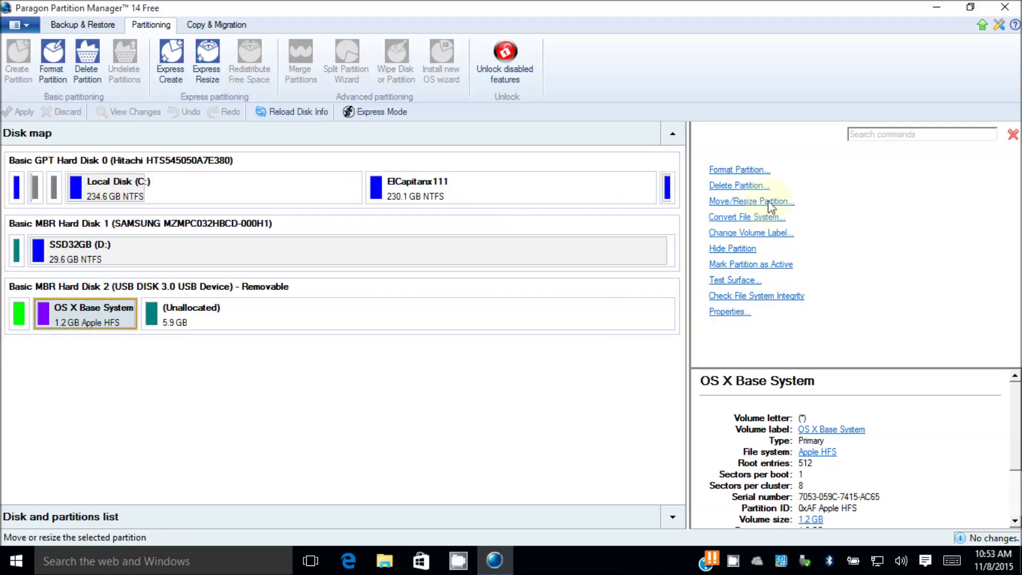
pyautogui.click(772, 200)
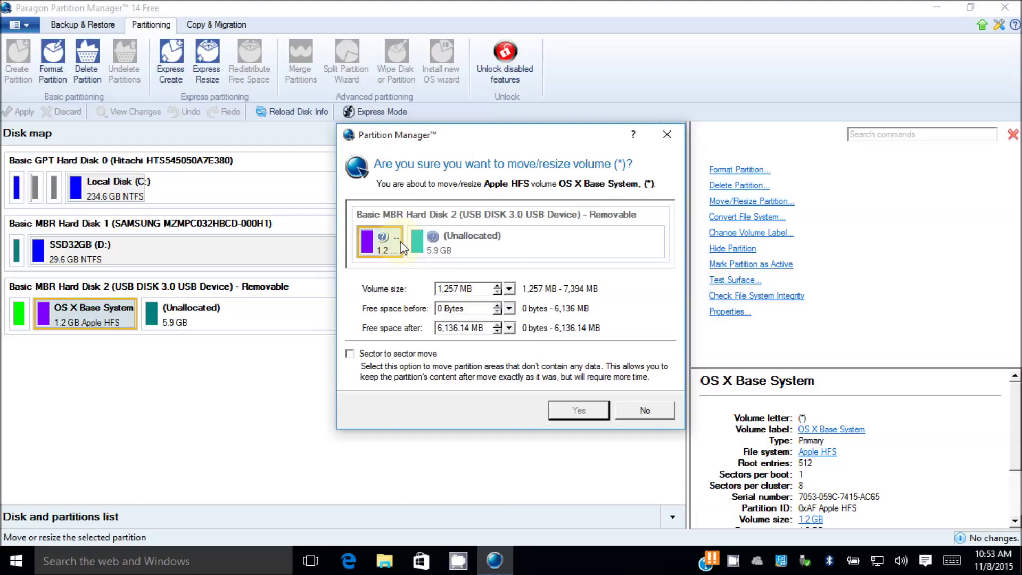
pyautogui.moveTo(402, 248); pyautogui.dragTo(663, 251)
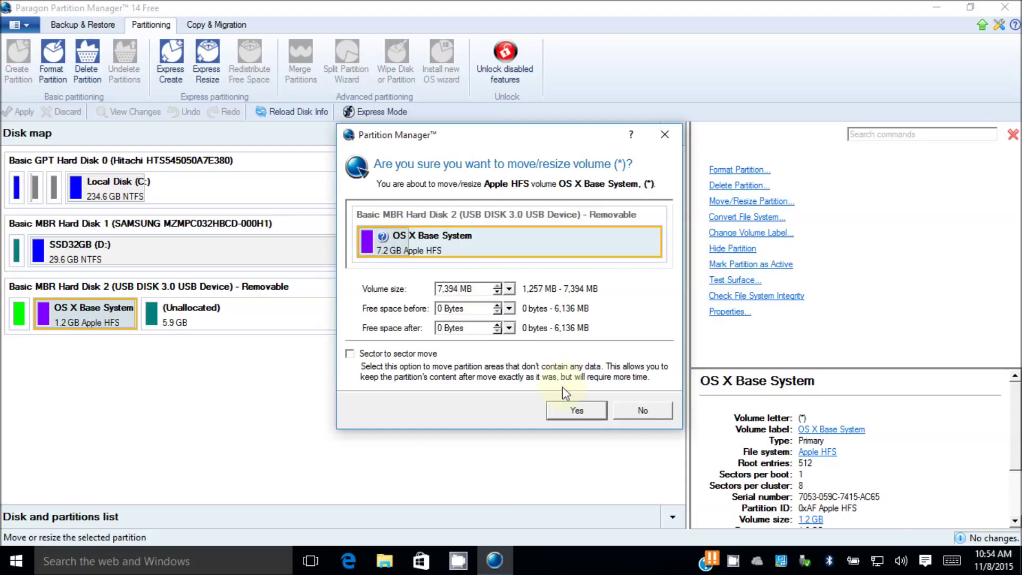
# Confirm the 7.2 GB OS X Base System size and apply it, turning off future confirmations.
pyautogui.click(575, 408)
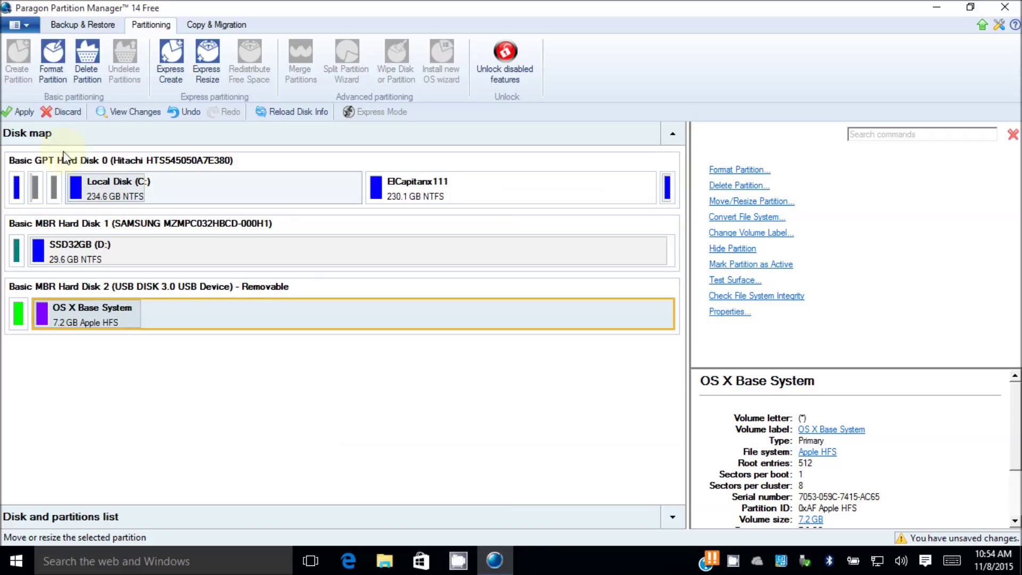
pyautogui.click(20, 112)
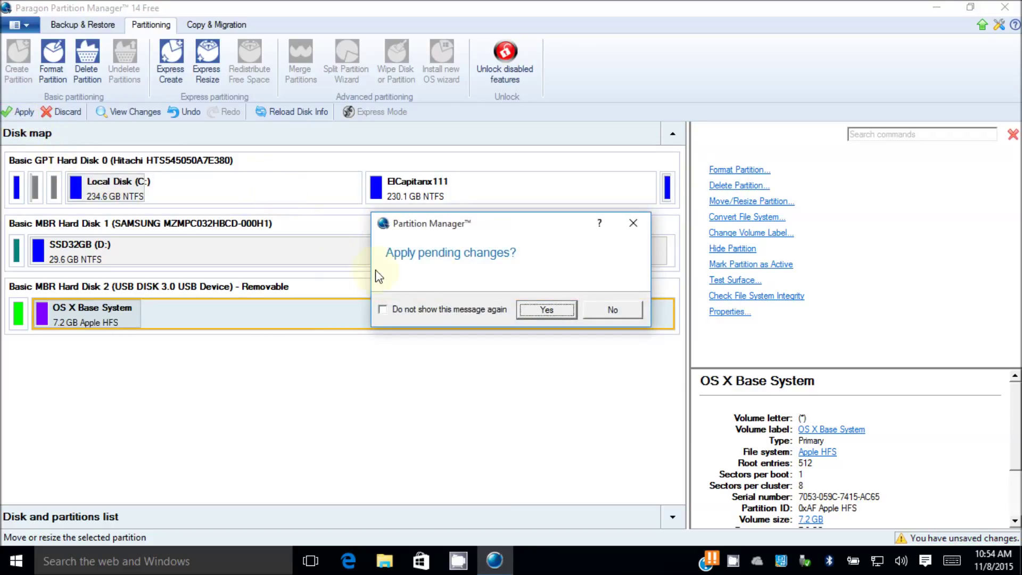
pyautogui.click(382, 307)
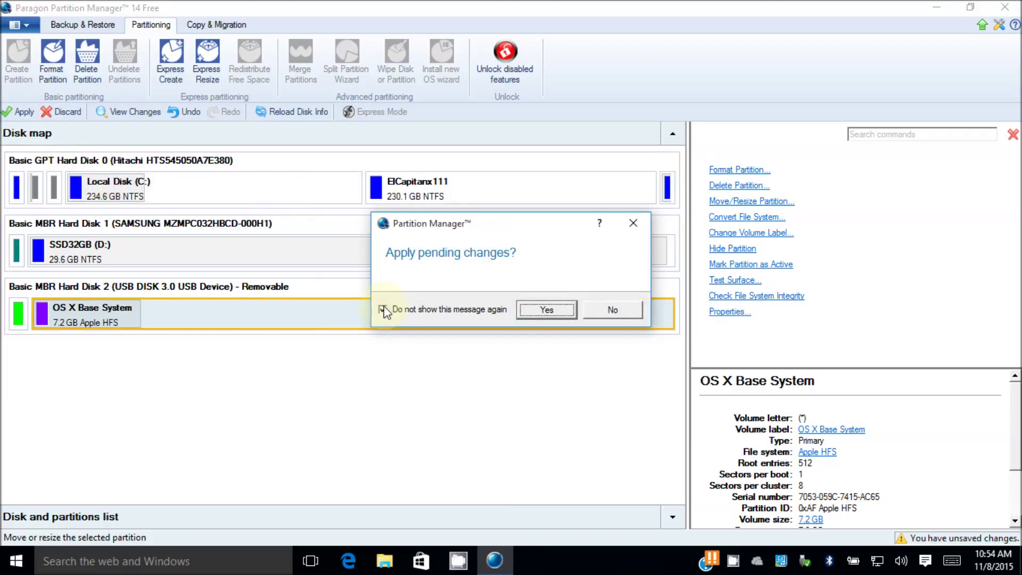
pyautogui.click(545, 310)
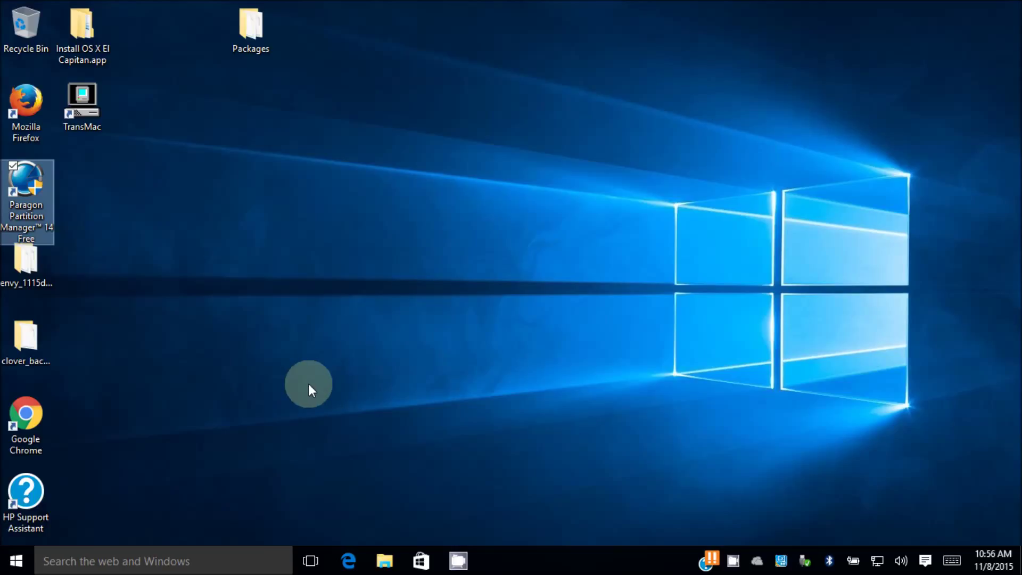
# Run TransMac as administrator in trial mode and open the OS X Base System volume on drive E:.
pyautogui.click(90, 129)
pyautogui.rightClick(89, 126)
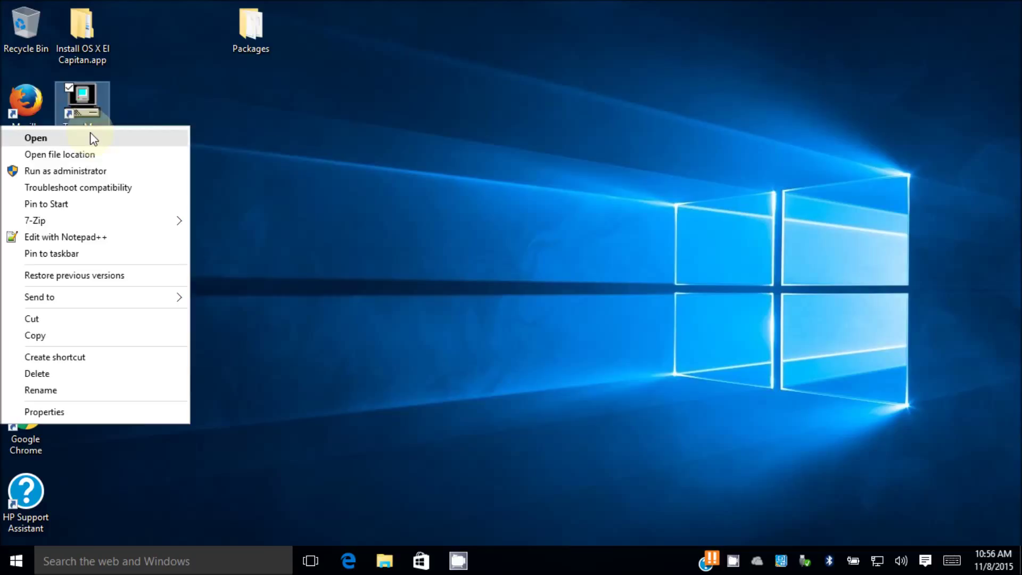
pyautogui.click(92, 171)
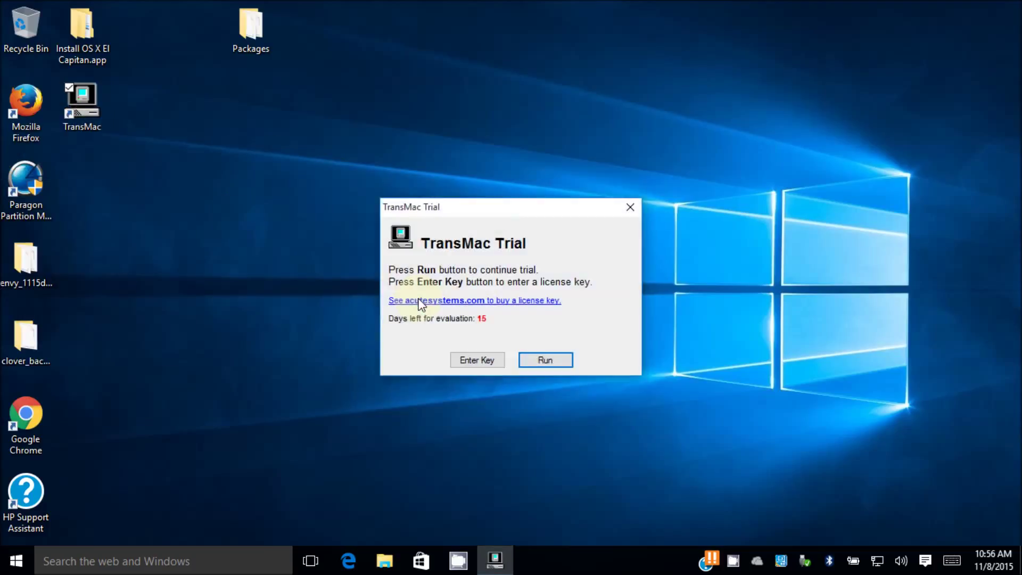
pyautogui.click(552, 361)
pyautogui.click(175, 157)
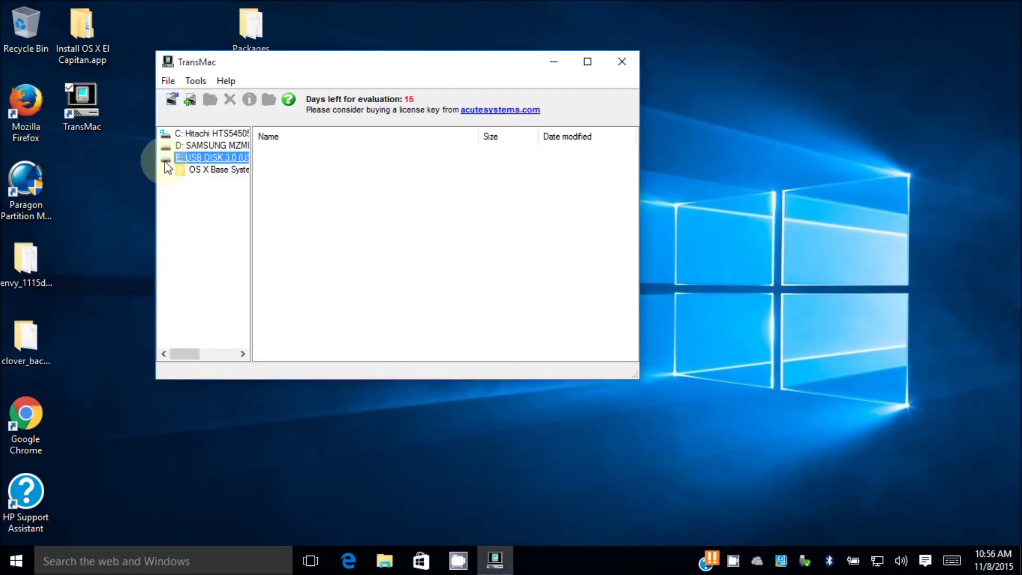
pyautogui.click(193, 169)
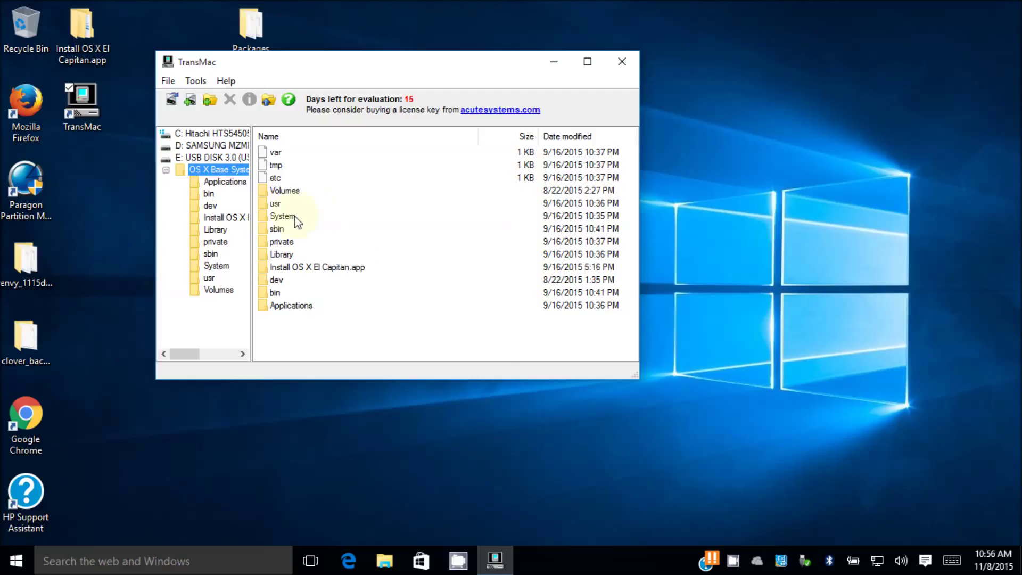
# Delete the Packages item from System/Installation, leaving only CDIS.
pyautogui.doubleClick(280, 218)
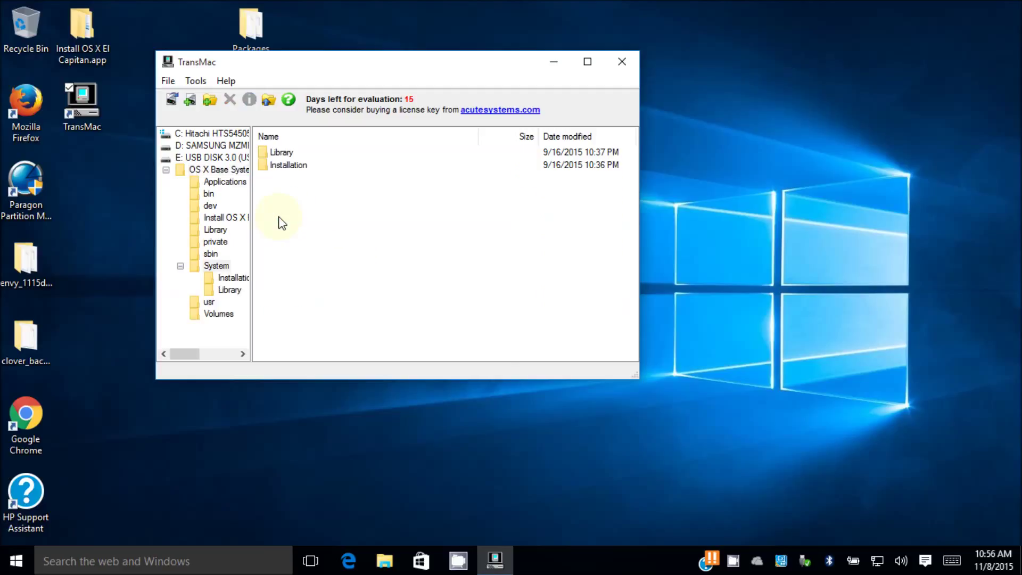
pyautogui.doubleClick(295, 166)
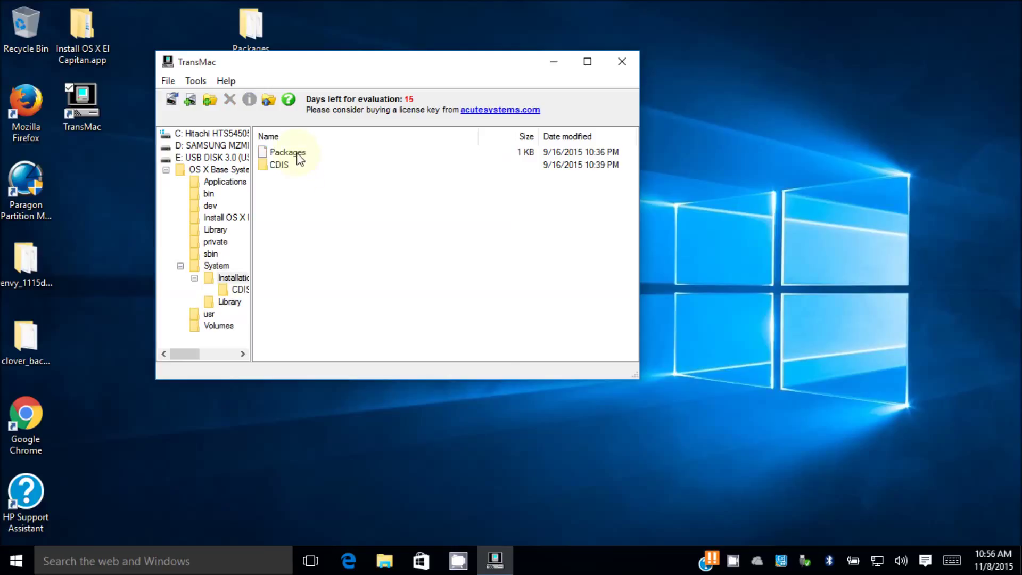
pyautogui.click(298, 154)
pyautogui.rightClick(293, 151)
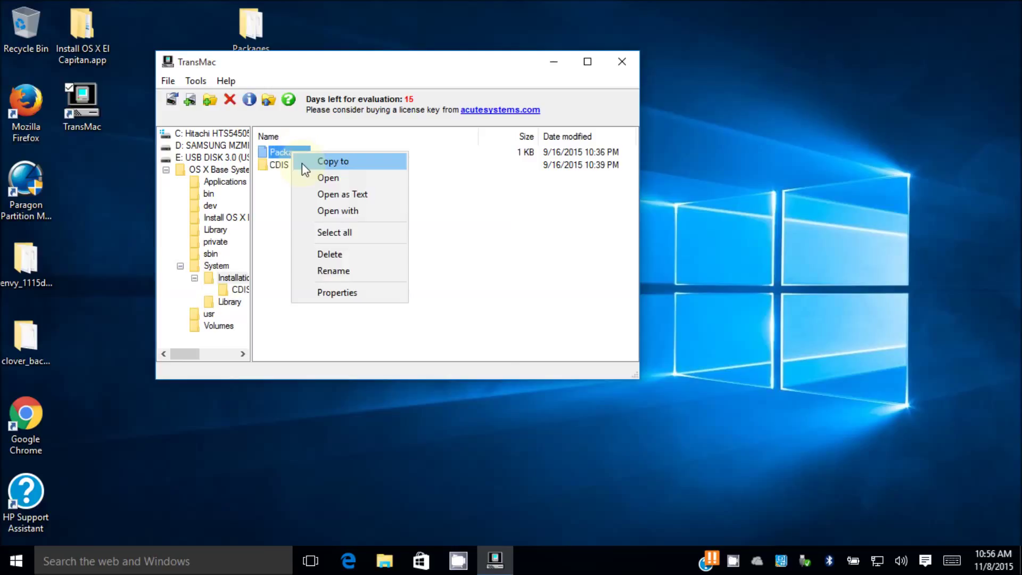
pyautogui.click(314, 253)
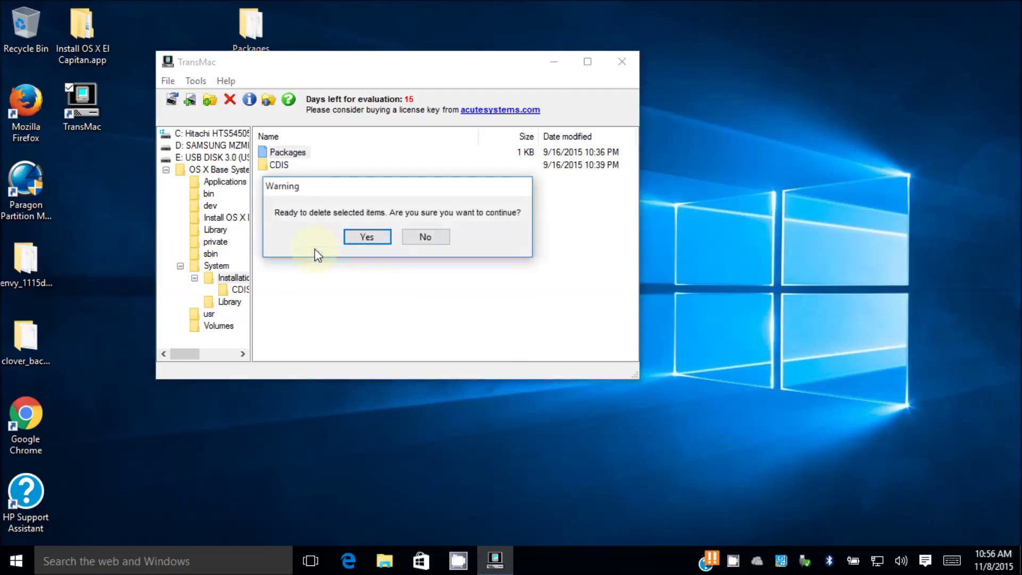
pyautogui.click(366, 237)
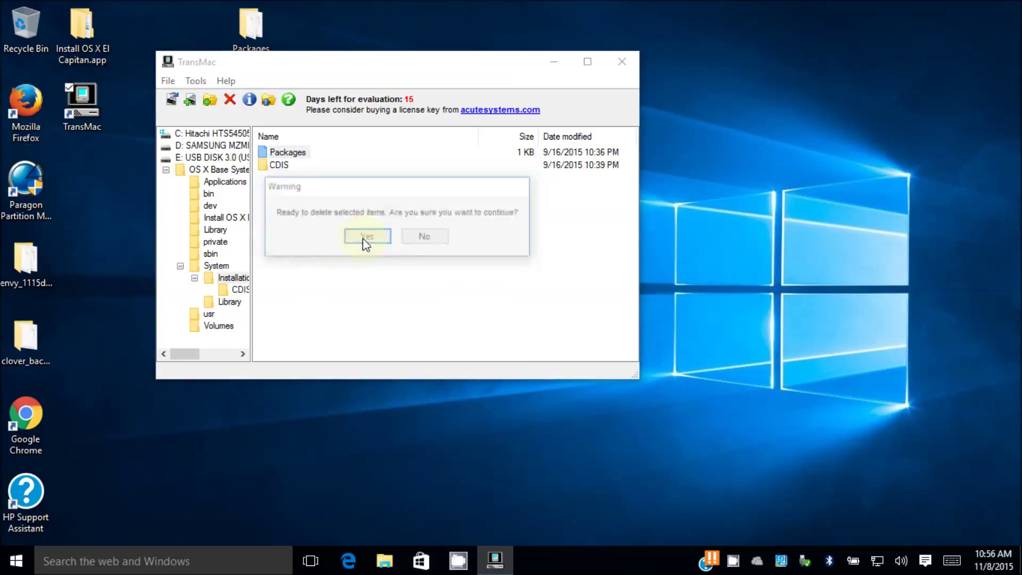
pyautogui.rightClick(351, 270)
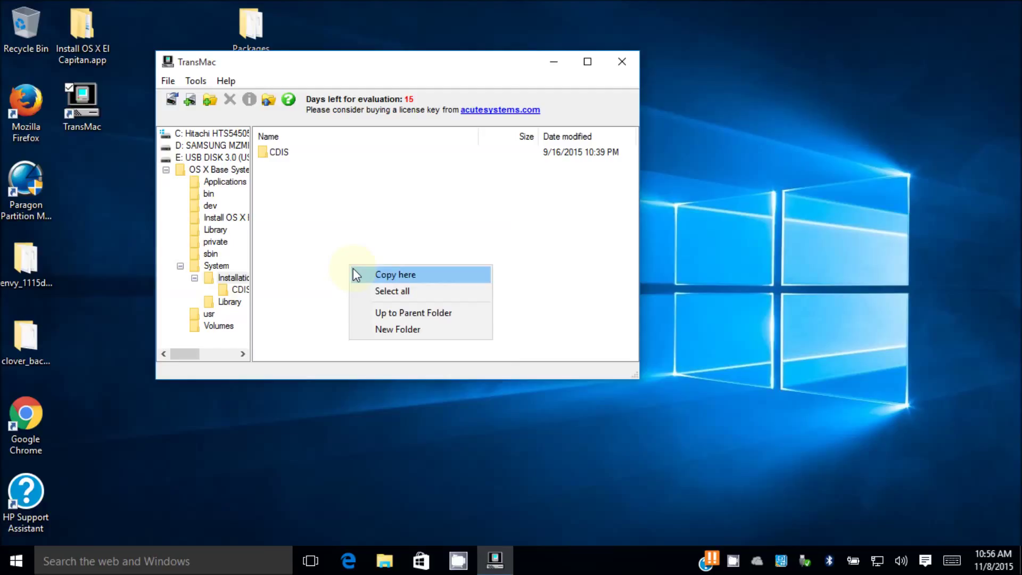
# Copy the desktop Packages folder (103 files, 5.3 GB) into System/Installation on the Mac volume.
pyautogui.click(384, 275)
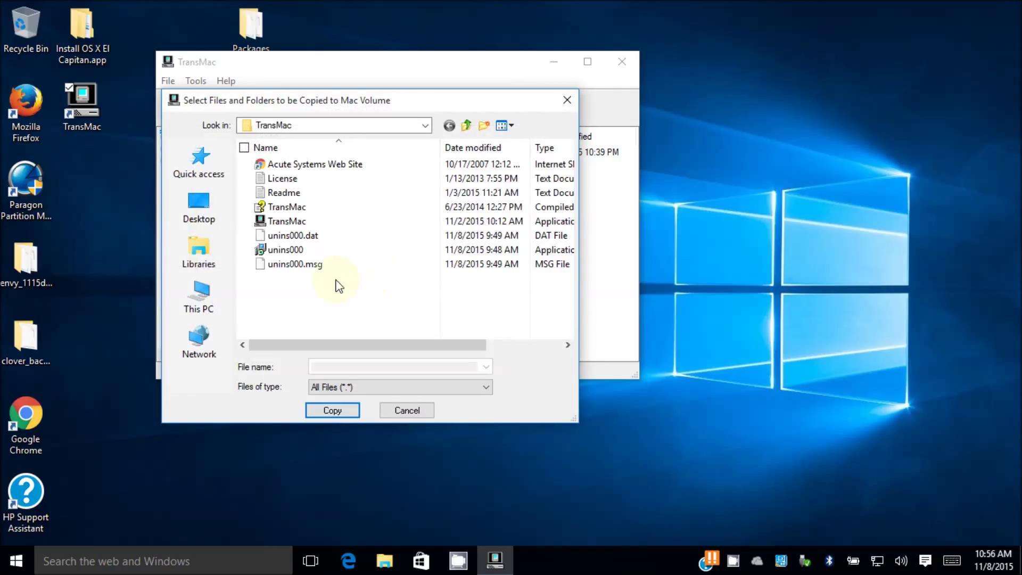
pyautogui.click(200, 219)
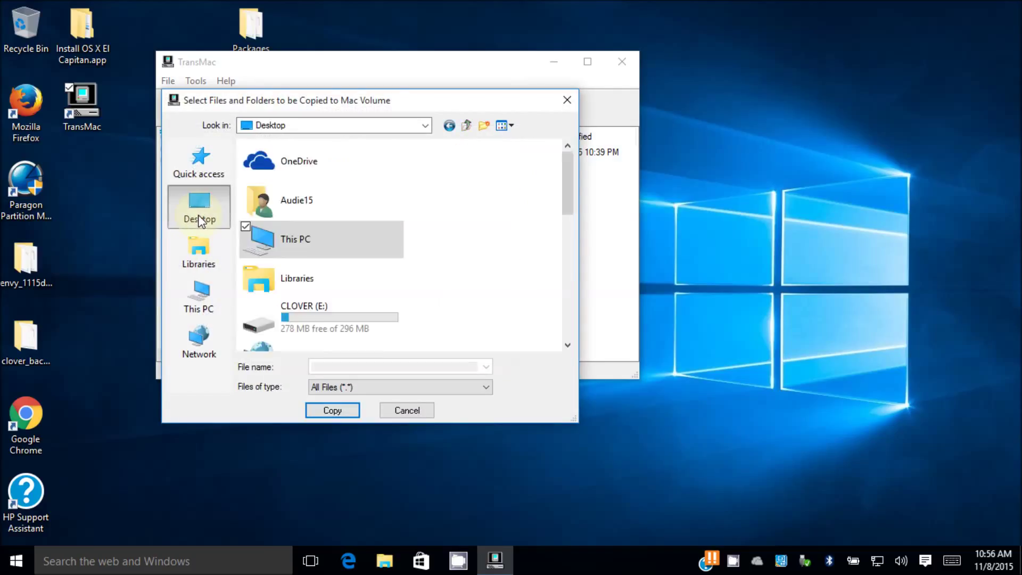
pyautogui.moveTo(567, 186); pyautogui.dragTo(567, 311)
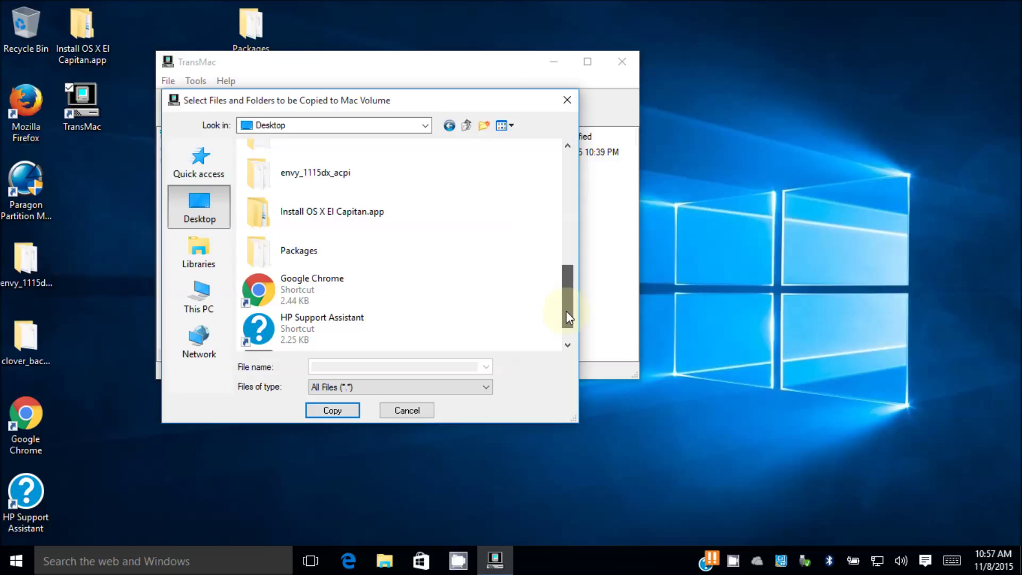
pyautogui.click(333, 250)
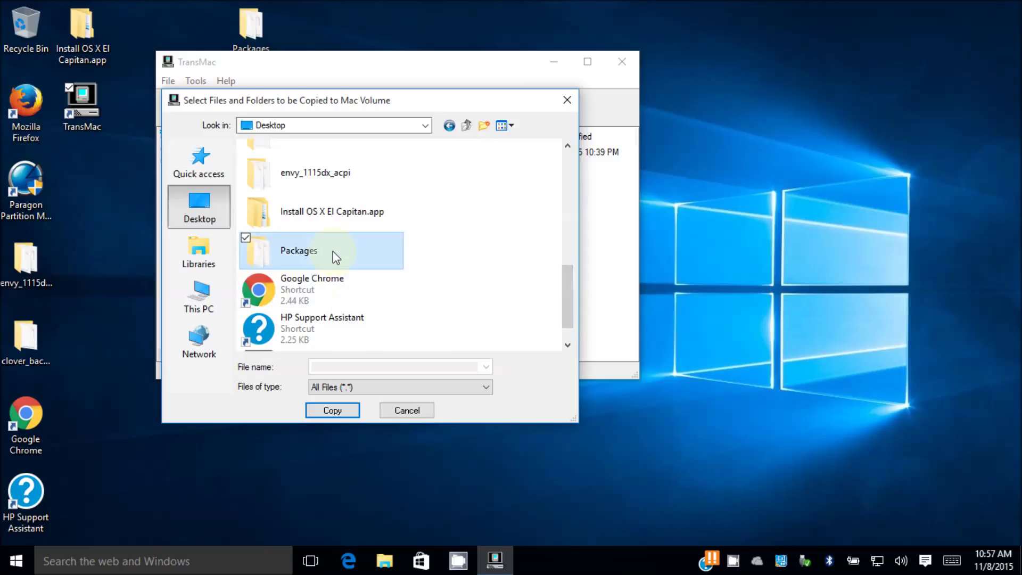
pyautogui.click(326, 414)
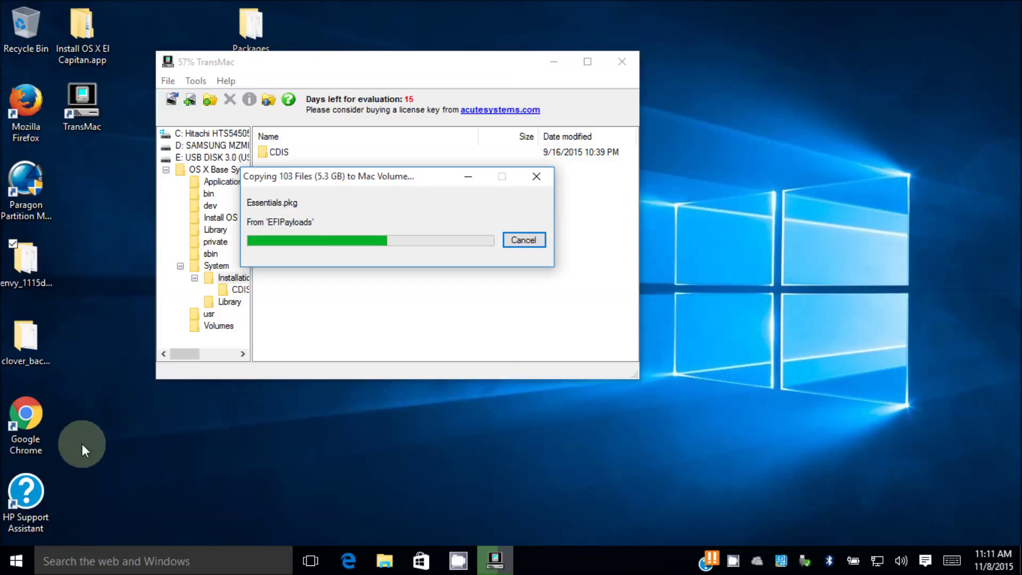
# Go to dognmonkey.com/techs in Chrome and download Kernels10.11.zip through its Dropbox link.
pyautogui.doubleClick(34, 427)
pyautogui.click(382, 50)
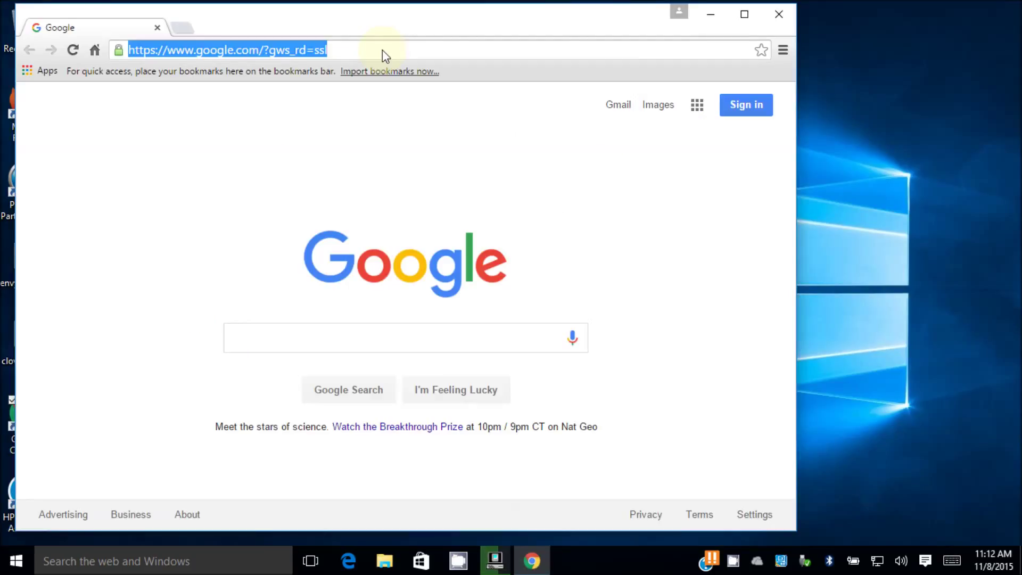
pyautogui.write('dogn')
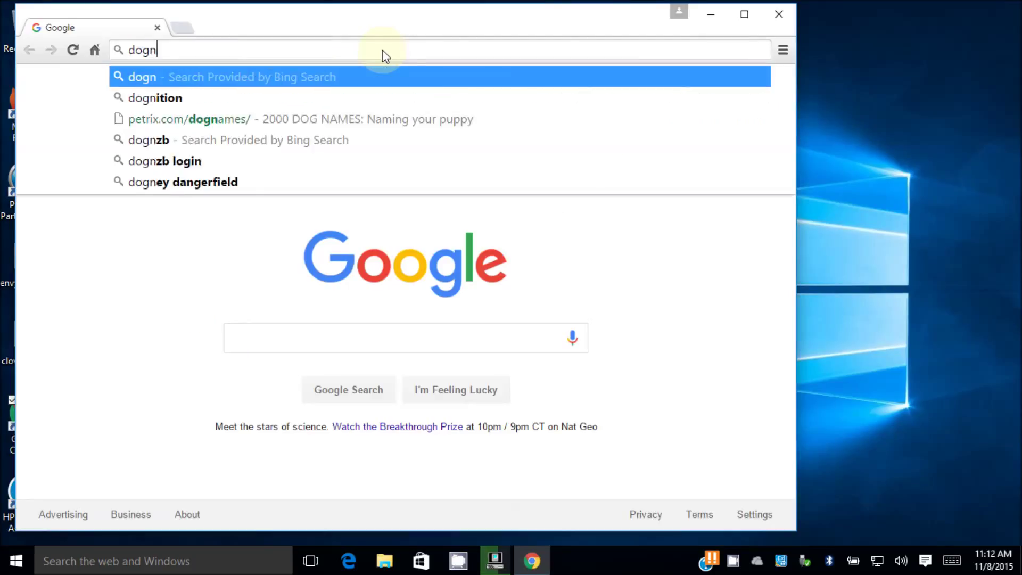
pyautogui.write('monkey.')
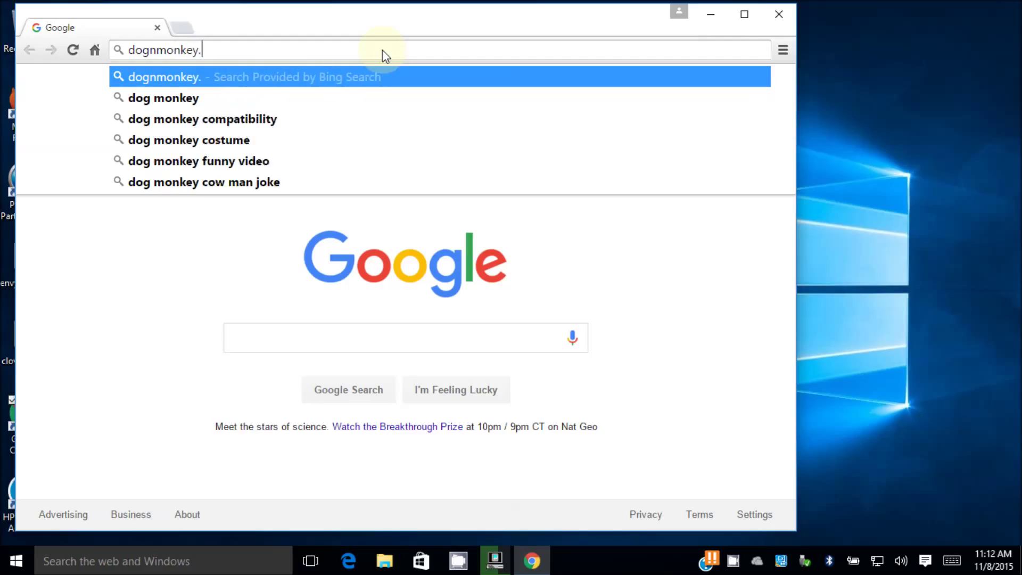
pyautogui.write('com/techs')
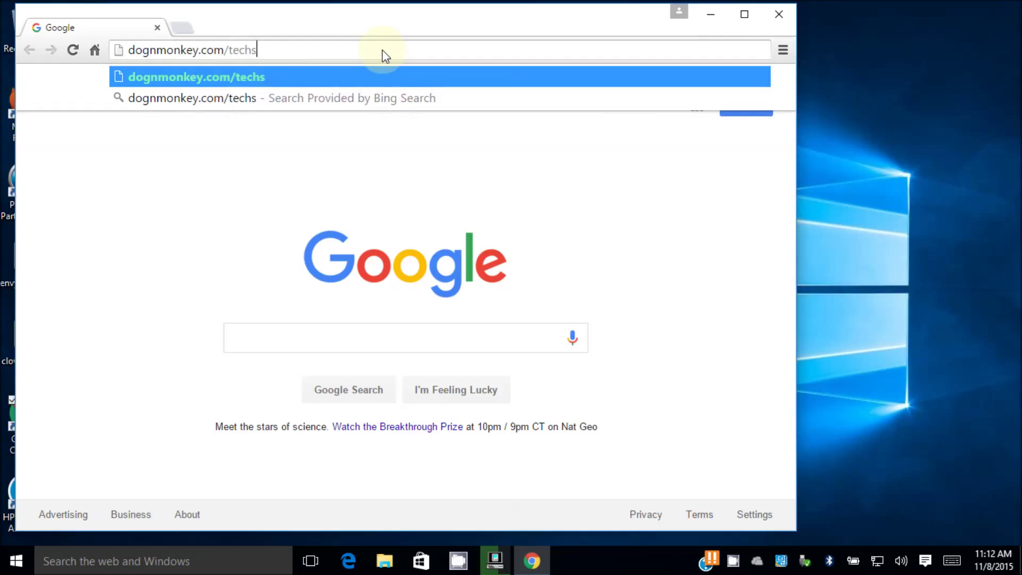
pyautogui.press('Return')
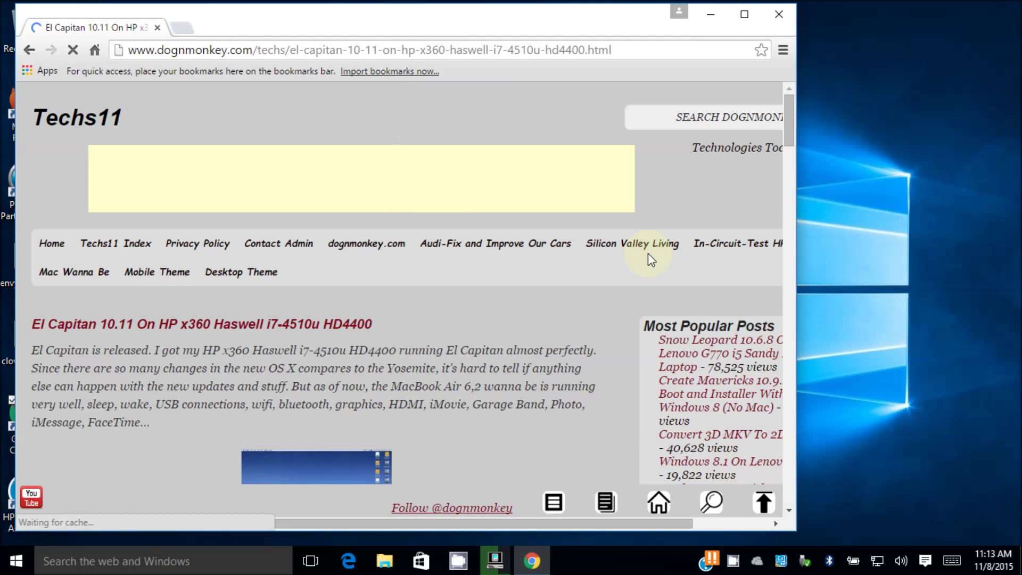
pyautogui.moveTo(788, 136); pyautogui.dragTo(797, 238)
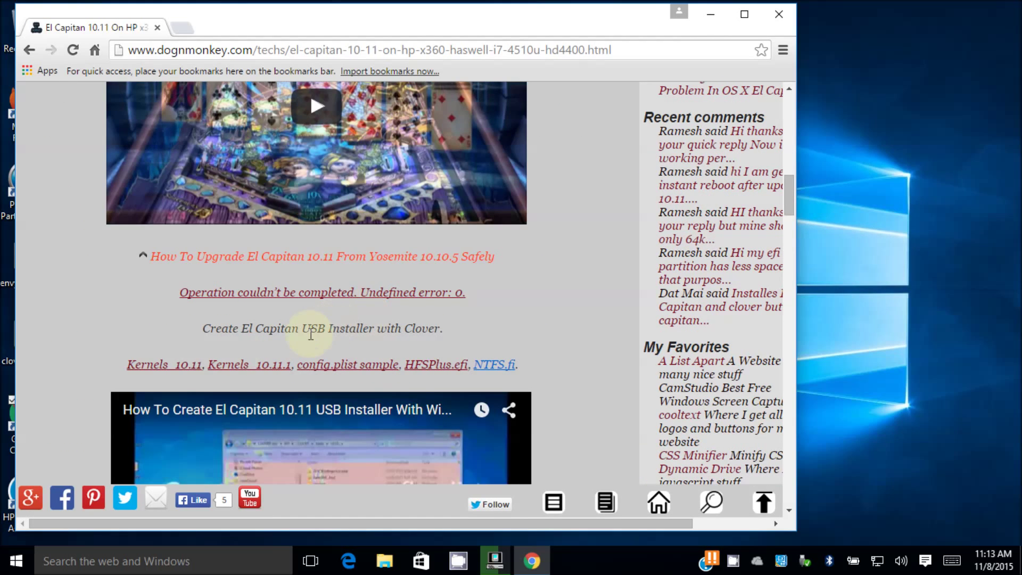
pyautogui.click(178, 369)
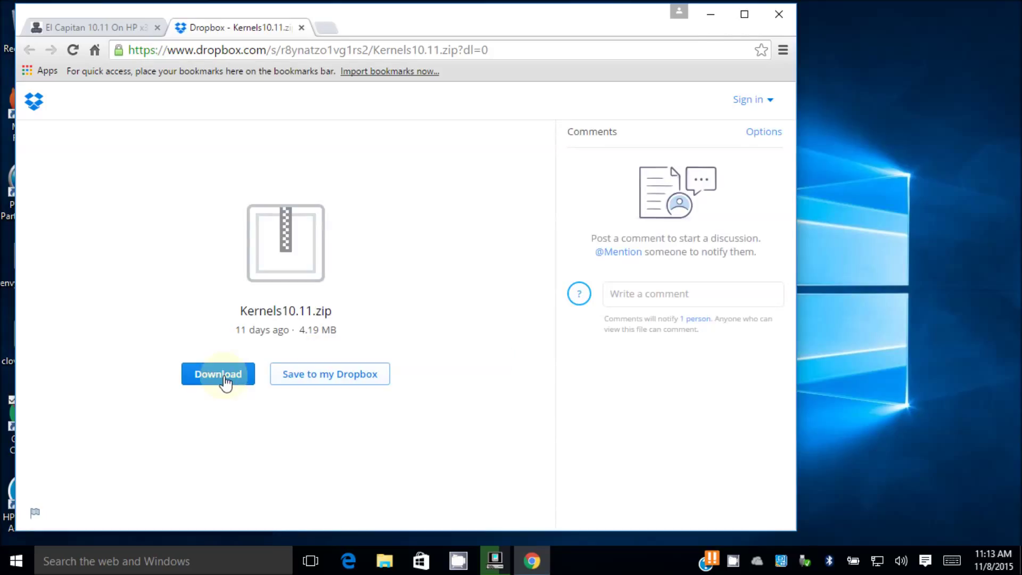
pyautogui.click(224, 376)
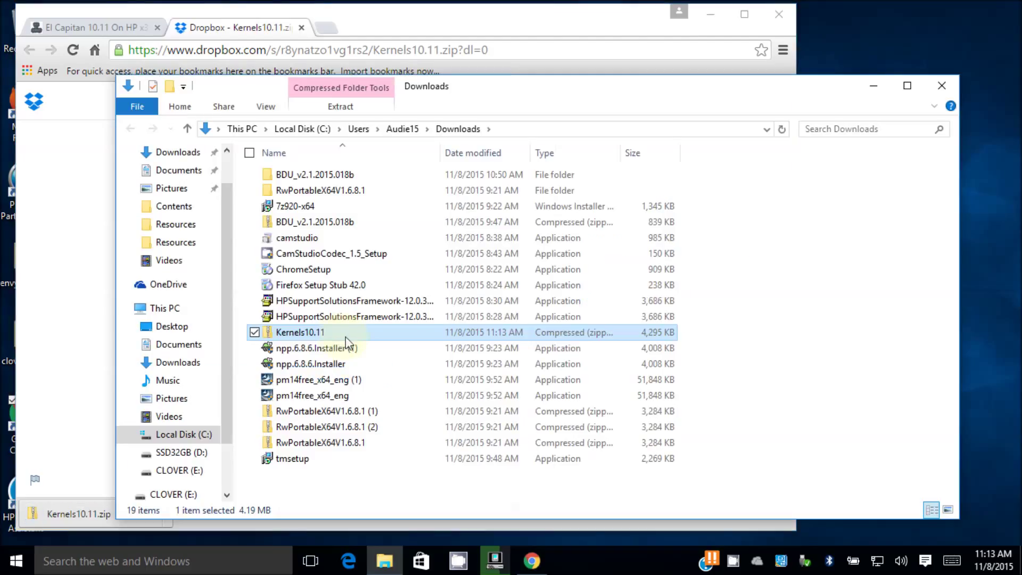
# Extract Kernels10.11.zip into Downloads and drag its Kernels folder onto the desktop.
pyautogui.rightClick(256, 331)
pyautogui.moveTo(235, 111)
pyautogui.click(280, 143)
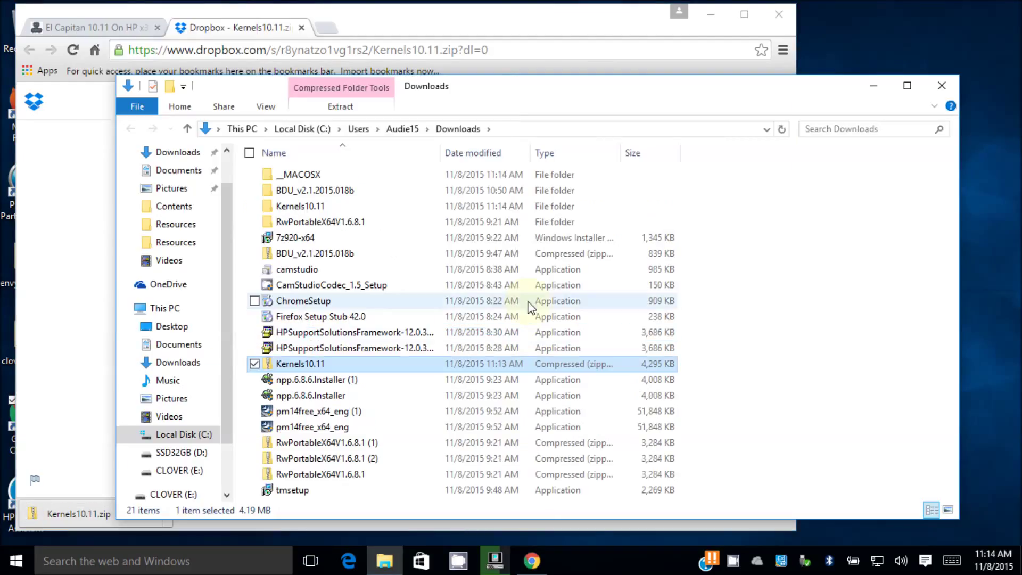
pyautogui.doubleClick(318, 210)
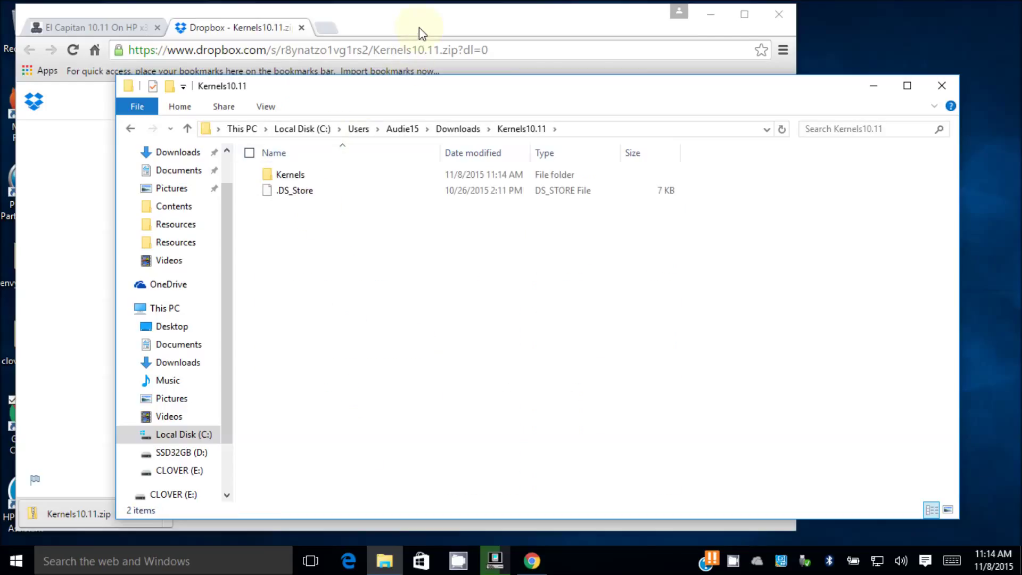
pyautogui.moveTo(420, 27); pyautogui.dragTo(494, 28)
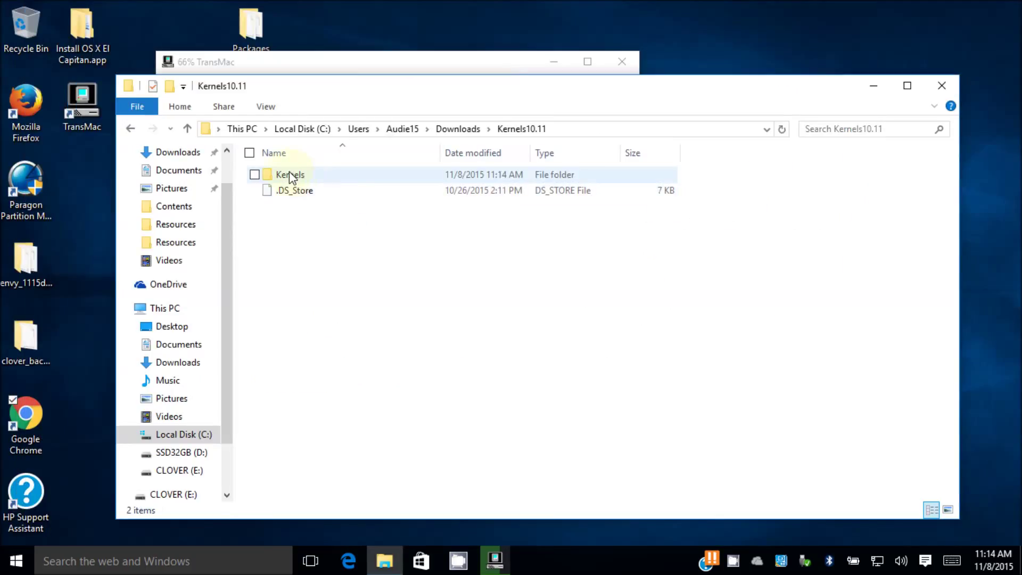
pyautogui.moveTo(291, 175); pyautogui.dragTo(87, 208)
pyautogui.hotkey('alt', 'F4')
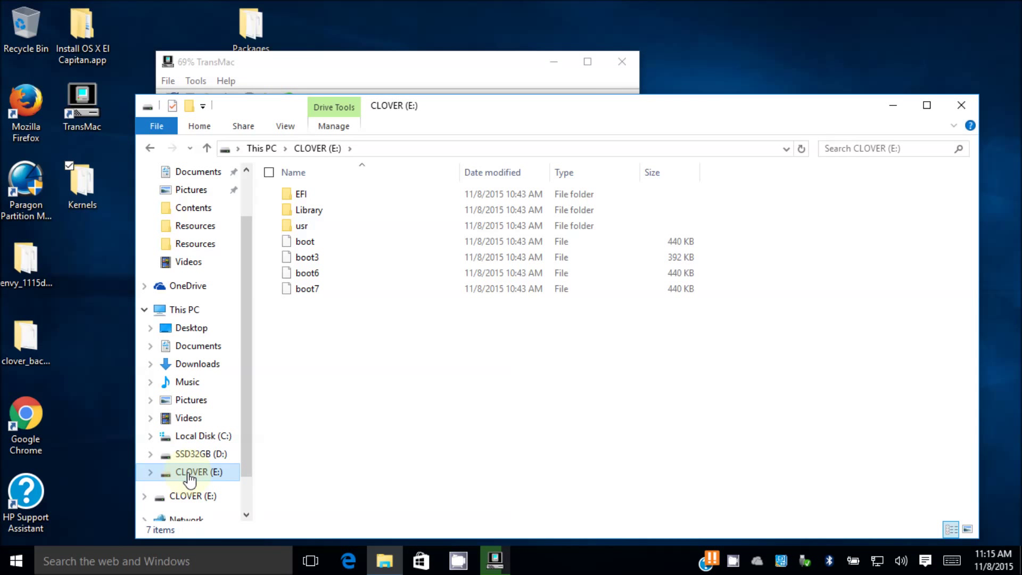
# Rename the CLOVER USB drive to CLOVER3320.
pyautogui.rightClick(190, 479)
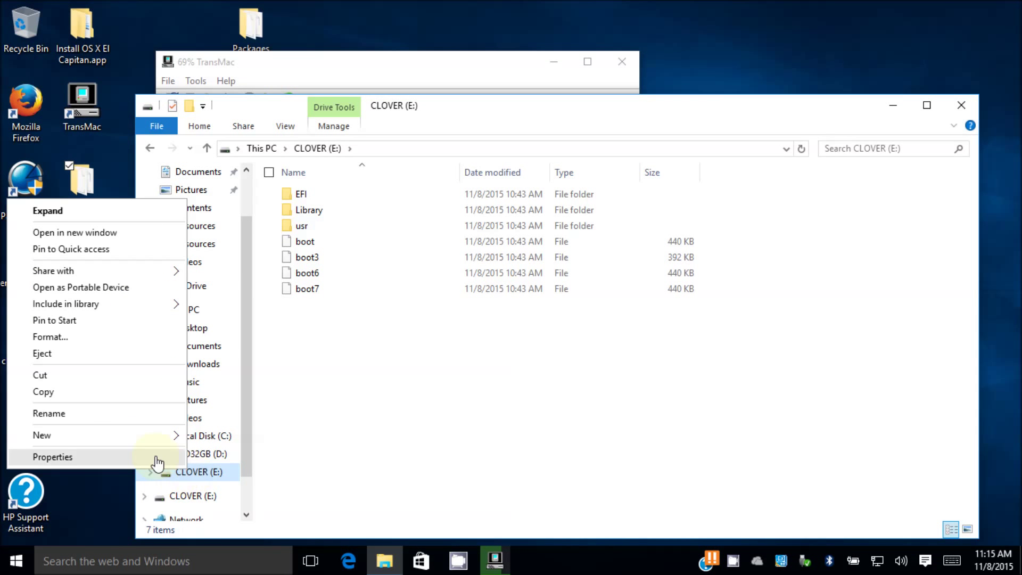
pyautogui.click(124, 418)
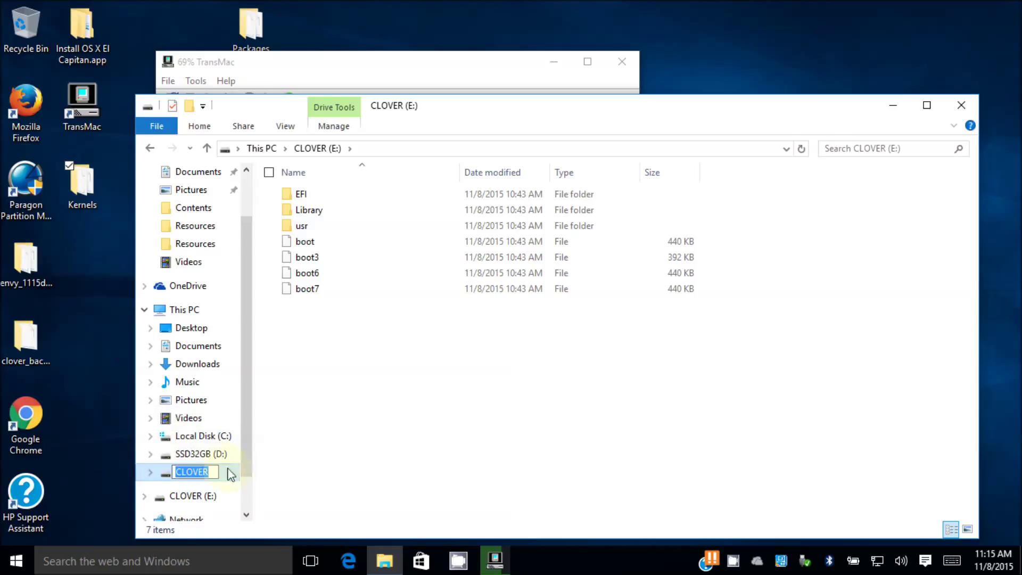
pyautogui.click(211, 471)
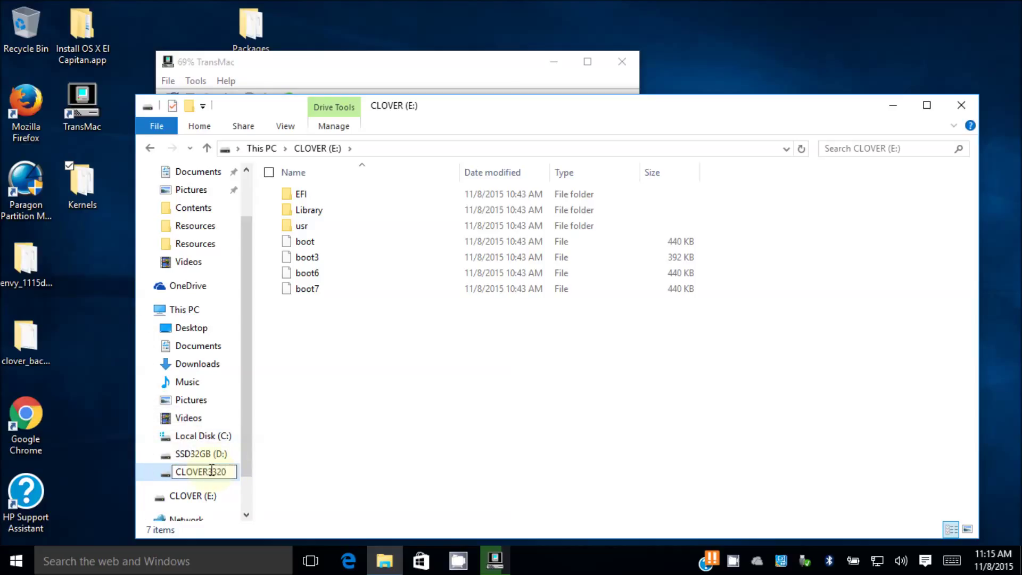
pyautogui.press('Return')
# Open the drive's EFI\CLOVER\ACPI\patched folder.
pyautogui.doubleClick(334, 195)
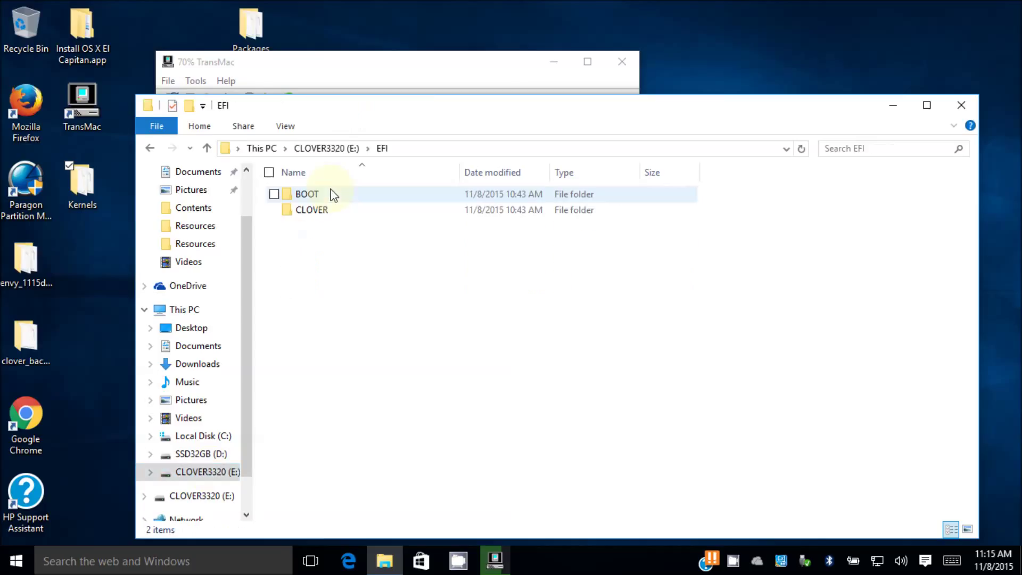
pyautogui.doubleClick(331, 211)
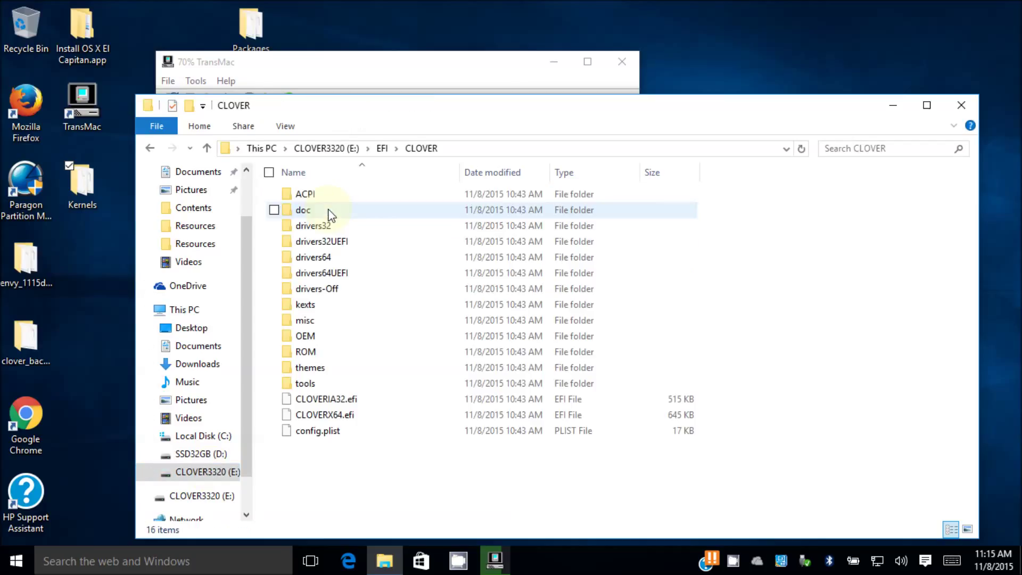
pyautogui.doubleClick(340, 194)
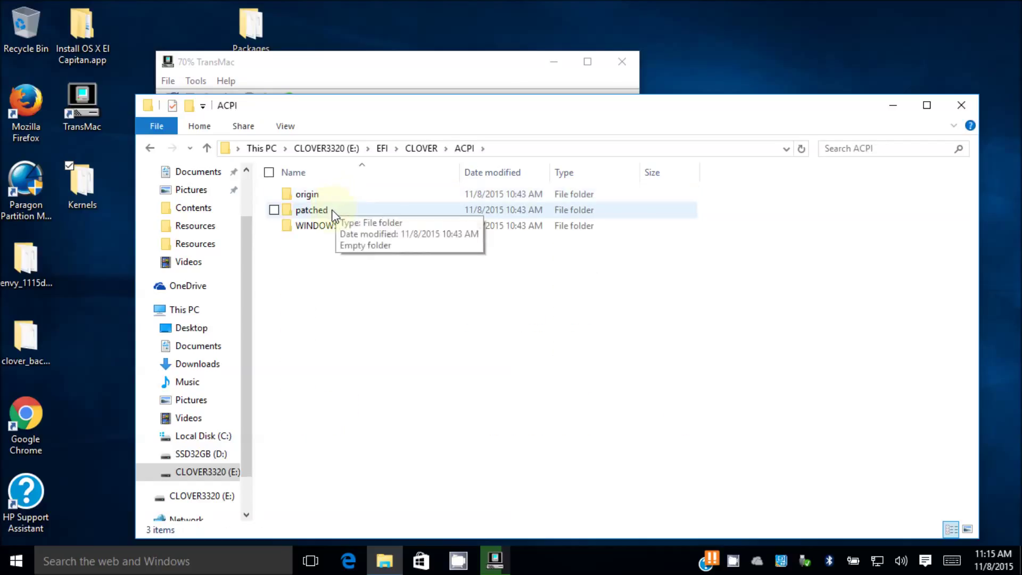
pyautogui.doubleClick(334, 212)
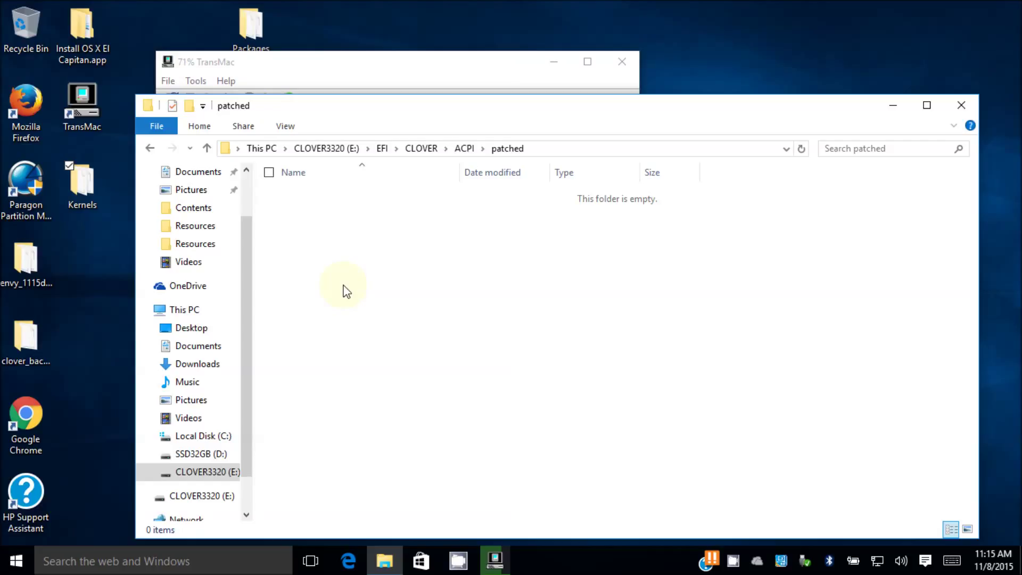
# Copy all five .aml files from envy_1115dx_acpi into the patched folder.
pyautogui.doubleClick(33, 269)
pyautogui.click(218, 31)
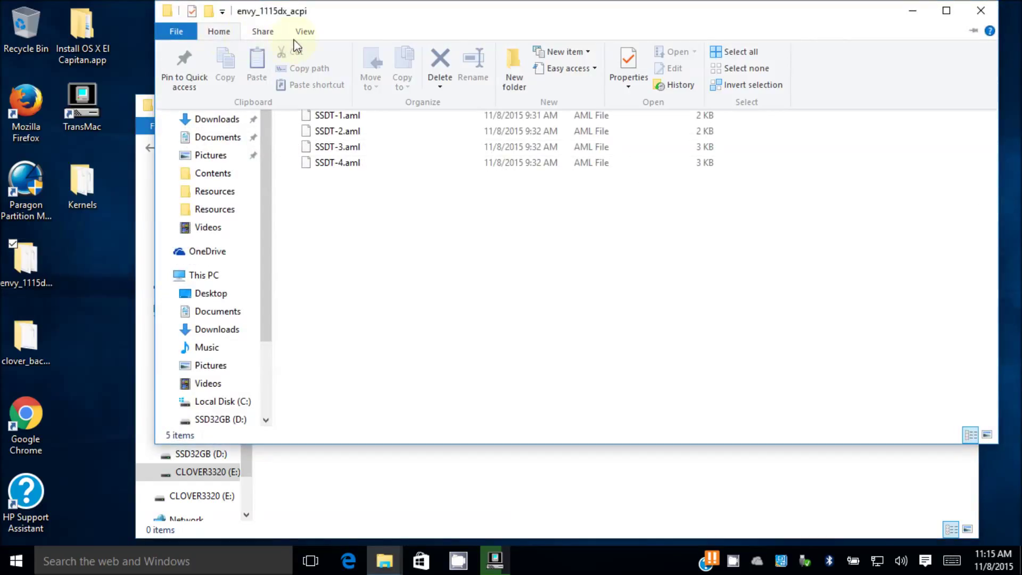
pyautogui.click(749, 53)
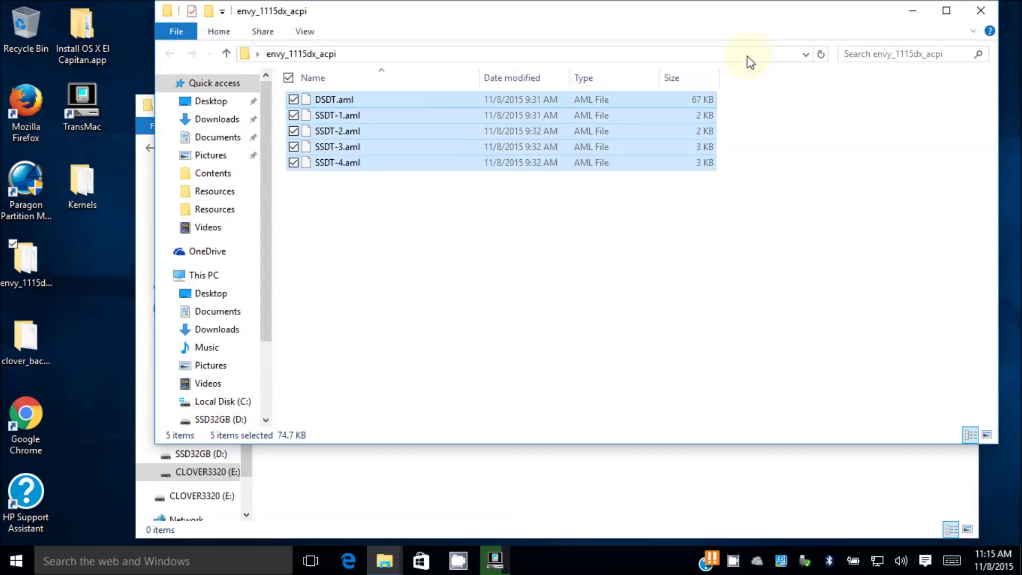
pyautogui.rightClick(445, 123)
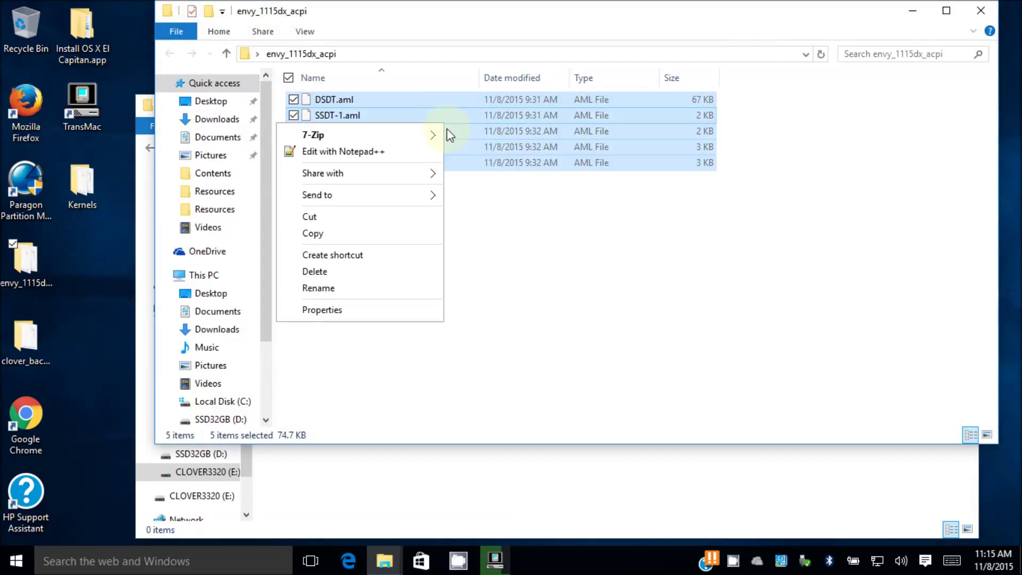
pyautogui.click(360, 234)
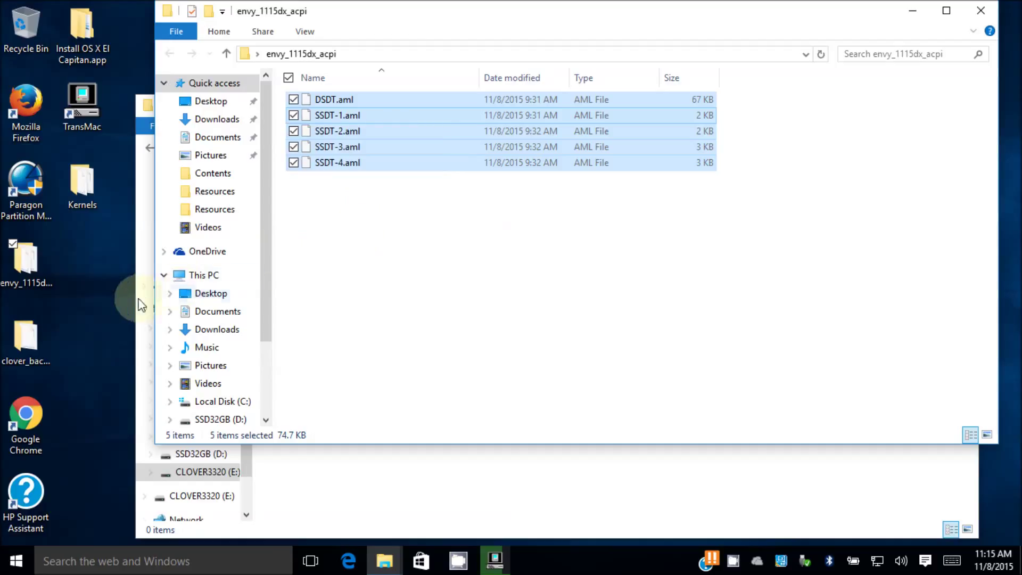
pyautogui.click(94, 247)
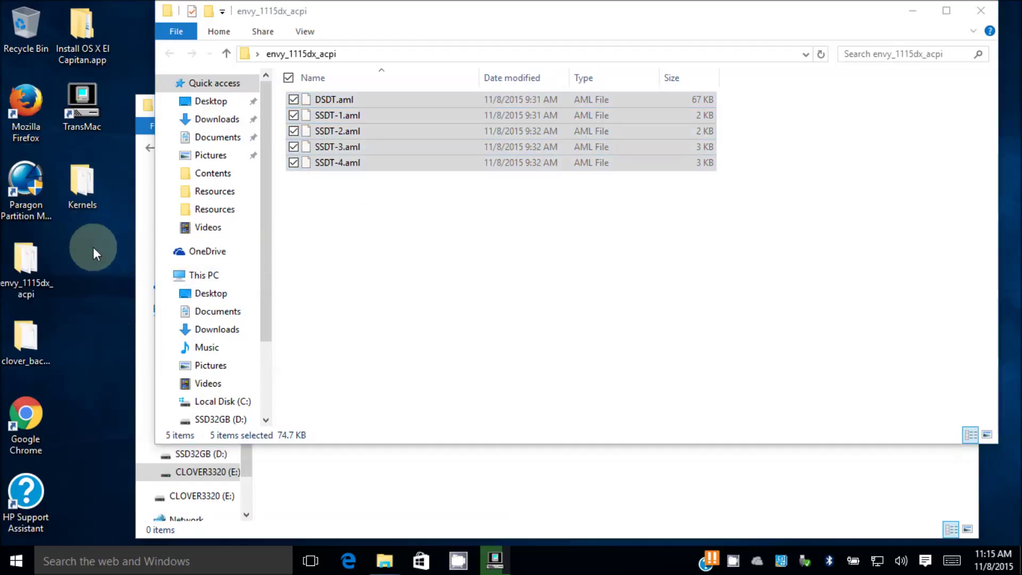
pyautogui.click(401, 492)
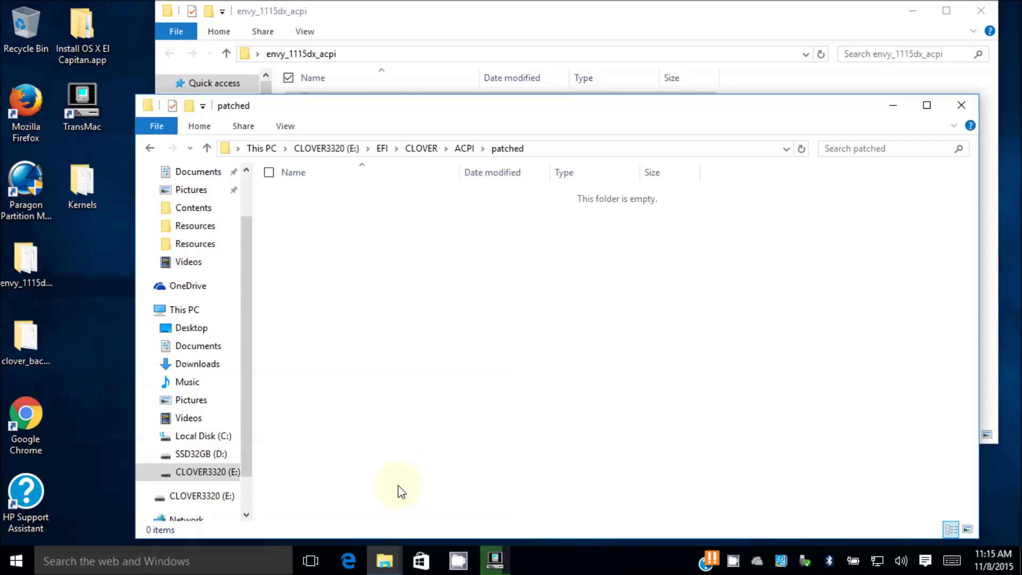
pyautogui.rightClick(445, 297)
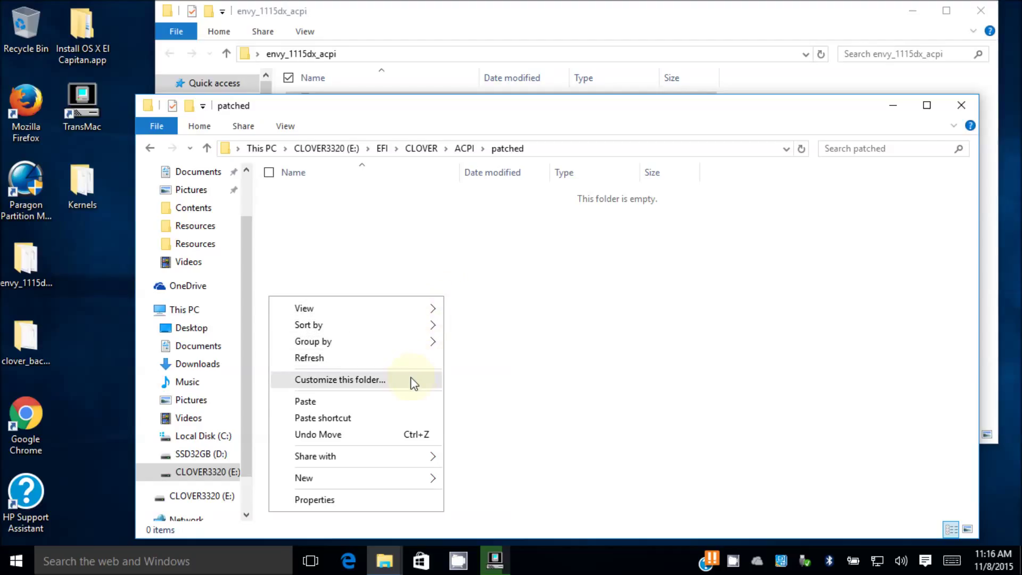
pyautogui.click(404, 404)
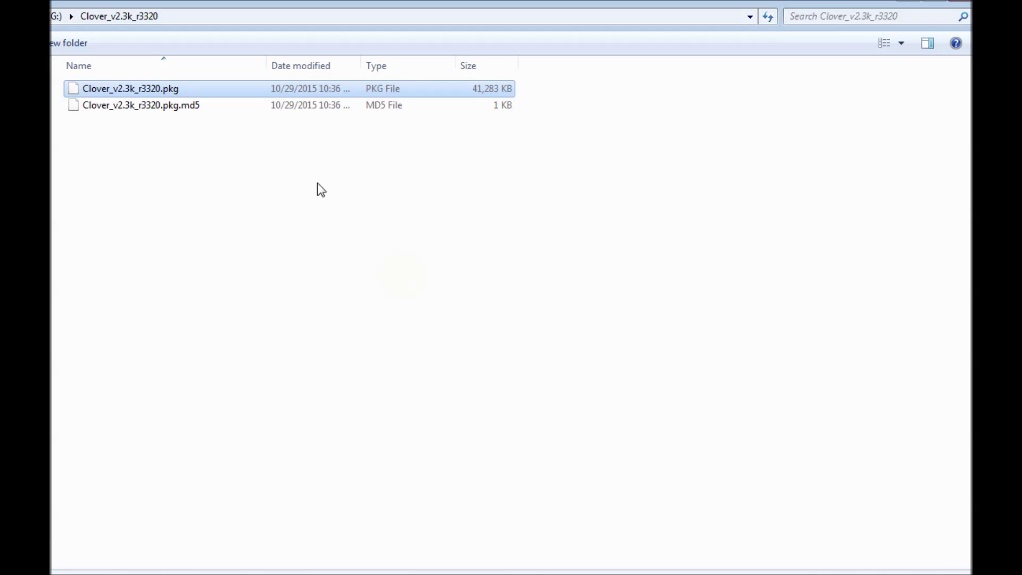
# Extract the Clover_v2.3k_r3320 .pkg with 7-Zip into a Clover_v2.3k_r3320 folder.
pyautogui.rightClick(173, 88)
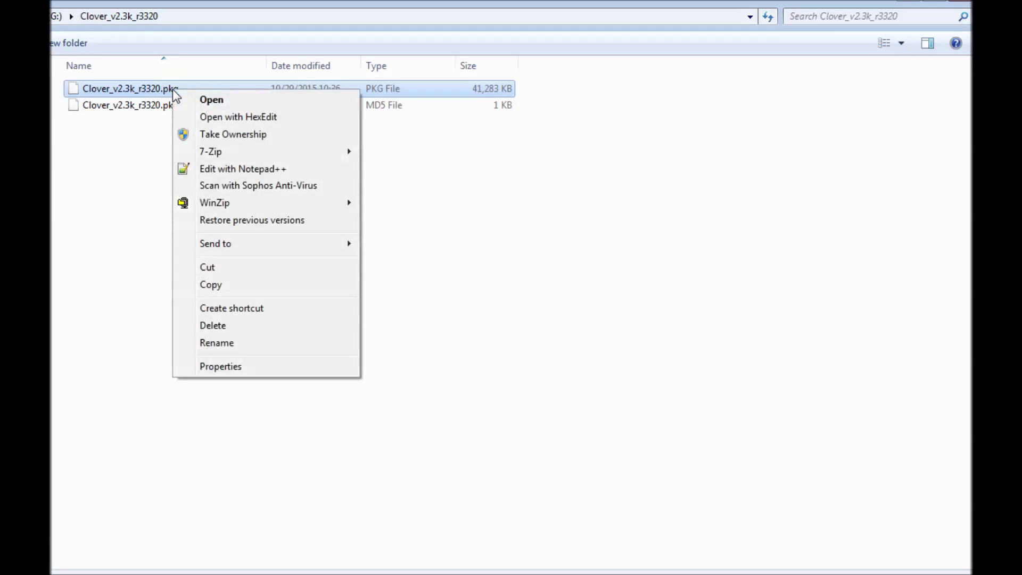
pyautogui.moveTo(269, 156)
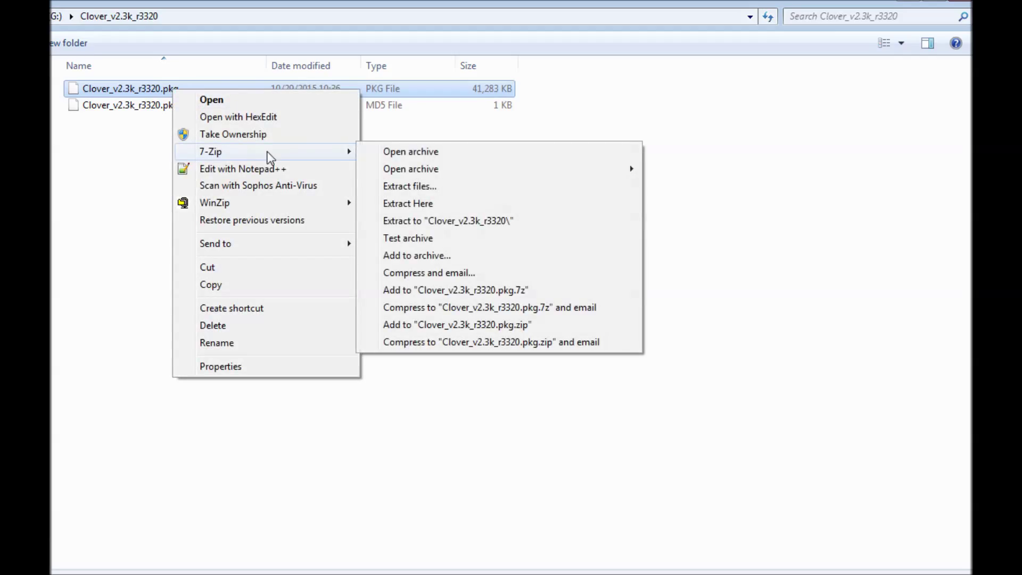
pyautogui.click(418, 220)
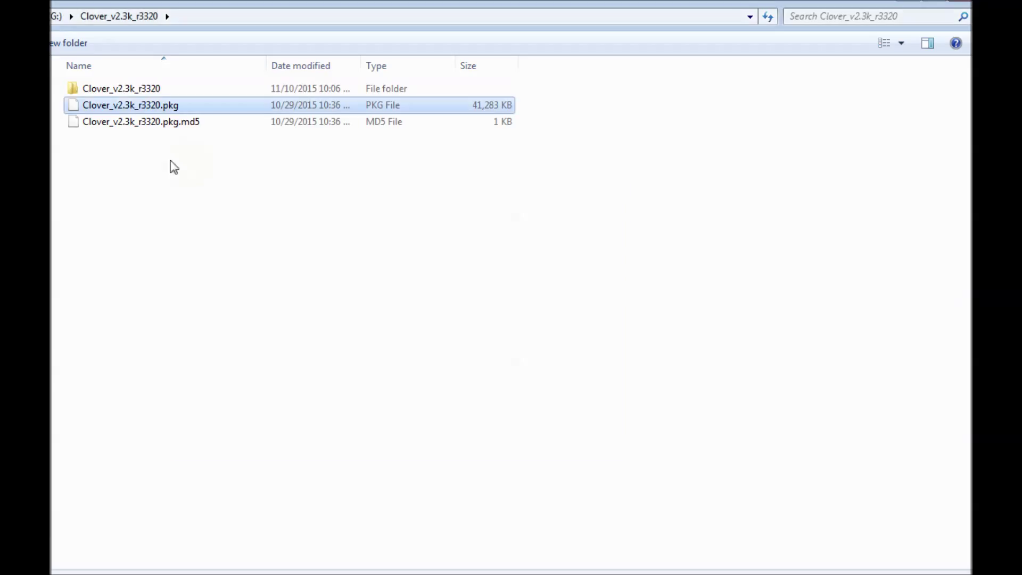
pyautogui.doubleClick(155, 90)
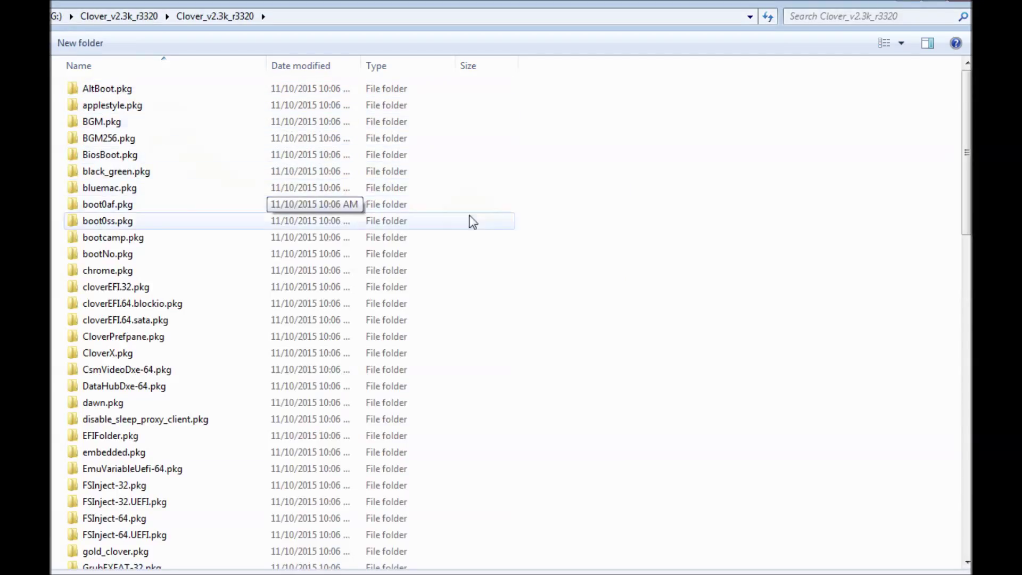
# Inside OsxFatBinaryDrv-64.UEFI.pkg, extract the Payload file into Payload~.
pyautogui.scroll(-15, 136, 152)
pyautogui.click(136, 150)
pyautogui.doubleClick(155, 150)
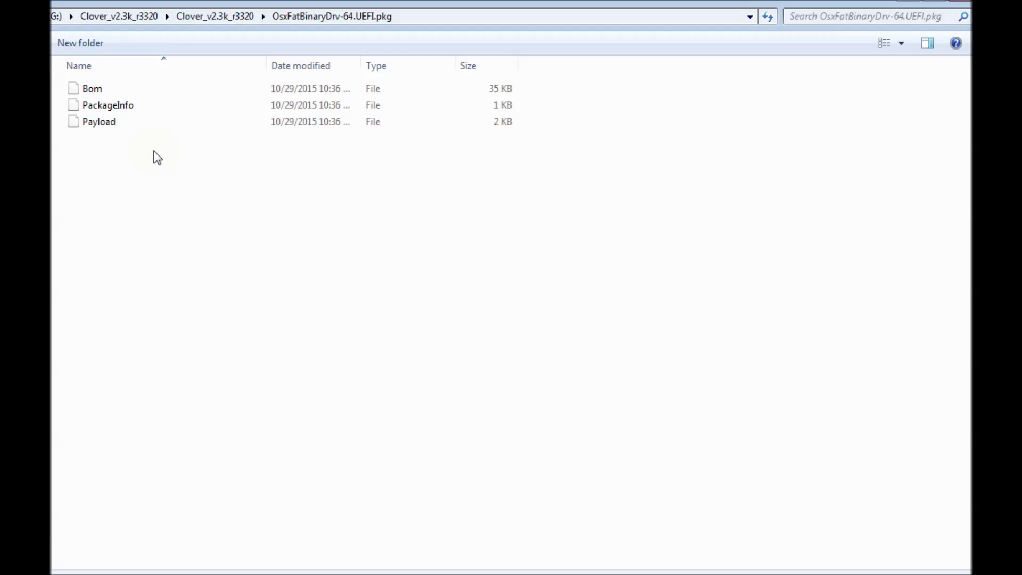
pyautogui.rightClick(101, 121)
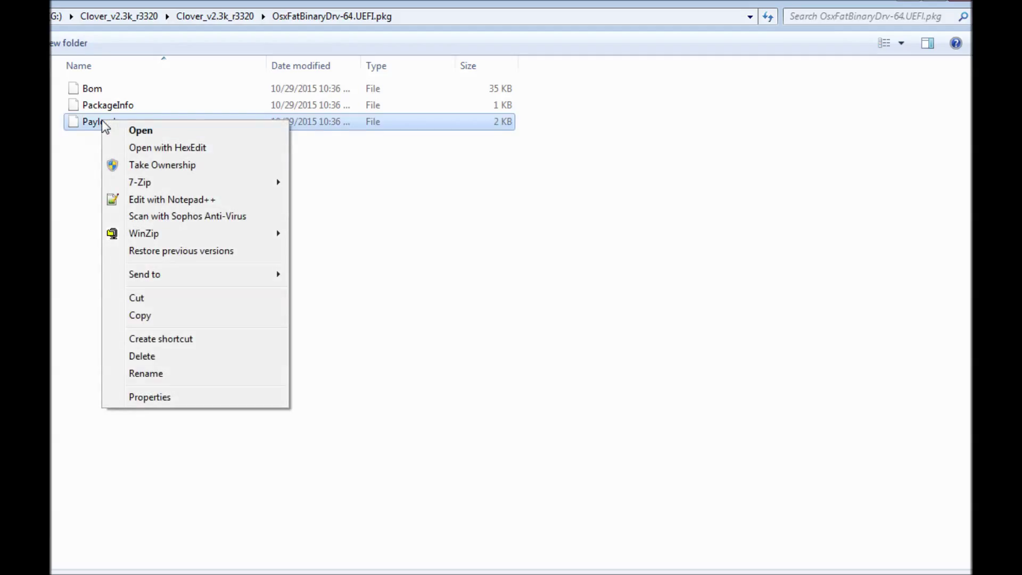
pyautogui.moveTo(176, 182)
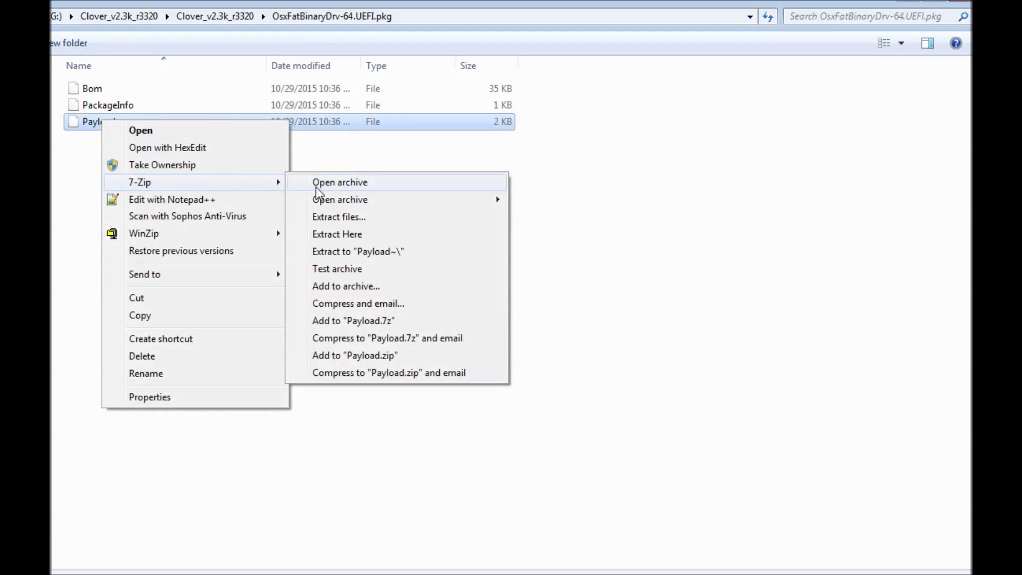
pyautogui.click(344, 215)
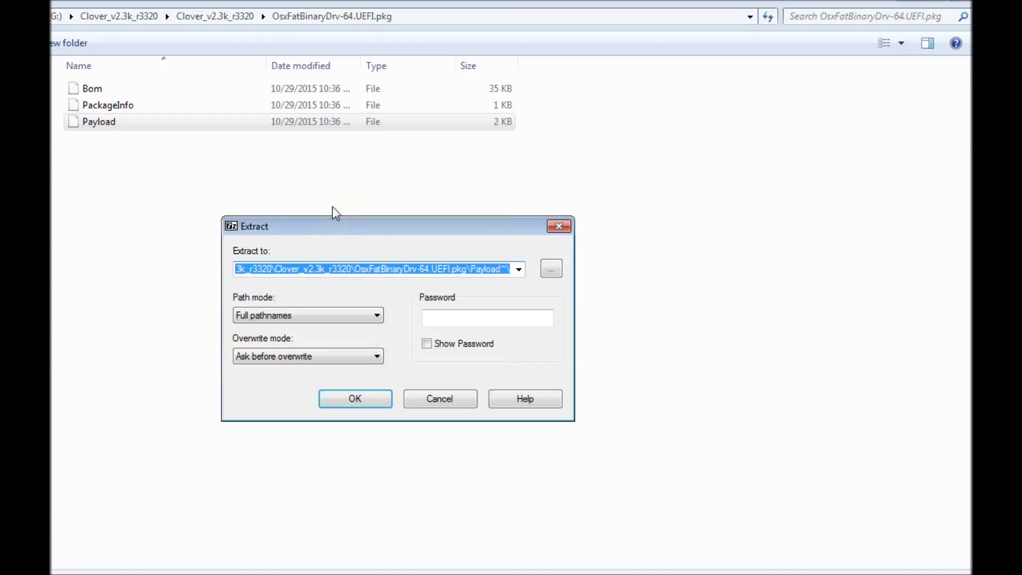
pyautogui.click(366, 399)
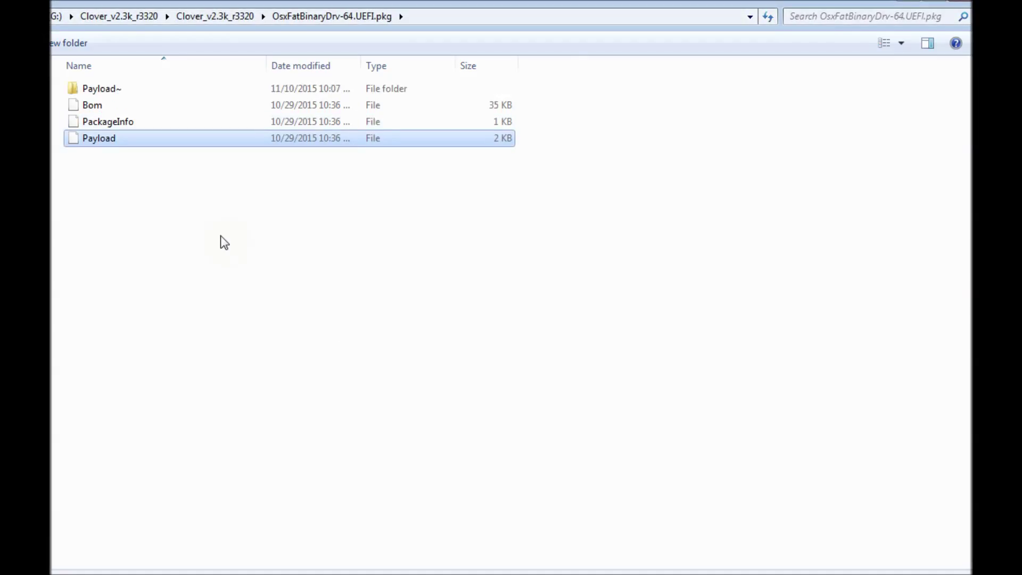
# Extract Payload~ in place to obtain the OsxFatBinaryDrv-64.efi driver.
pyautogui.doubleClick(100, 91)
pyautogui.click(108, 97)
pyautogui.rightClick(106, 94)
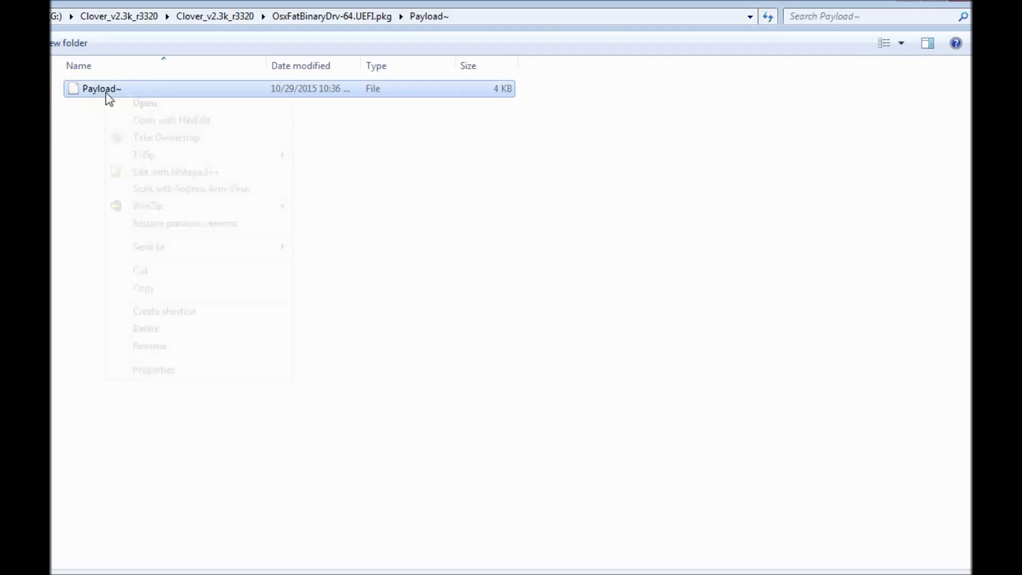
pyautogui.moveTo(136, 153)
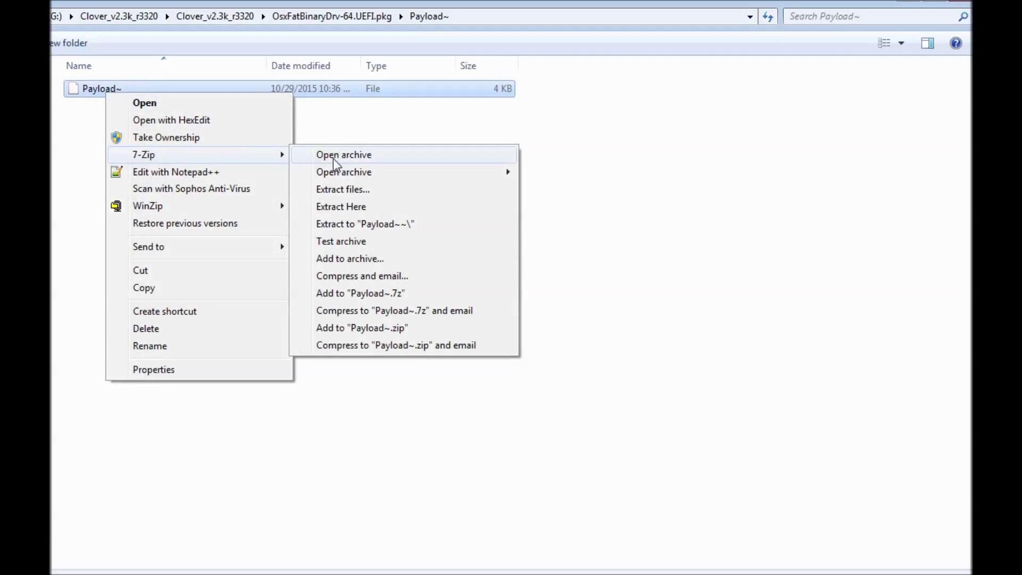
pyautogui.click(354, 206)
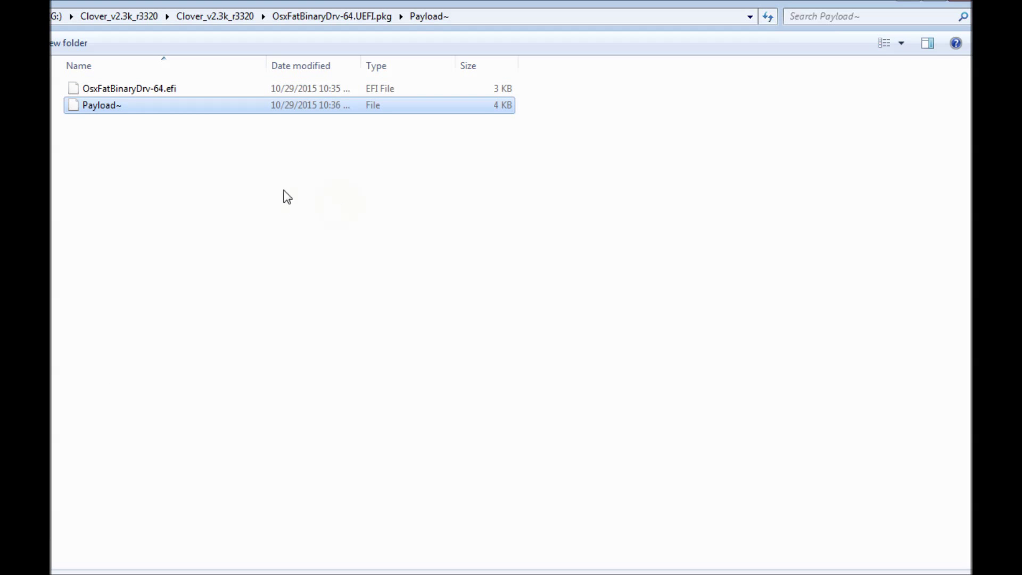
pyautogui.click(163, 91)
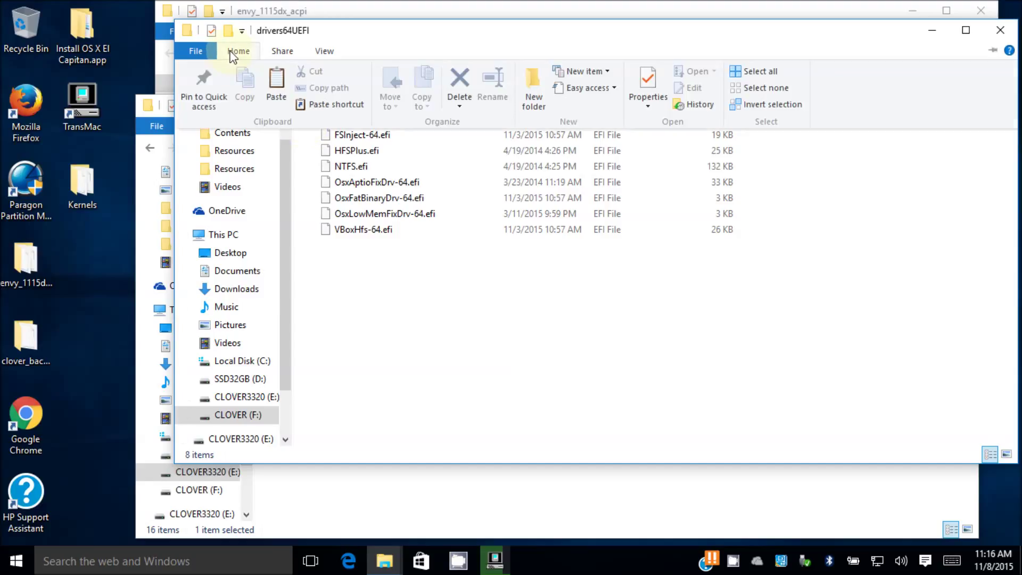
# Copy the eight driver files into the USB's drivers64UEFI folder, skipping ones already there.
pyautogui.hotkey('ctrl', 'a')
pyautogui.rightClick(394, 187)
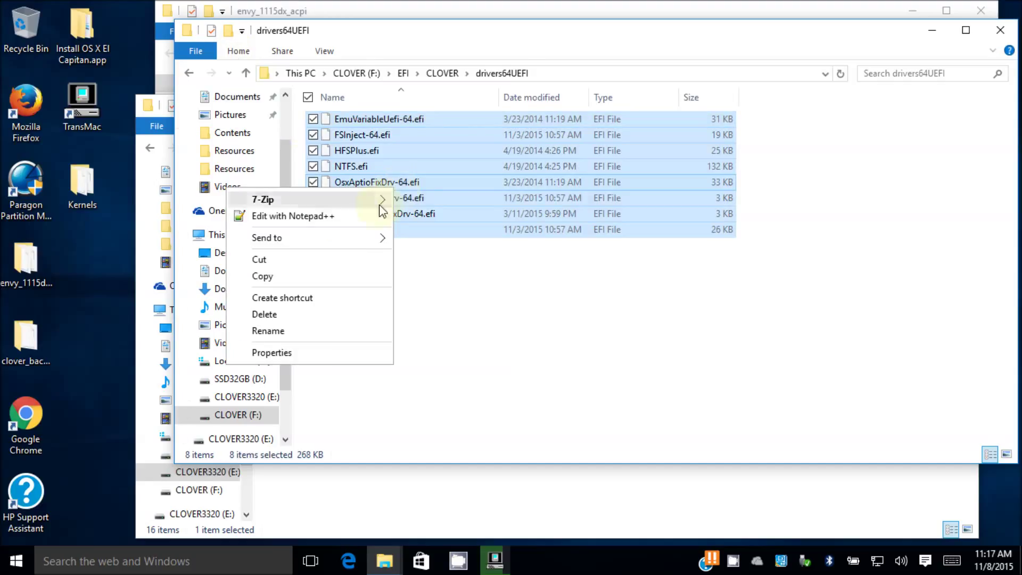
pyautogui.click(319, 279)
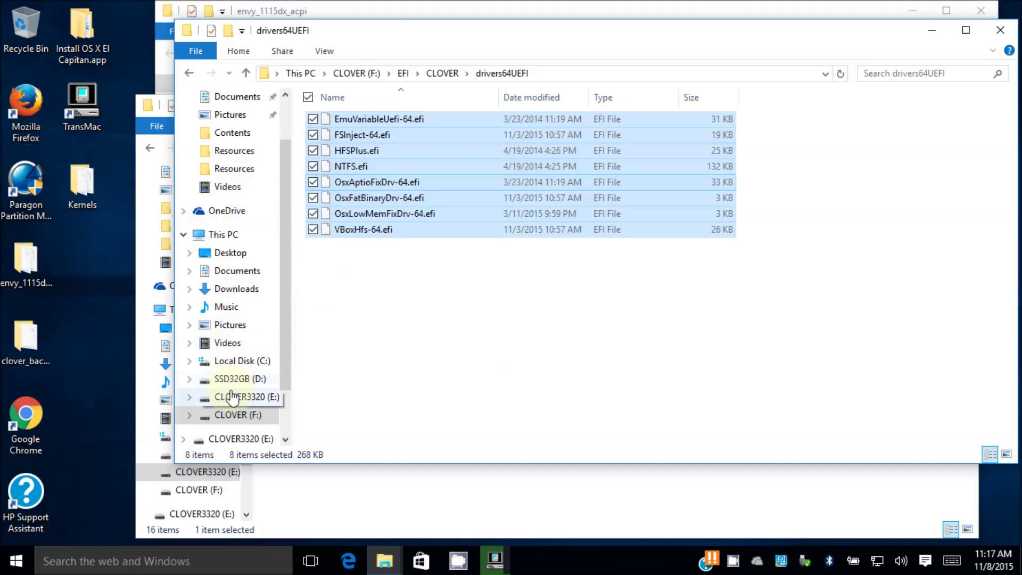
pyautogui.click(234, 397)
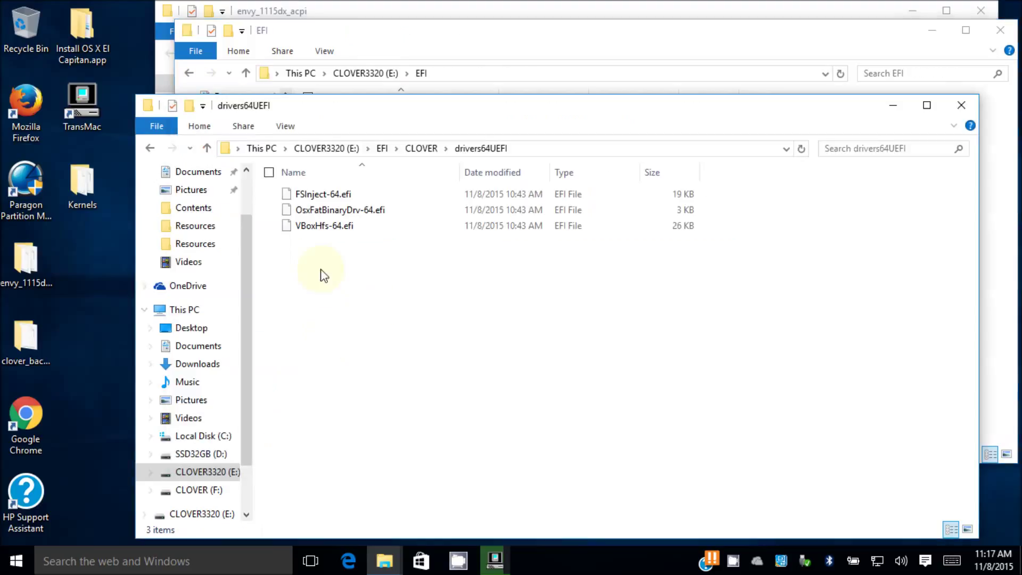
pyautogui.rightClick(340, 296)
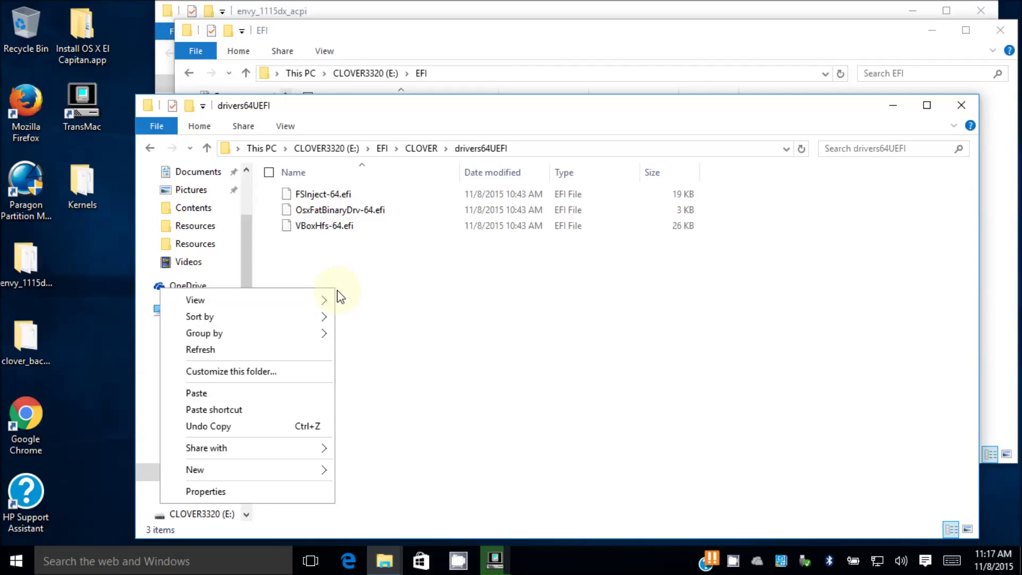
pyautogui.click(280, 402)
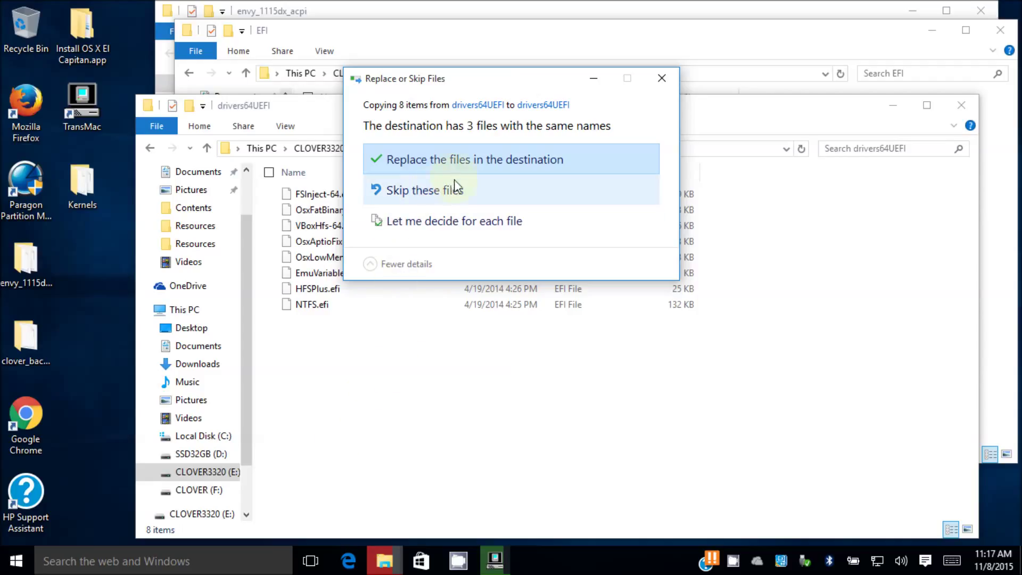
pyautogui.click(447, 195)
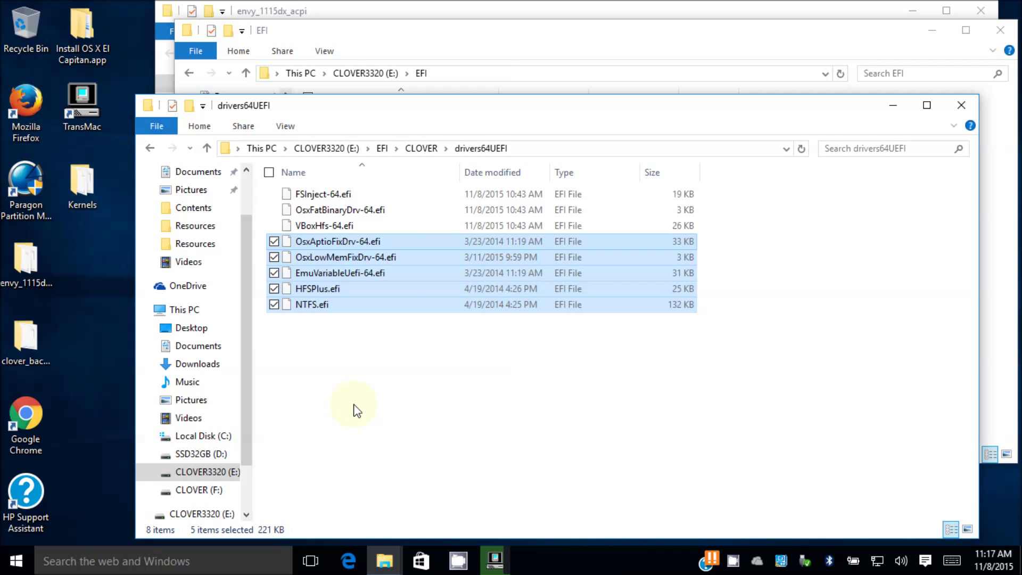
pyautogui.click(356, 410)
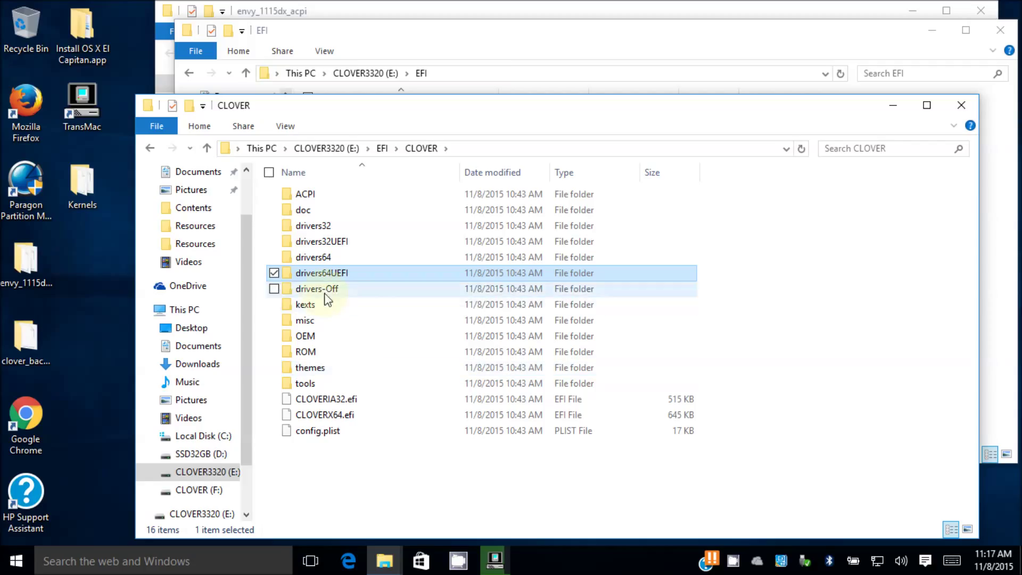
# Copy the 10.10 and 10.11 kext folders from CLOVER (F:) into the USB's kexts folder.
pyautogui.doubleClick(342, 308)
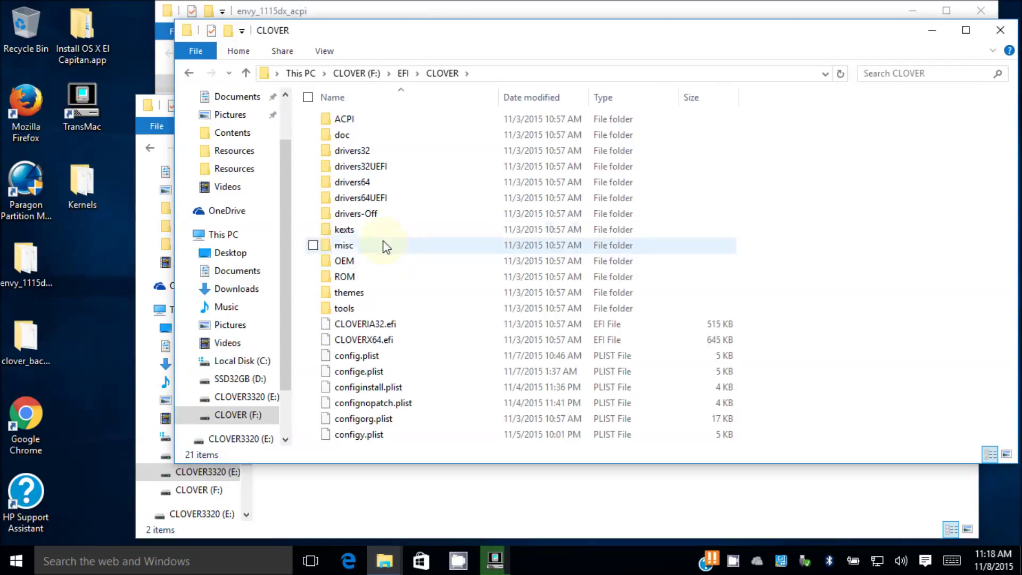
pyautogui.doubleClick(392, 231)
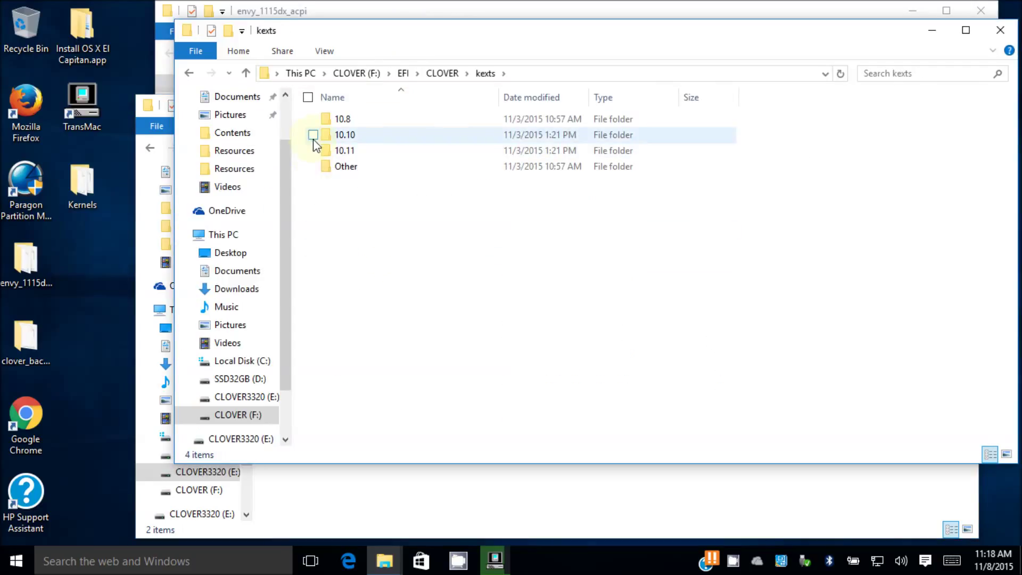
pyautogui.moveTo(313, 139); pyautogui.dragTo(313, 148)
pyautogui.hotkey('ctrl', 'z')
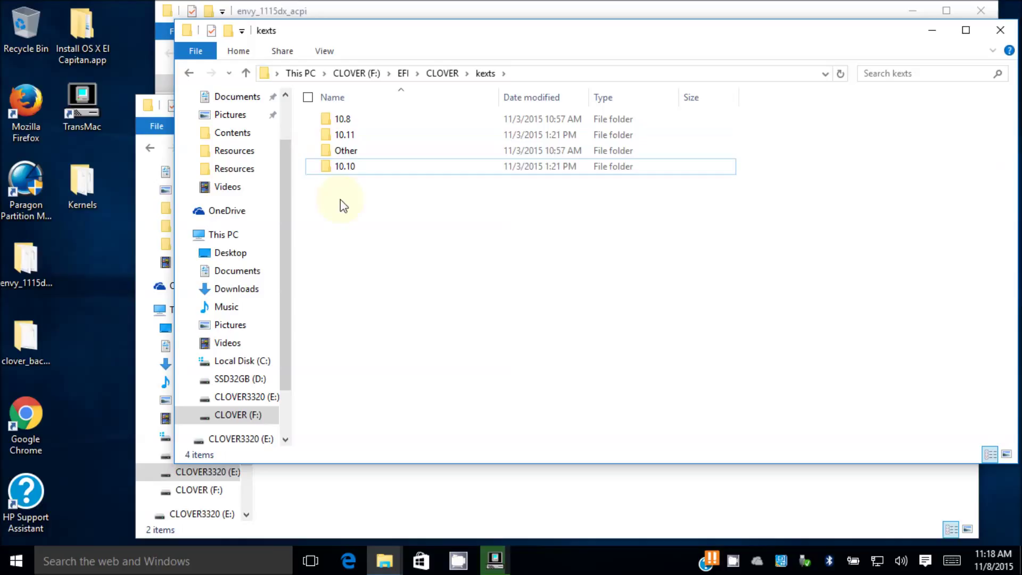
pyautogui.click(312, 167)
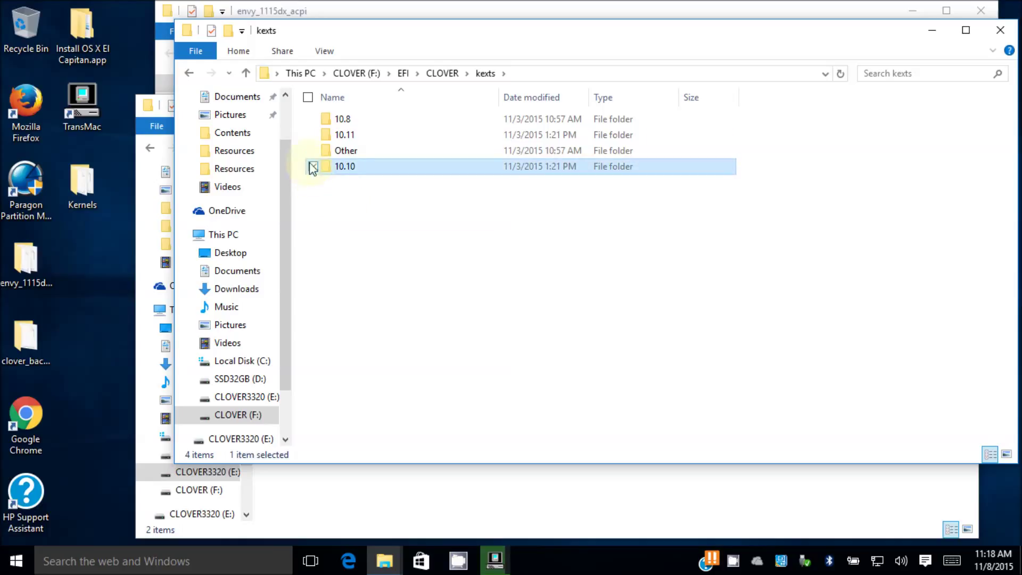
pyautogui.click(314, 138)
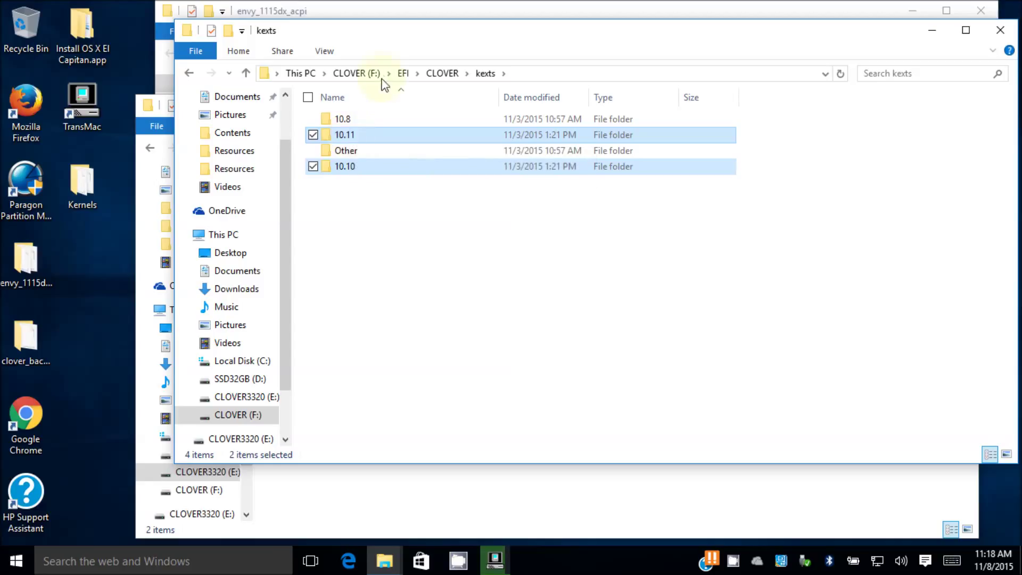
pyautogui.click(151, 205)
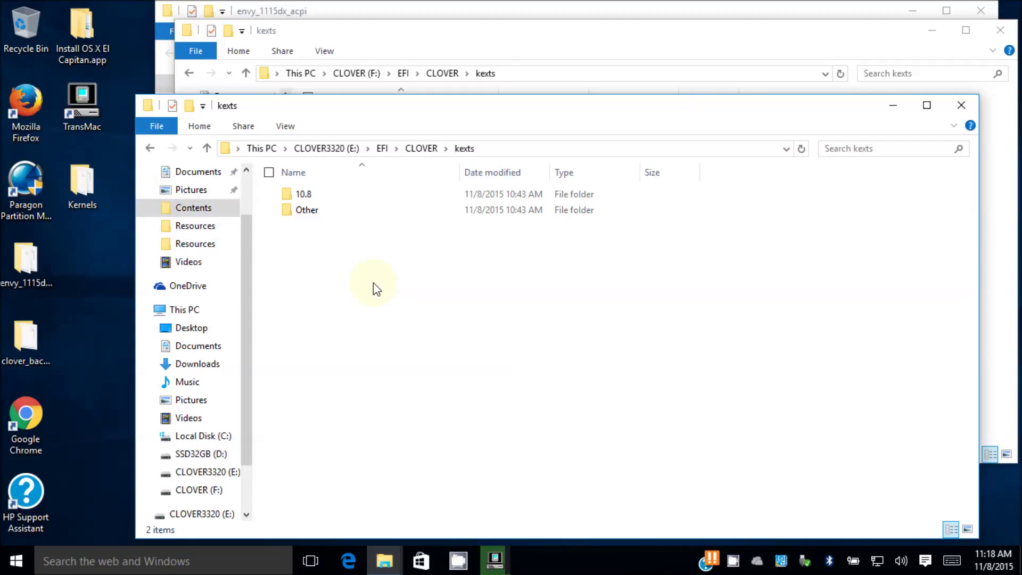
pyautogui.hotkey('ctrl', 'v')
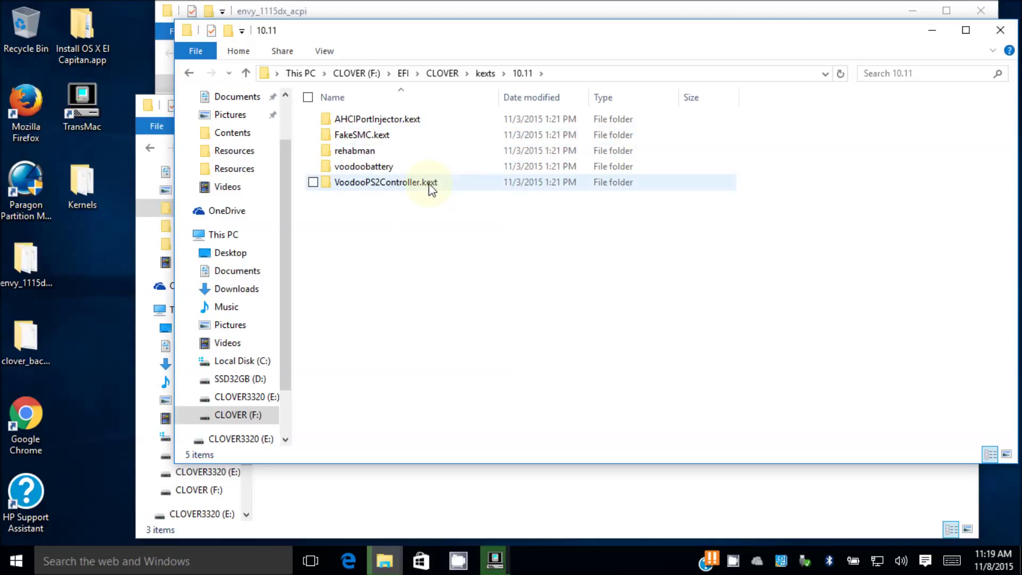
pyautogui.moveTo(431, 189)
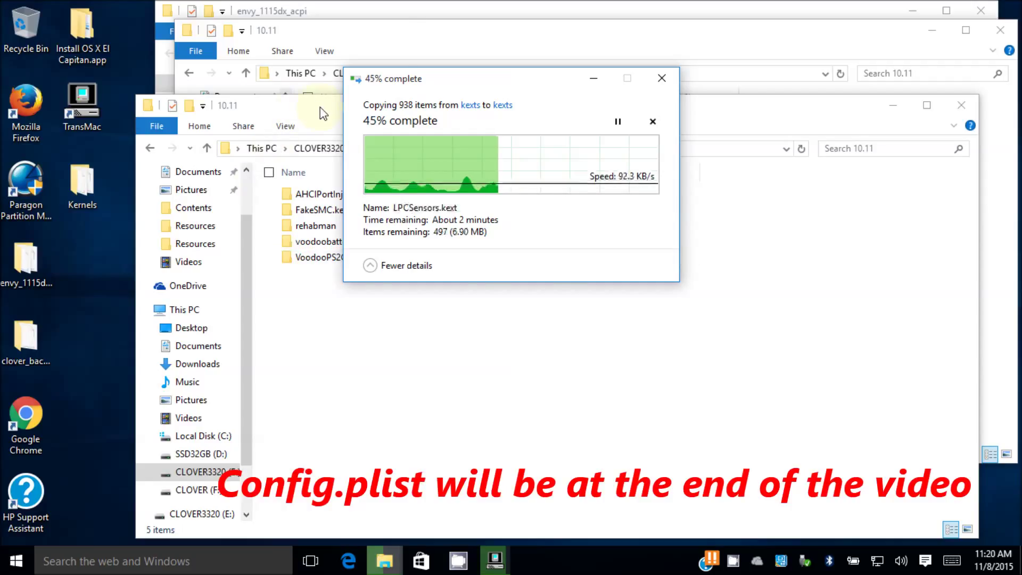
pyautogui.click(320, 107)
pyautogui.click(395, 38)
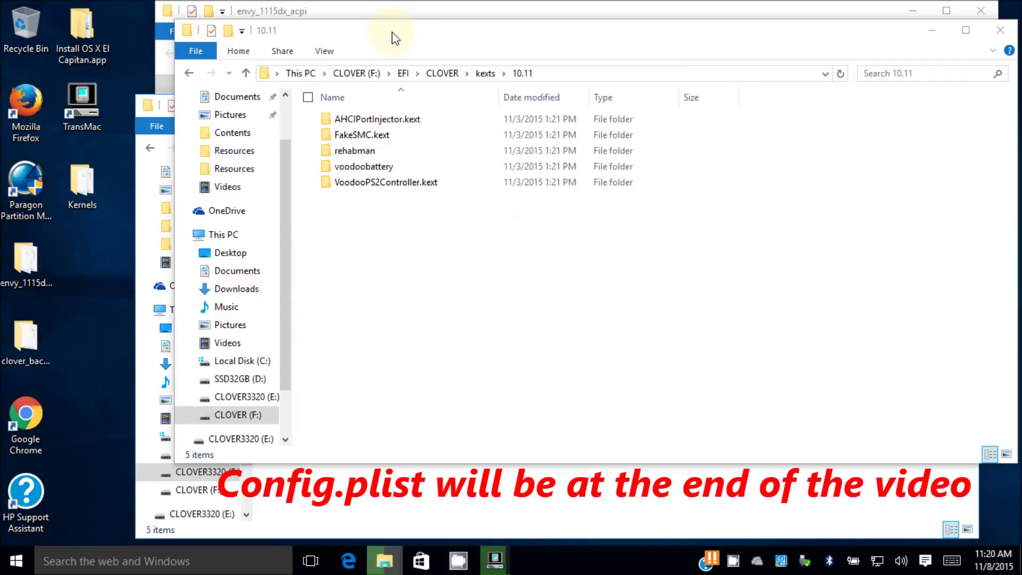
pyautogui.click(189, 75)
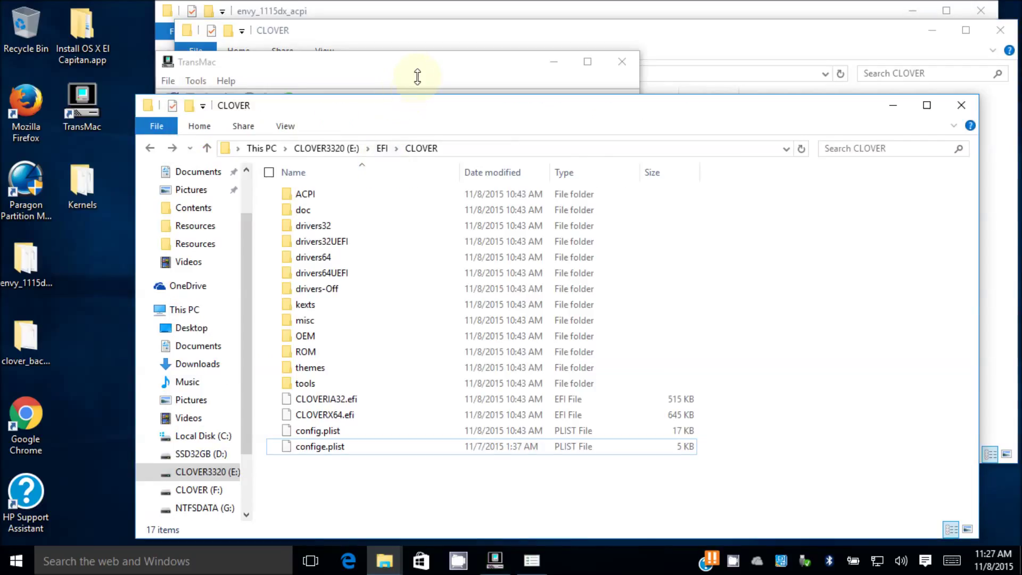
# Copy the desktop Kernels folder into System/Library on the OS X Base System volume.
pyautogui.click(419, 74)
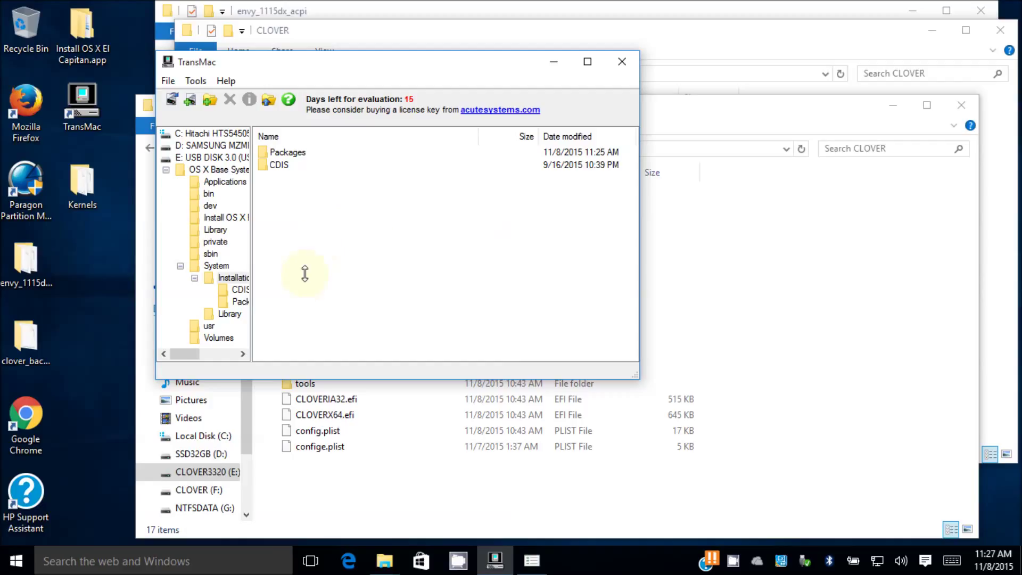
pyautogui.click(230, 314)
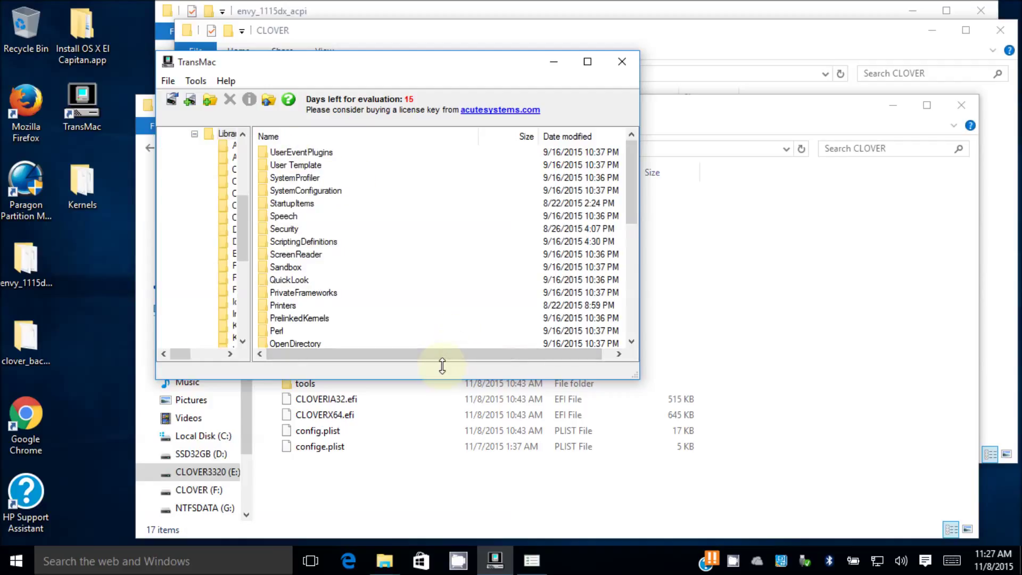
pyautogui.rightClick(485, 261)
pyautogui.click(498, 271)
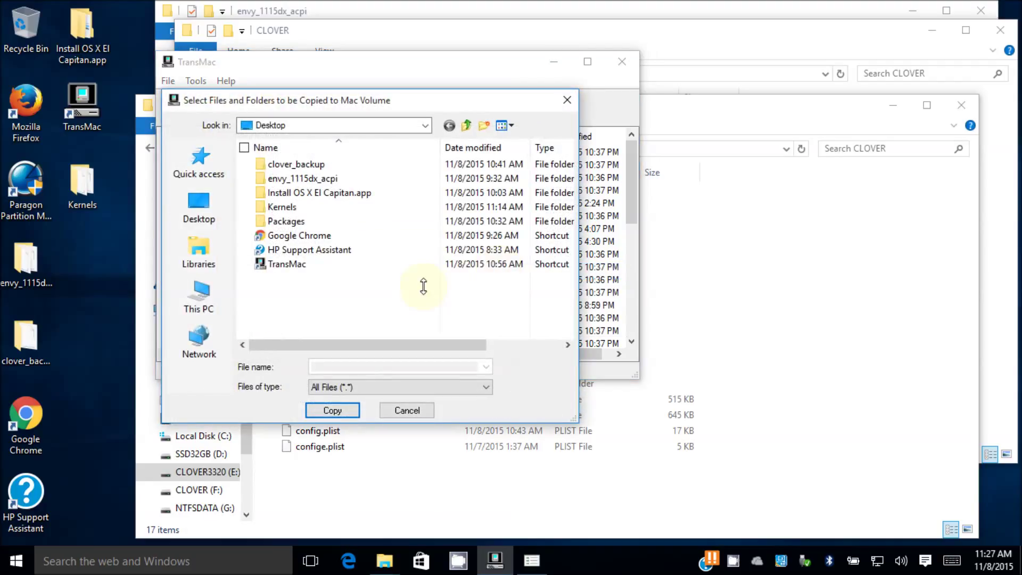
pyautogui.click(278, 207)
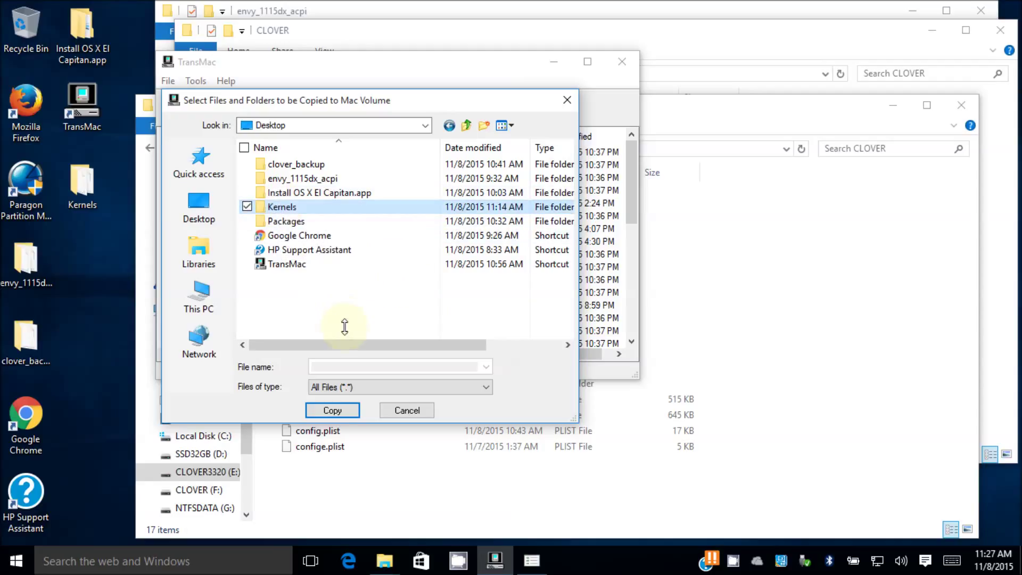
pyautogui.click(327, 410)
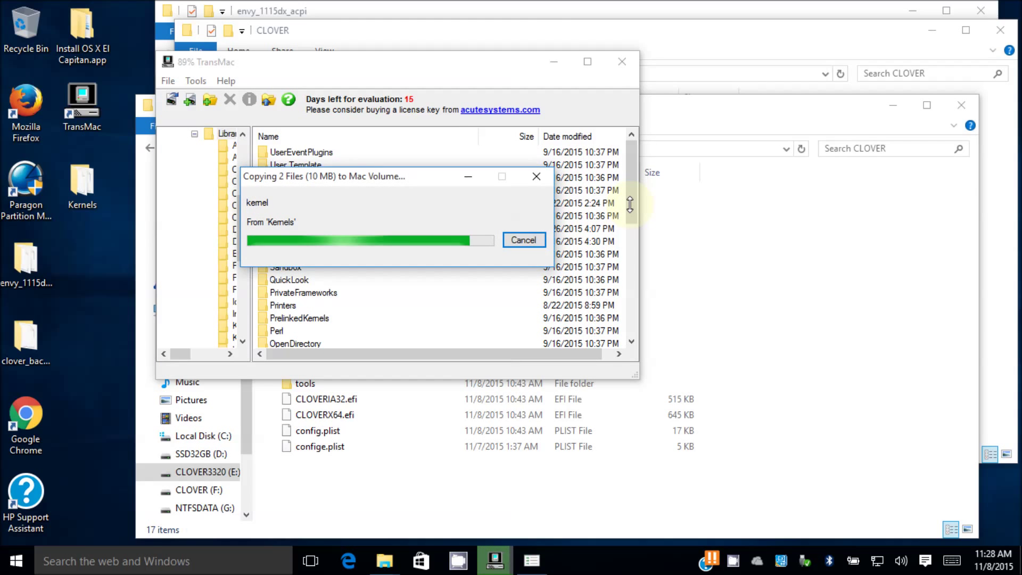
# Check that System/Library/Kernels now holds kernel, then return to the volume root.
pyautogui.moveTo(630, 205); pyautogui.dragTo(613, 218)
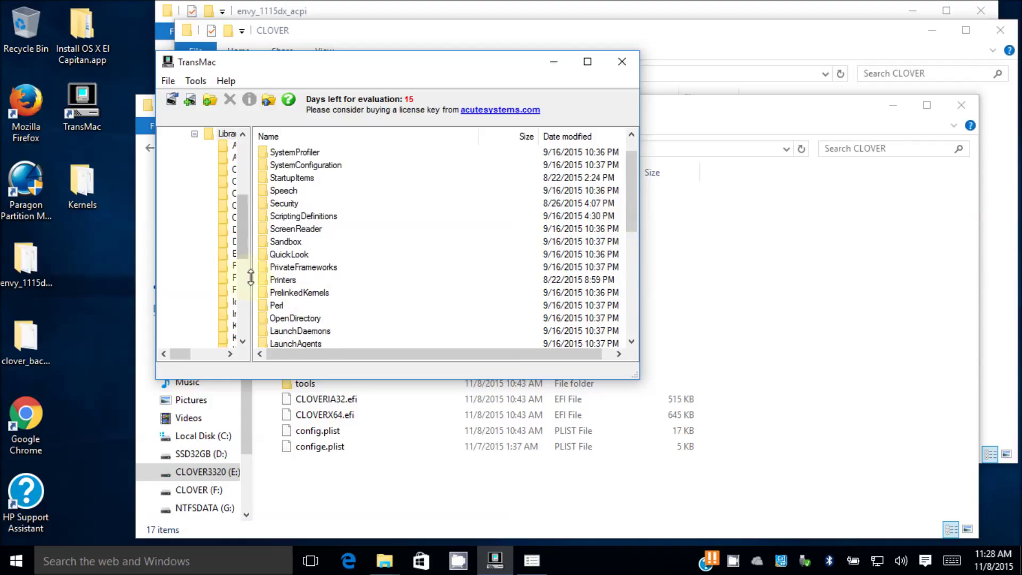
pyautogui.moveTo(251, 277); pyautogui.dragTo(308, 198)
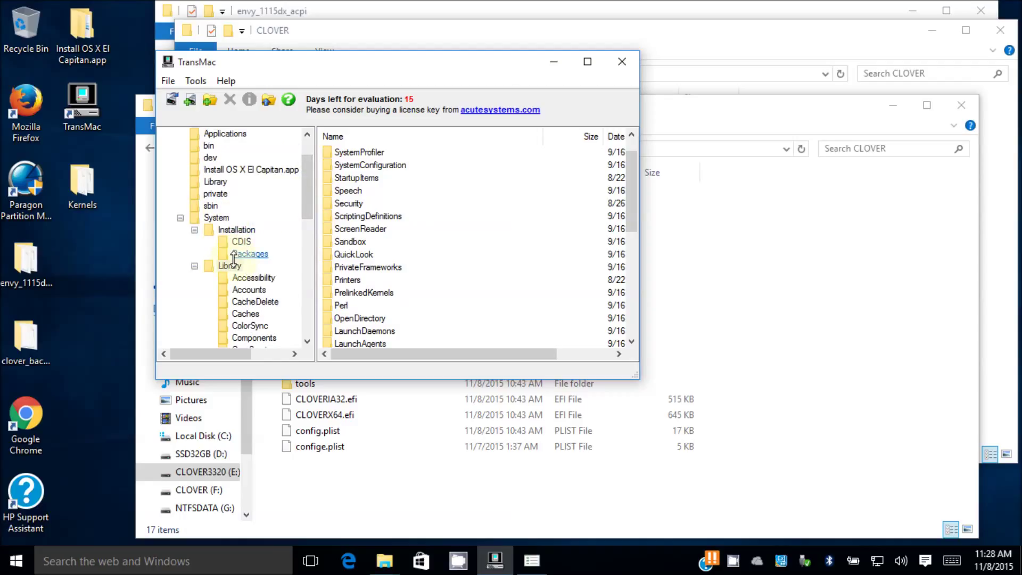
pyautogui.click(250, 254)
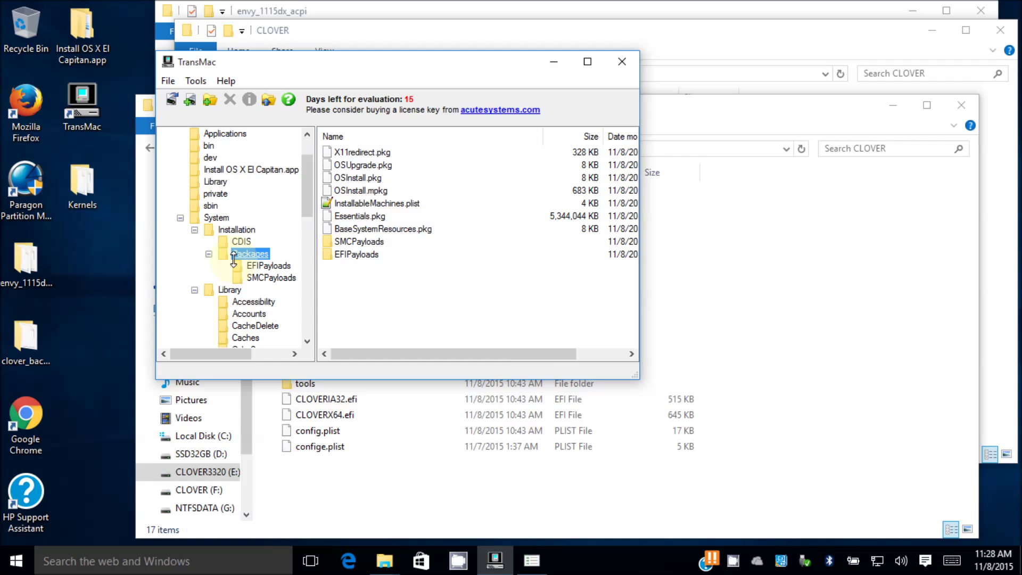
pyautogui.click(229, 290)
pyautogui.doubleClick(350, 302)
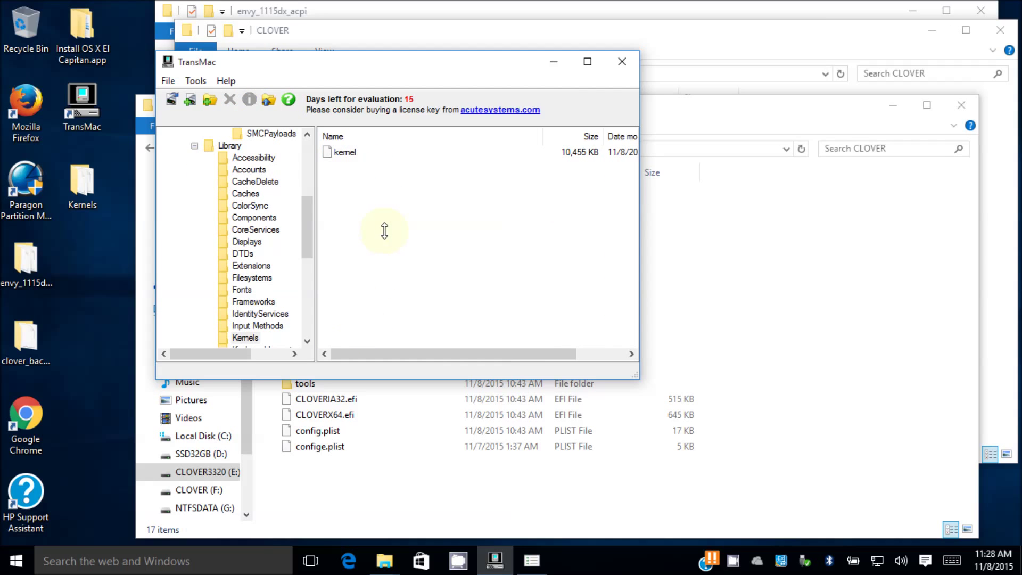
pyautogui.scroll(5, 261, 171)
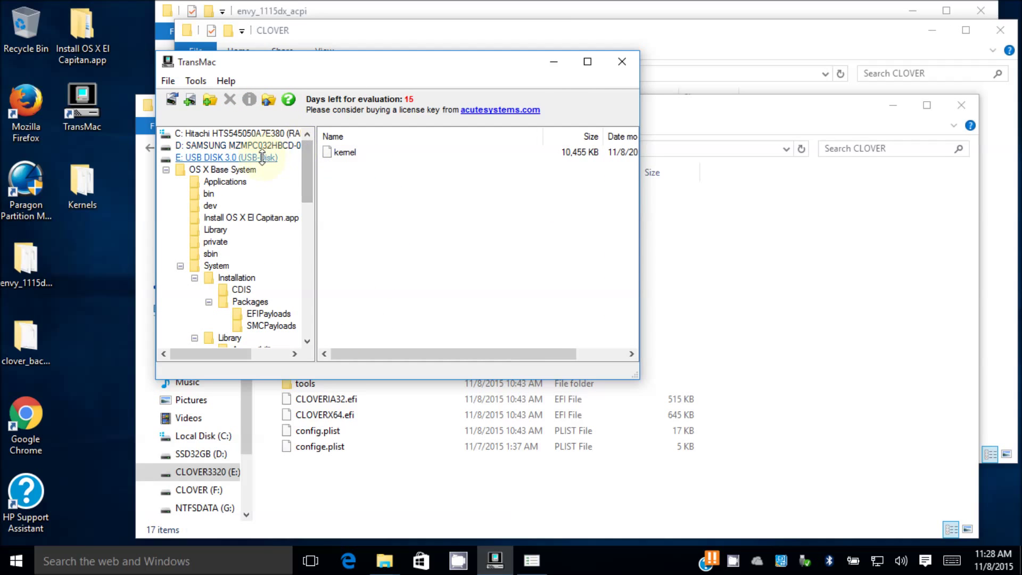
pyautogui.click(228, 170)
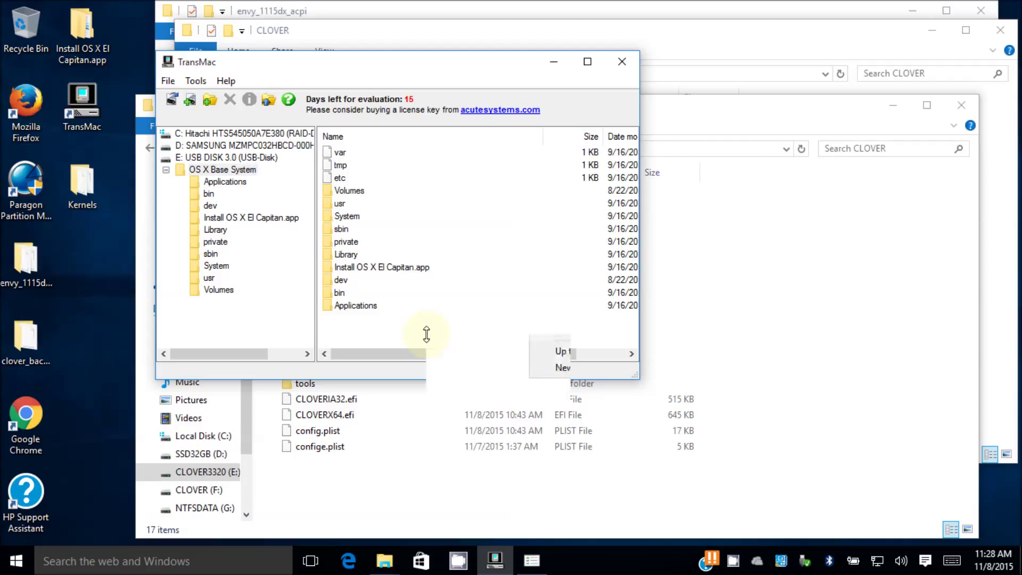
# In Copy to Mac Volume, browse into the El Capitan installer's 5 > OS X Install ESD folder.
pyautogui.rightClick(431, 339)
pyautogui.click(434, 343)
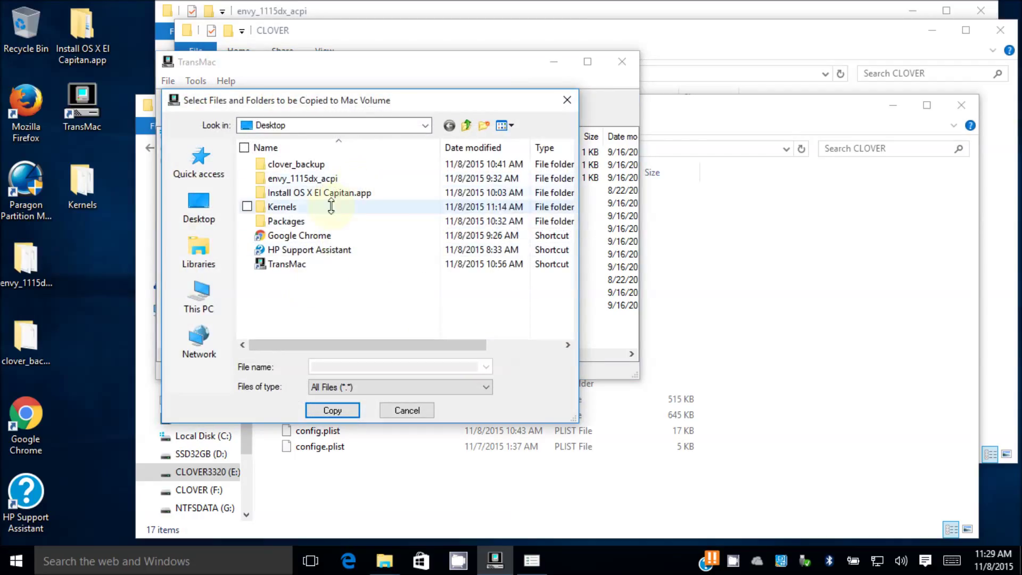
pyautogui.doubleClick(344, 194)
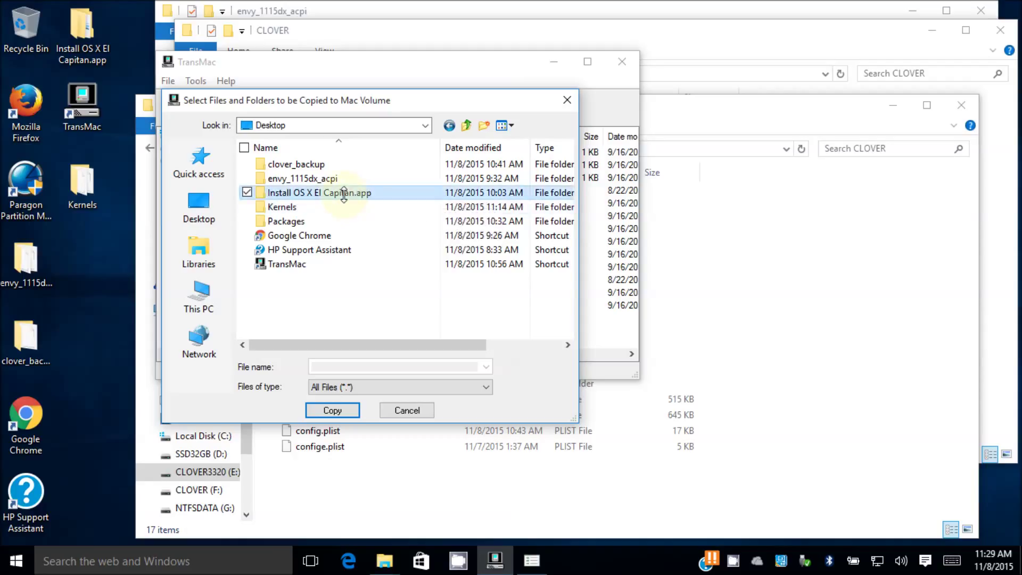
pyautogui.doubleClick(293, 166)
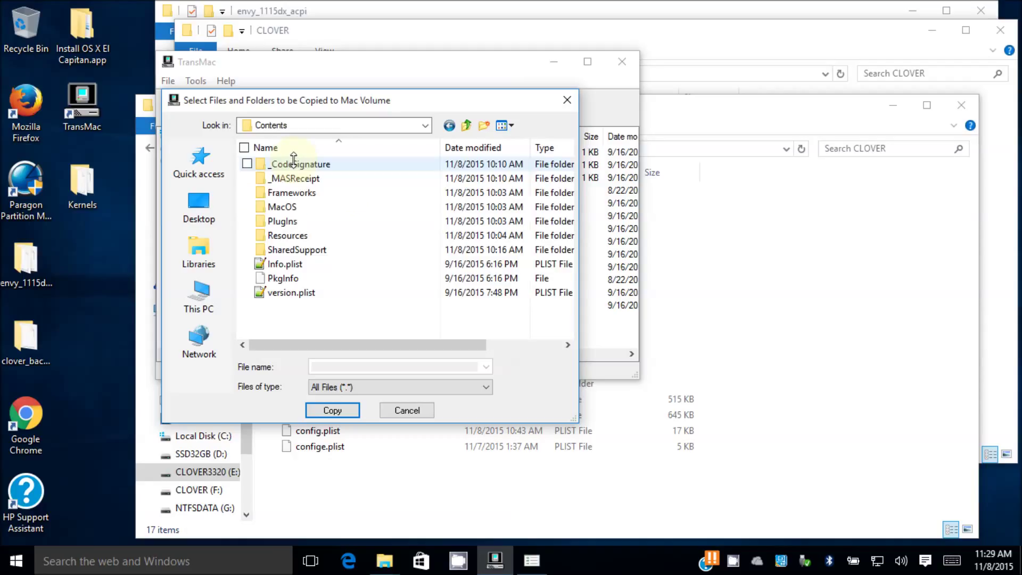
pyautogui.doubleClick(292, 250)
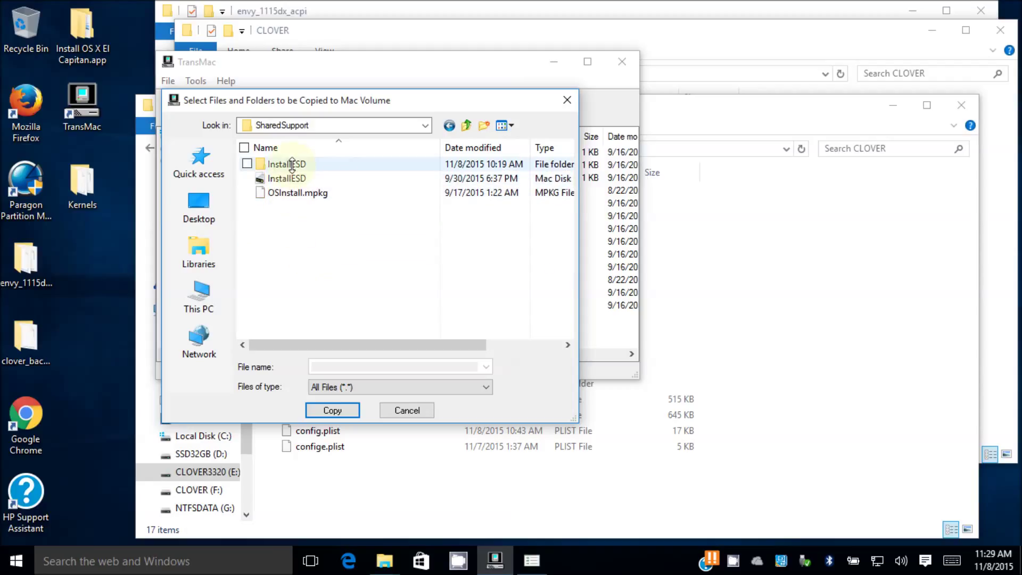
pyautogui.doubleClick(293, 165)
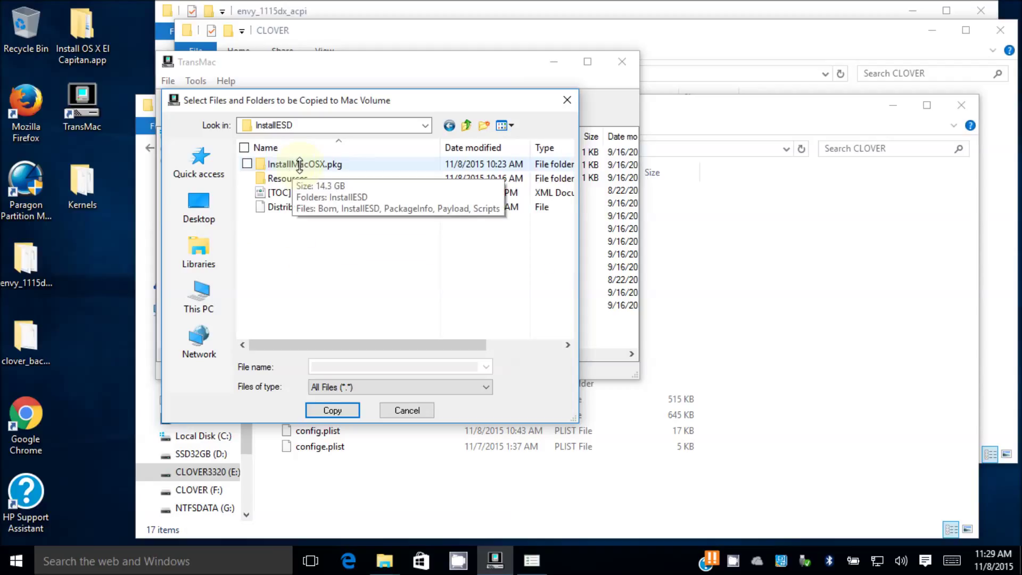
pyautogui.doubleClick(294, 165)
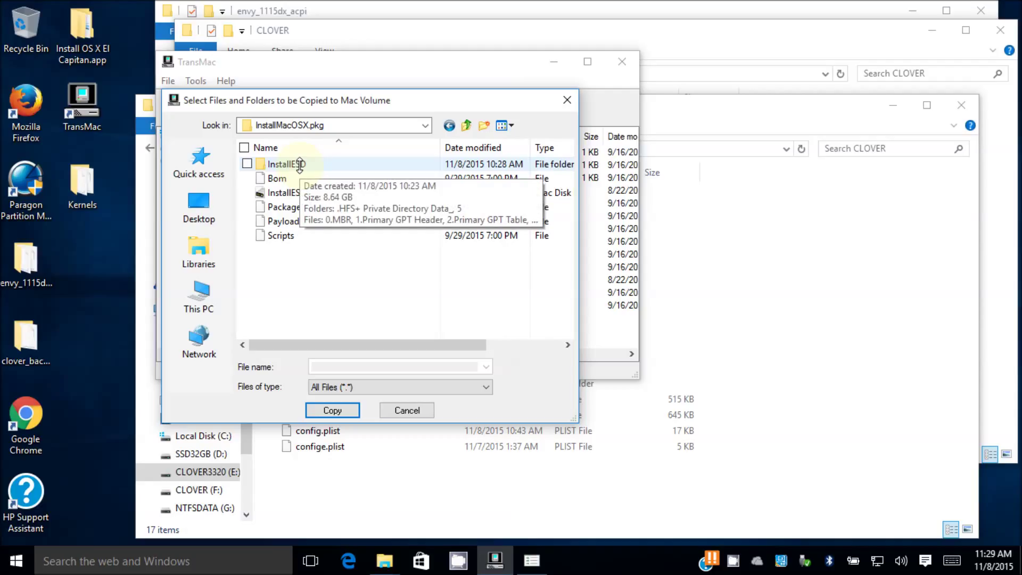
pyautogui.doubleClick(300, 165)
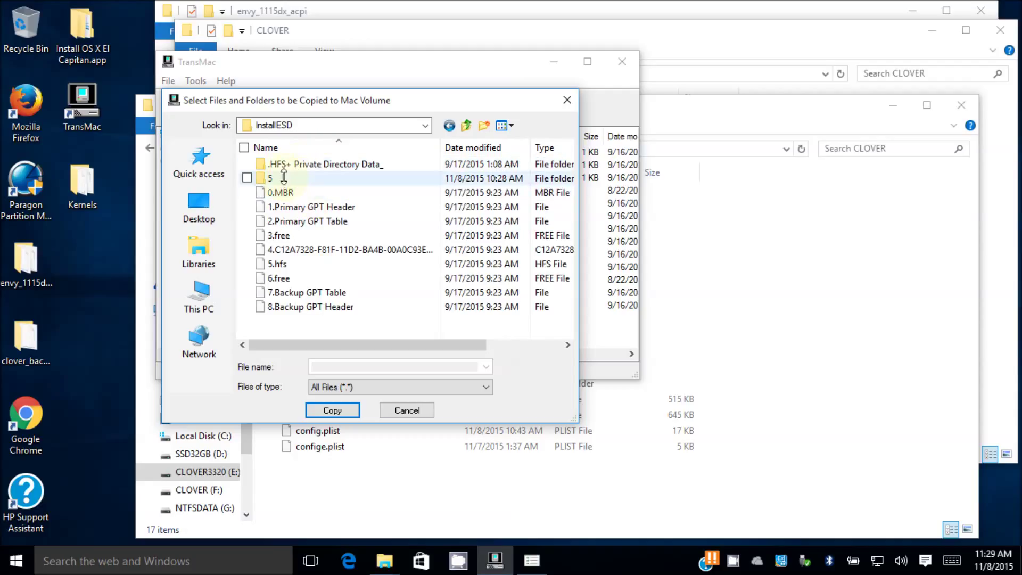
pyautogui.doubleClick(291, 178)
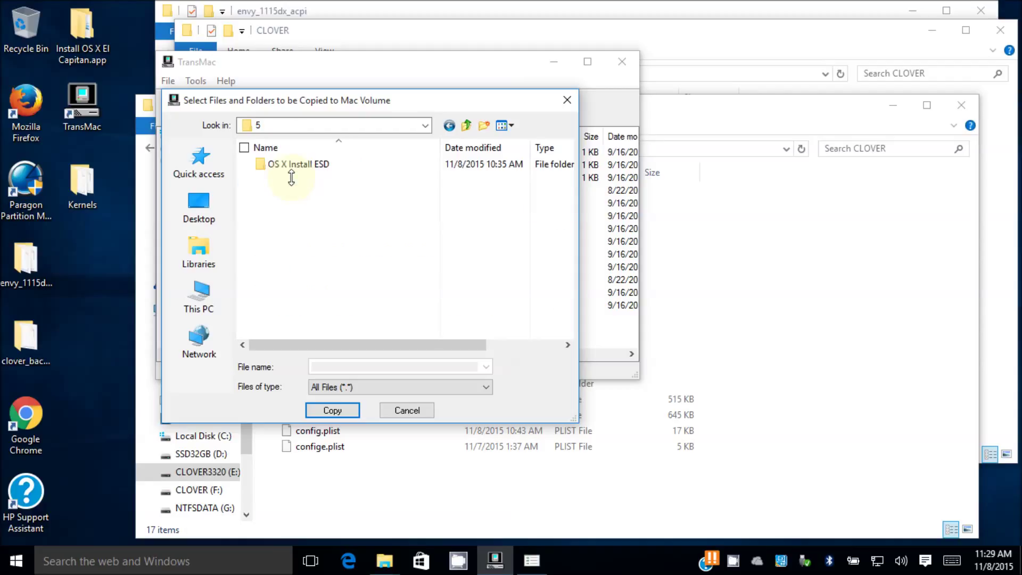
pyautogui.doubleClick(309, 166)
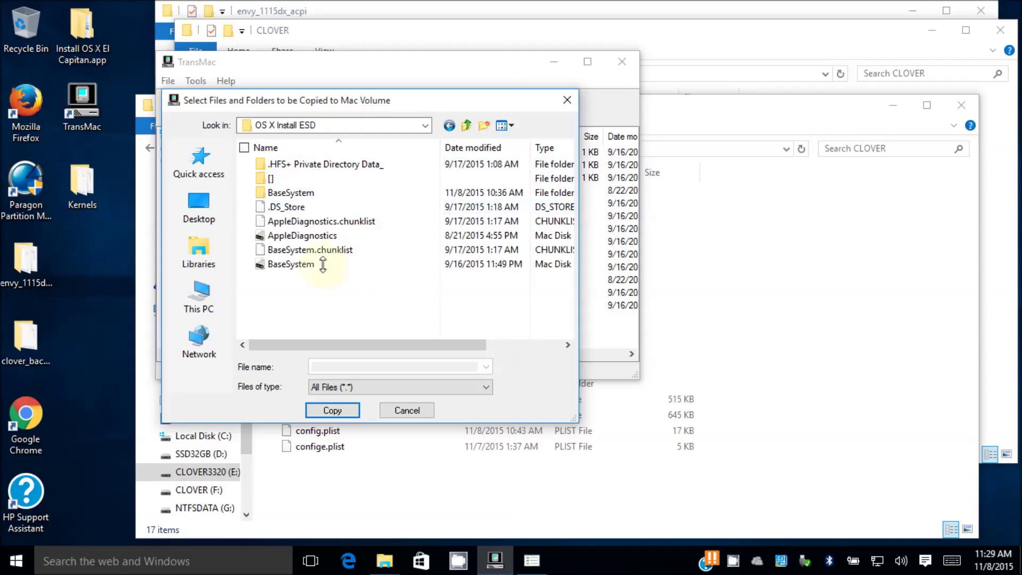
# Copy AppleDiagnostics, BaseSystem and their chunklist files onto the Mac volume.
pyautogui.click(345, 220)
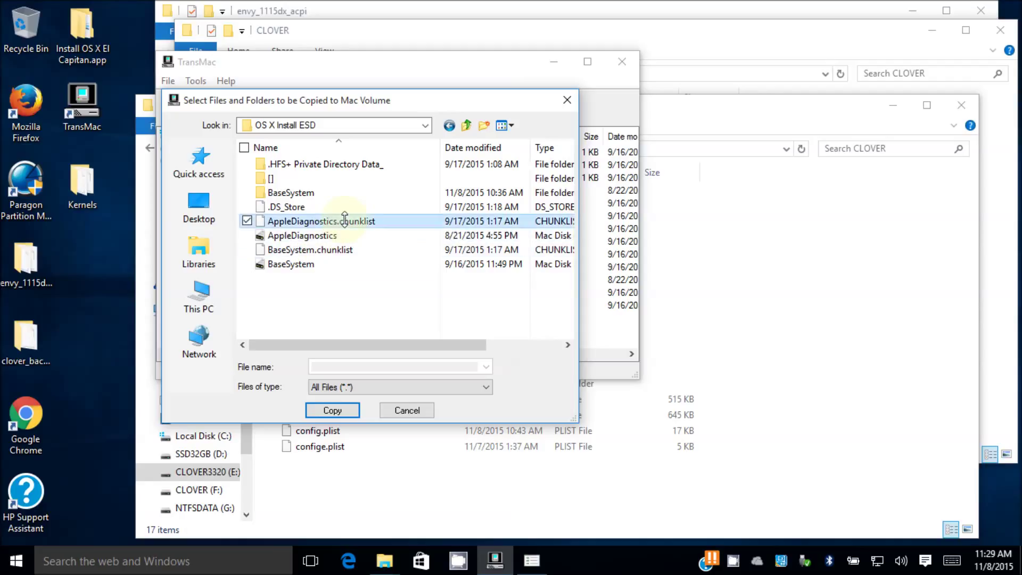
pyautogui.click(246, 235)
pyautogui.click(247, 249)
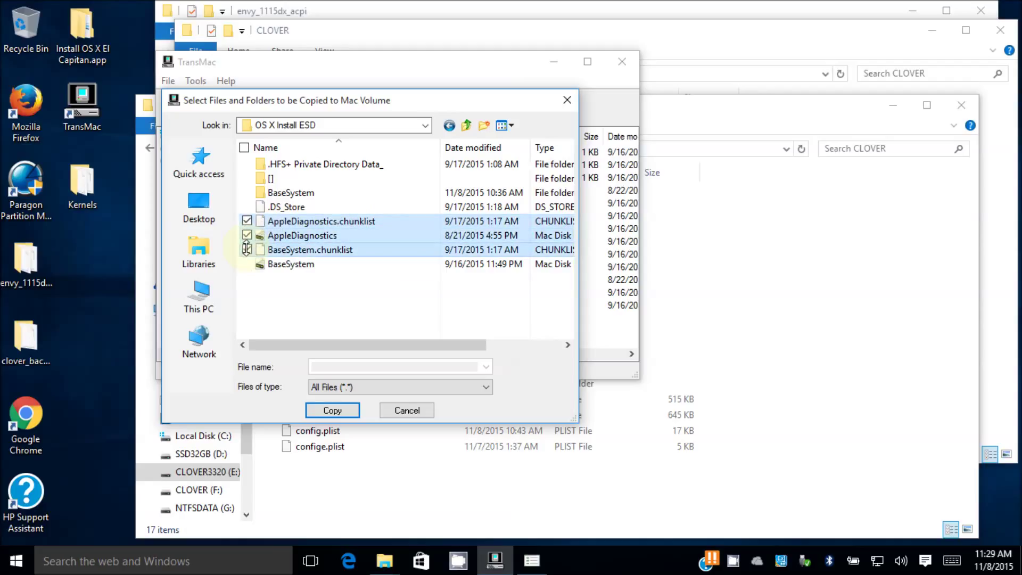
pyautogui.click(247, 263)
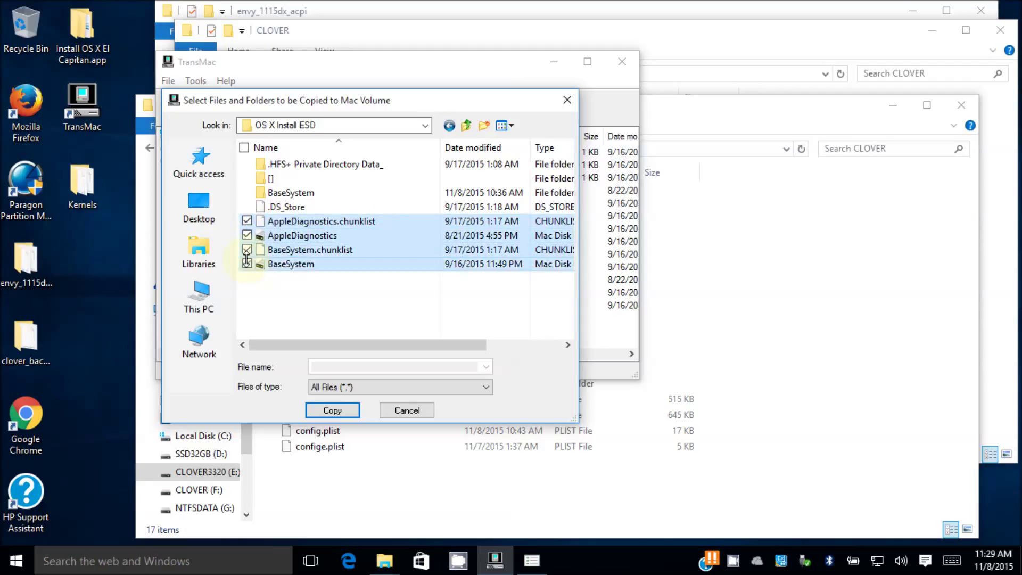
pyautogui.click(332, 410)
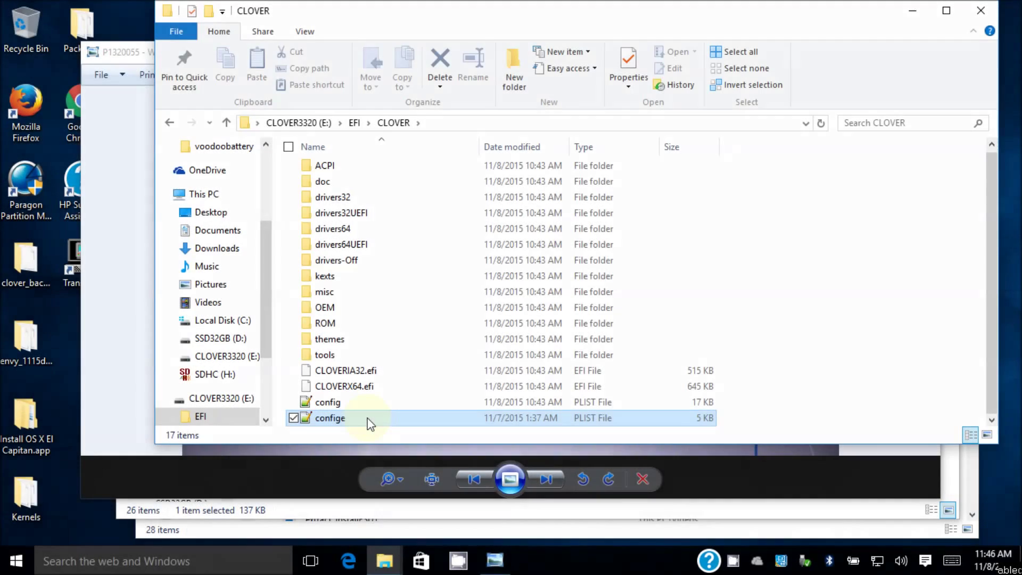
# Open confige.plist in Notepad++ and rename its DSDT entry to DSDT.aml.
pyautogui.click(367, 420)
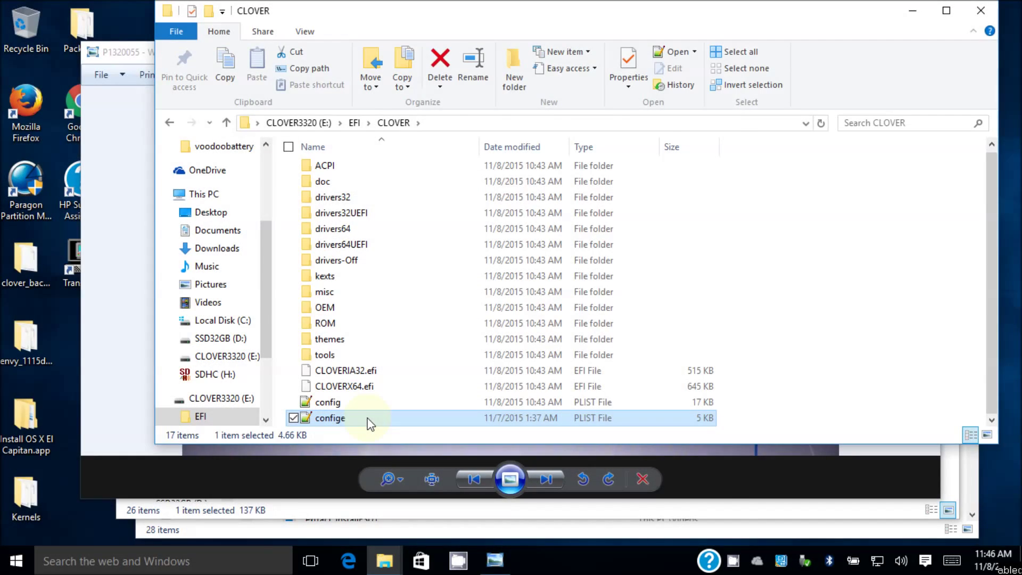
pyautogui.doubleClick(370, 421)
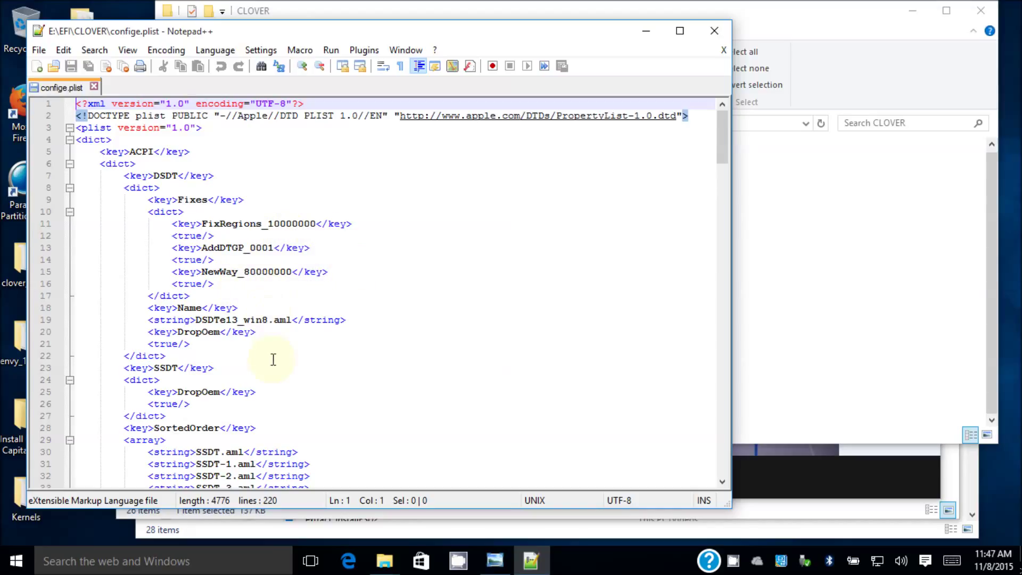
pyautogui.click(269, 320)
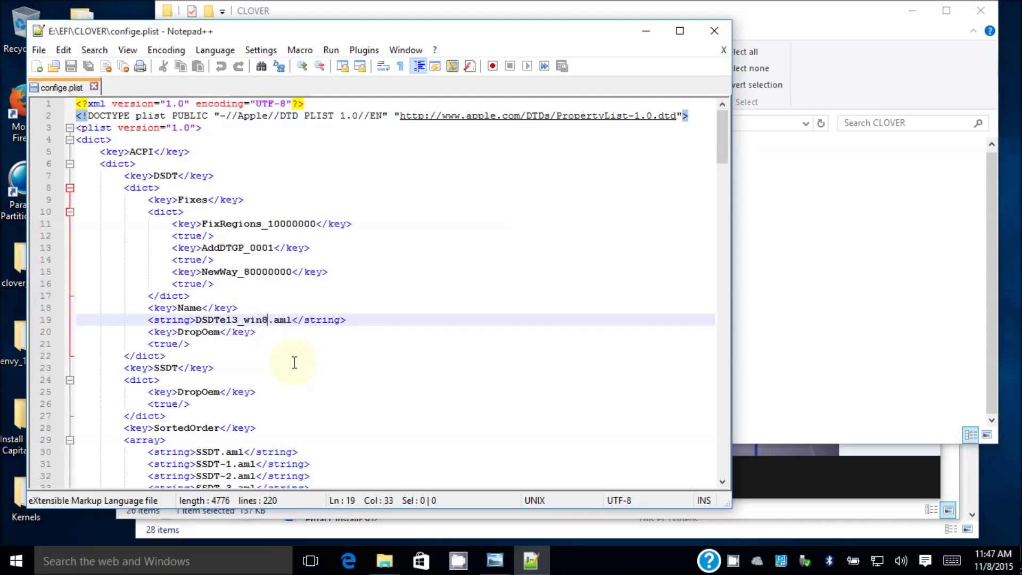
pyautogui.press('BackSpace')
pyautogui.press('BackSpace')
pyautogui.press('BackSpace')
pyautogui.press('BackSpace')
pyautogui.press('BackSpace')
pyautogui.press('BackSpace')
pyautogui.press('BackSpace')
pyautogui.press('BackSpace')
pyautogui.press('BackSpace')
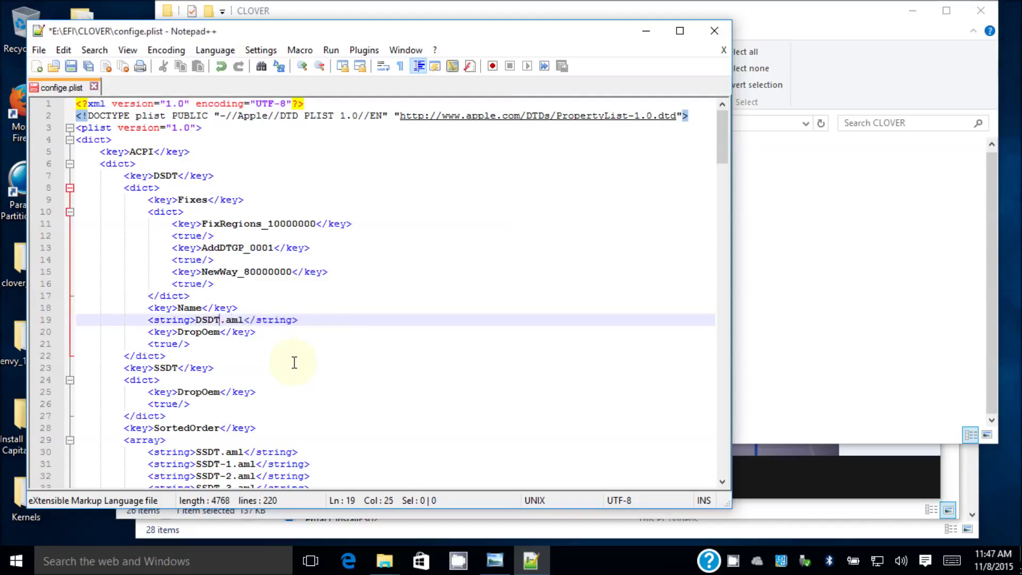
pyautogui.write('T')
# Delete the SSDT.aml line from the SortedOrder array, leaving SSDT-1.aml through SSDT-4.aml.
pyautogui.scroll(-5, 279, 391)
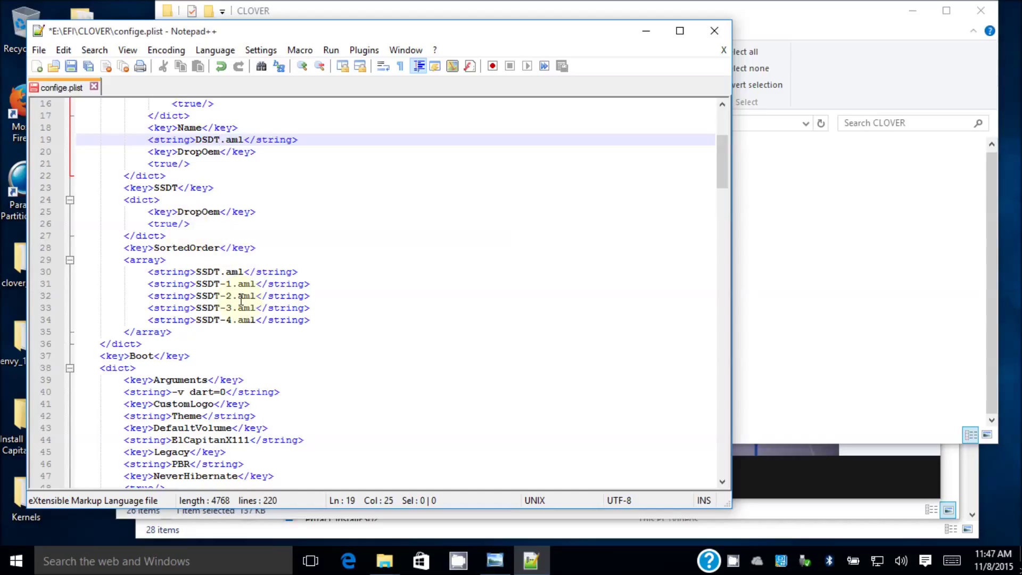
pyautogui.click(250, 272)
pyautogui.press('Home')
pyautogui.hotkey('shift', 'Down')
pyautogui.press('Delete')
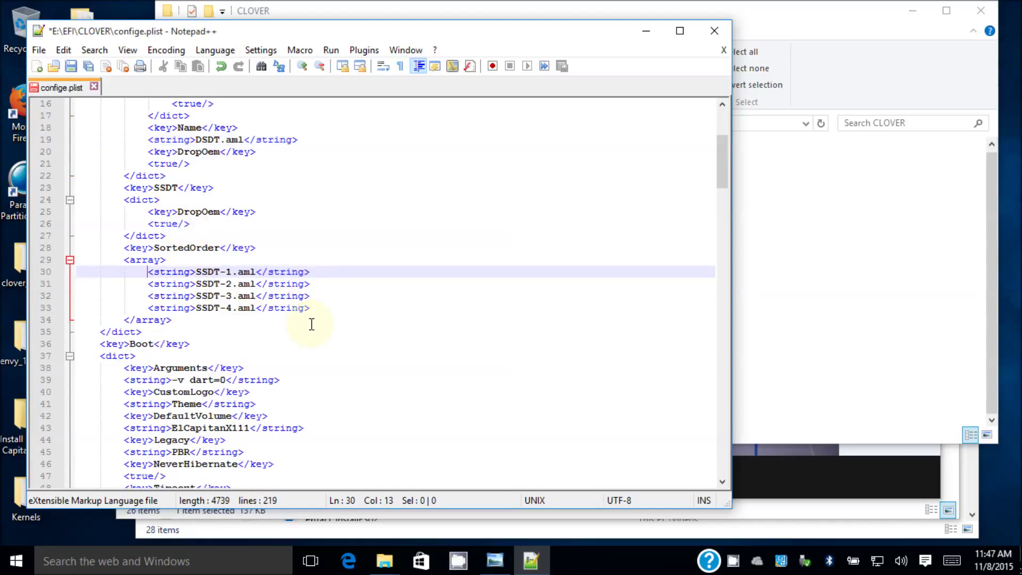
pyautogui.scroll(-4, 311, 324)
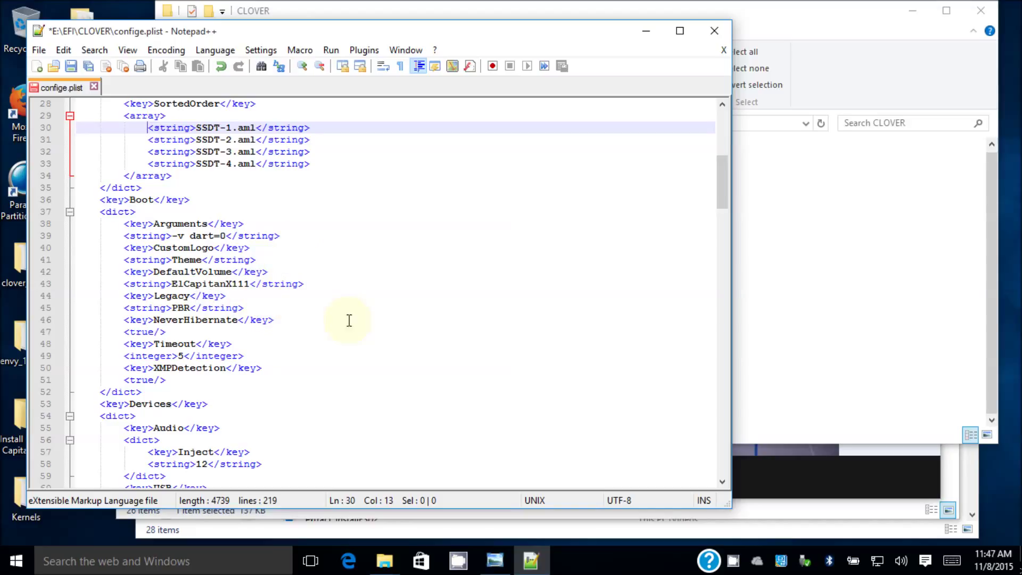
pyautogui.scroll(-5, 332, 318)
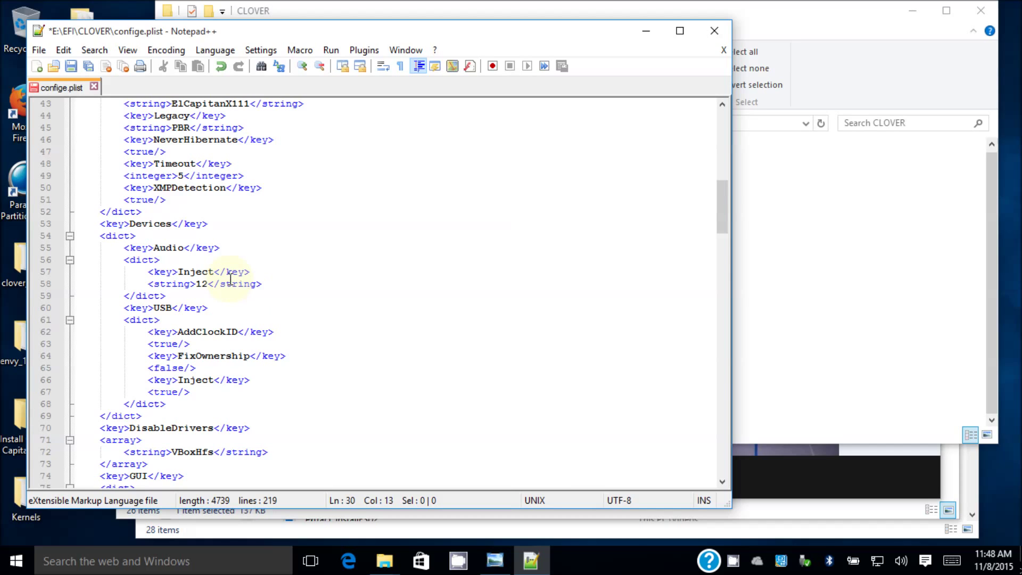
pyautogui.scroll(-5, 237, 282)
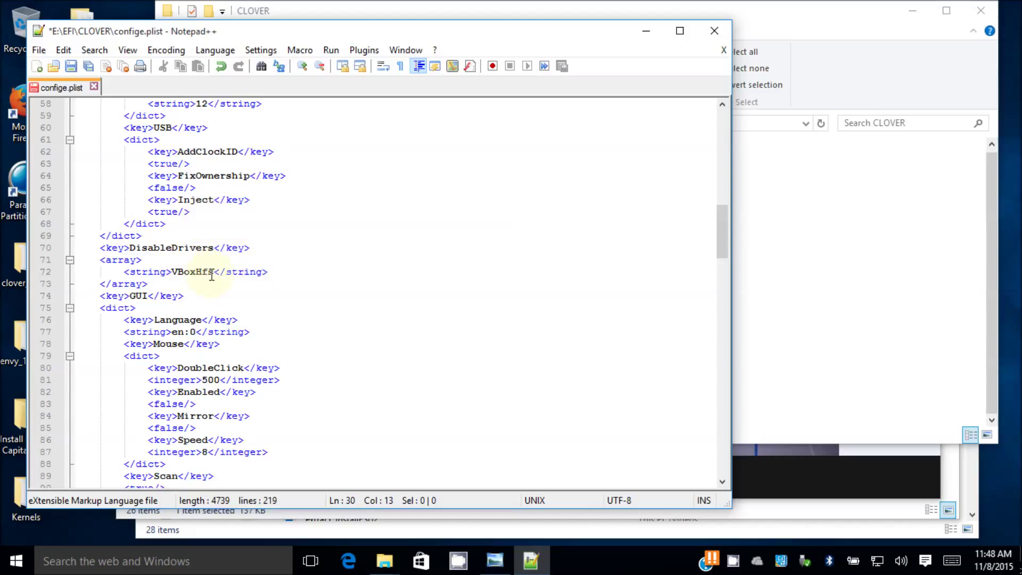
pyautogui.scroll(-2, 241, 283)
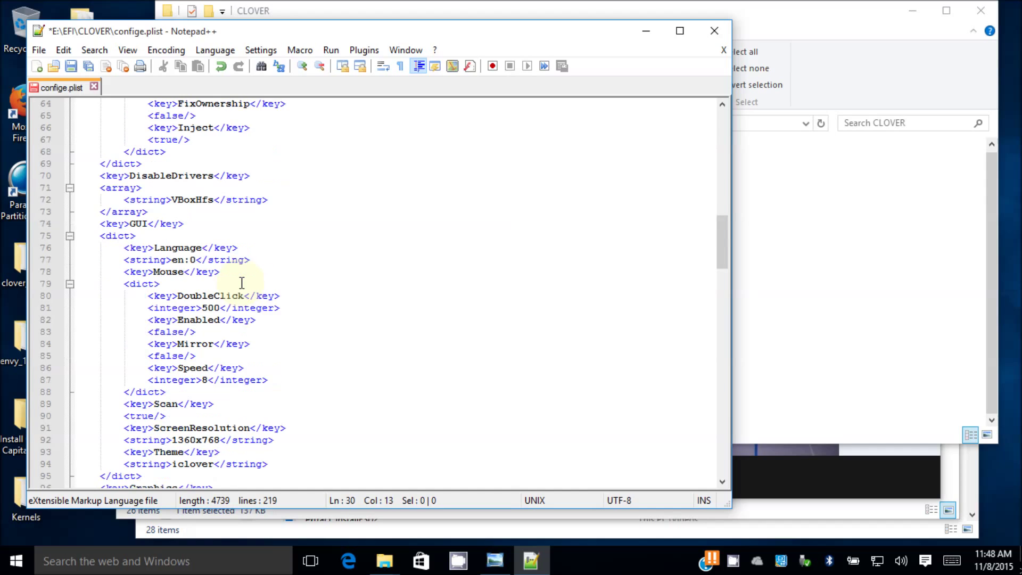
pyautogui.scroll(-3, 242, 284)
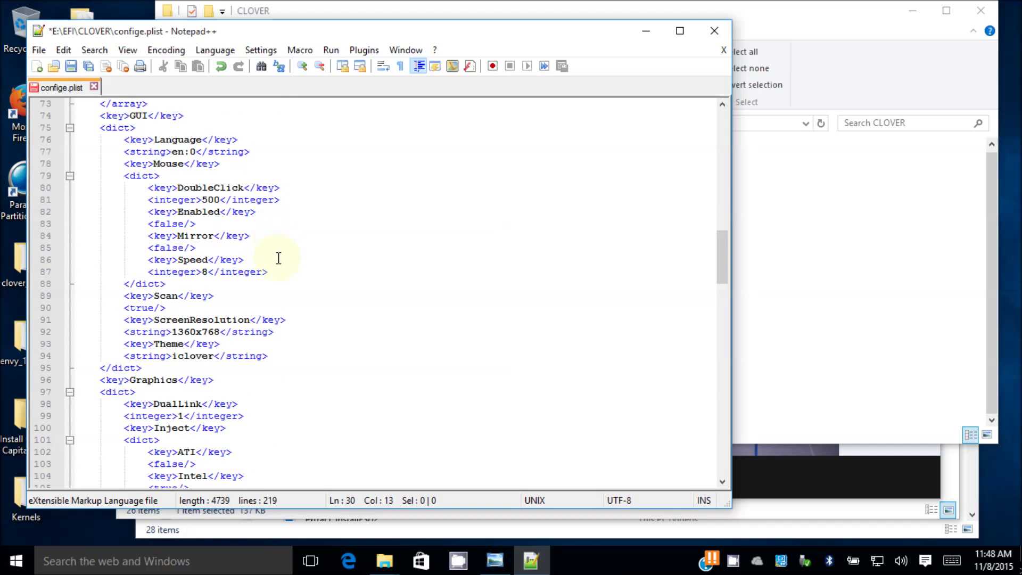
pyautogui.scroll(-2, 279, 291)
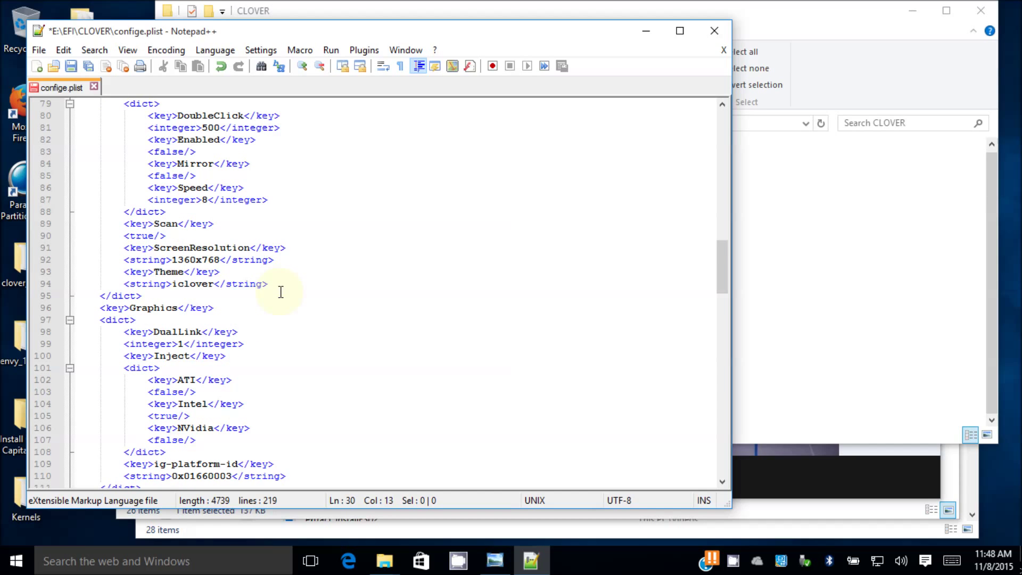
pyautogui.scroll(-3, 281, 292)
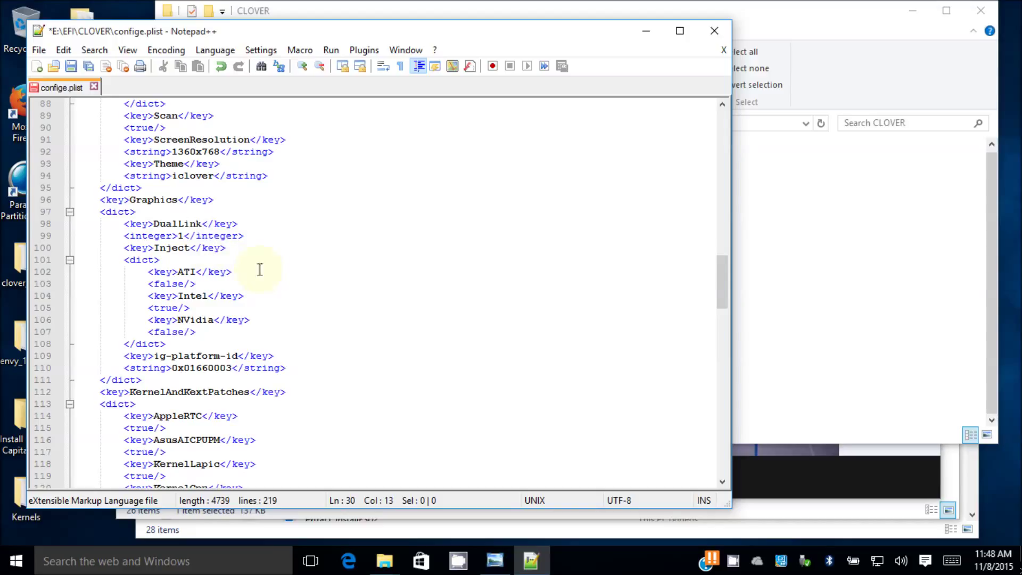
pyautogui.moveTo(149, 296); pyautogui.dragTo(193, 305)
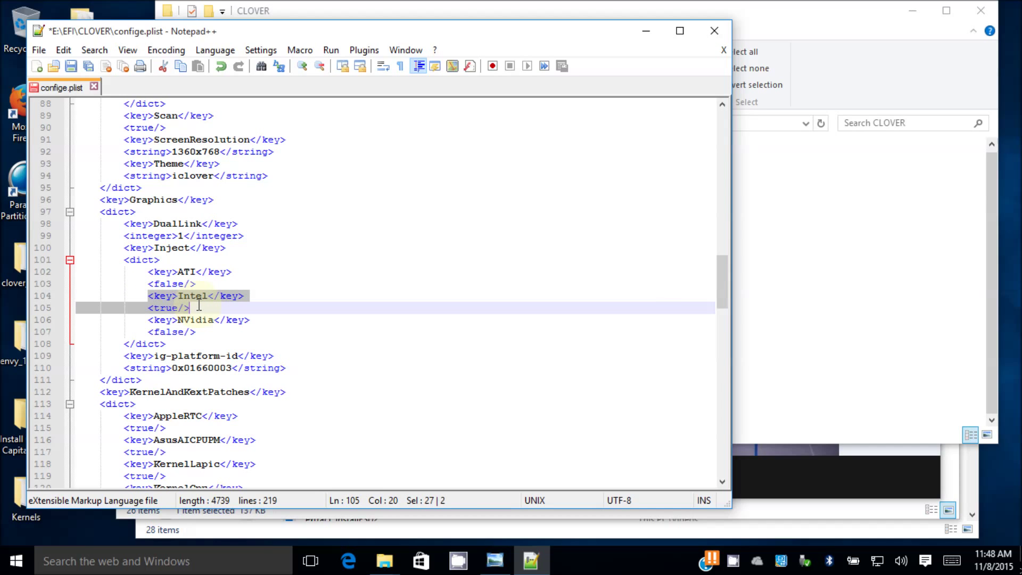
pyautogui.scroll(-5, 333, 300)
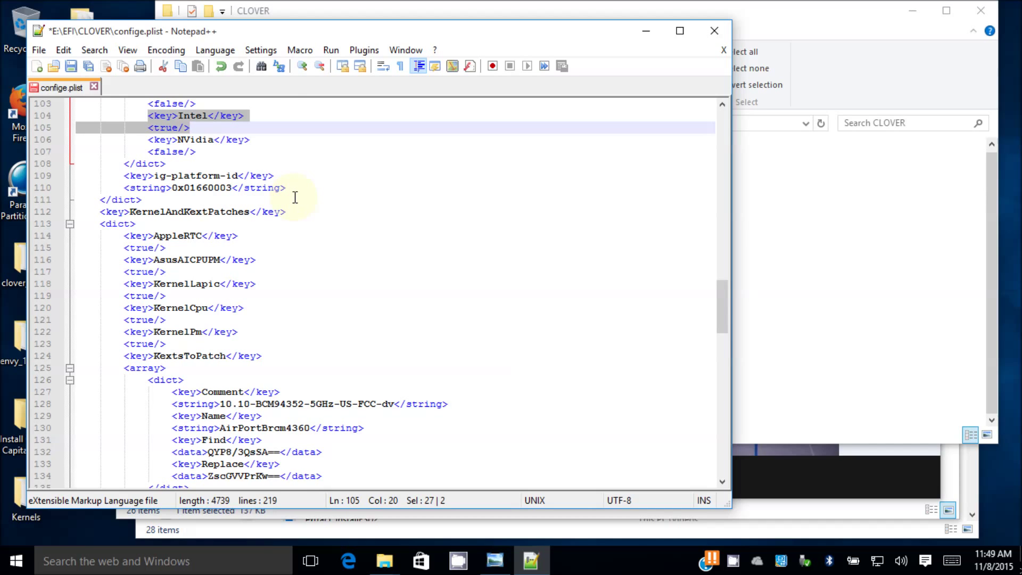
pyautogui.scroll(-3, 325, 233)
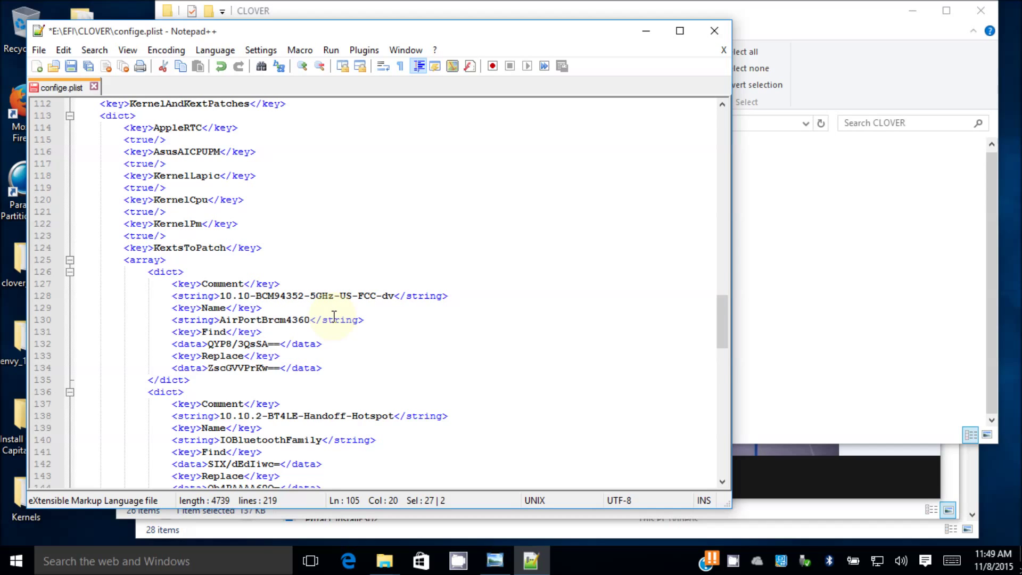
pyautogui.scroll(-5, 333, 316)
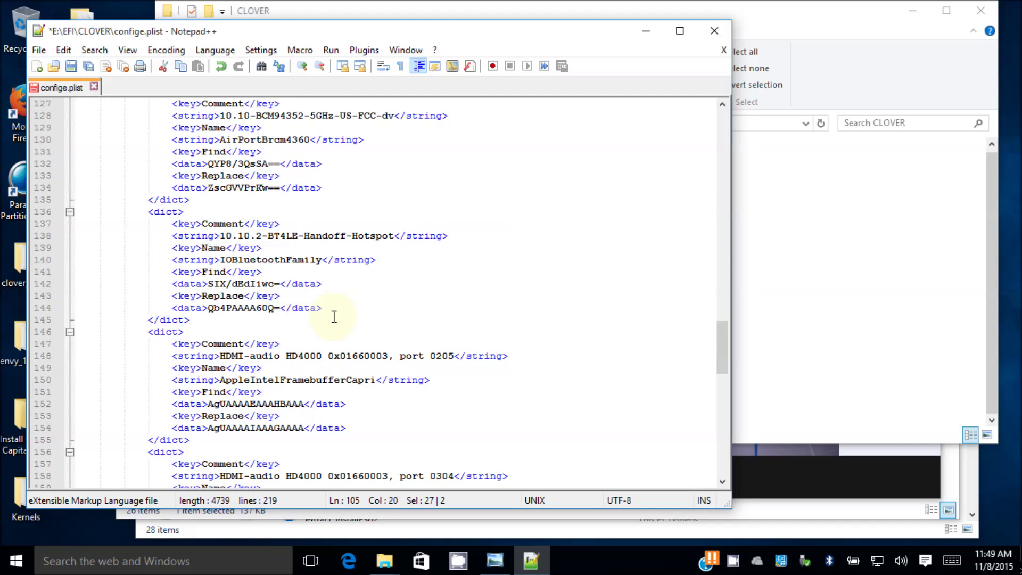
pyautogui.scroll(-4, 334, 315)
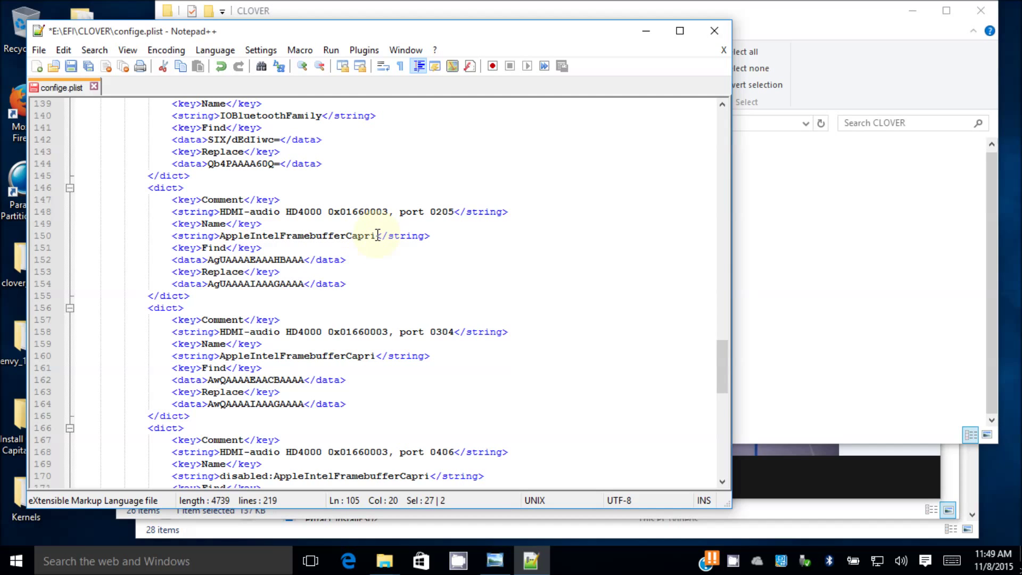
pyautogui.scroll(-4, 377, 264)
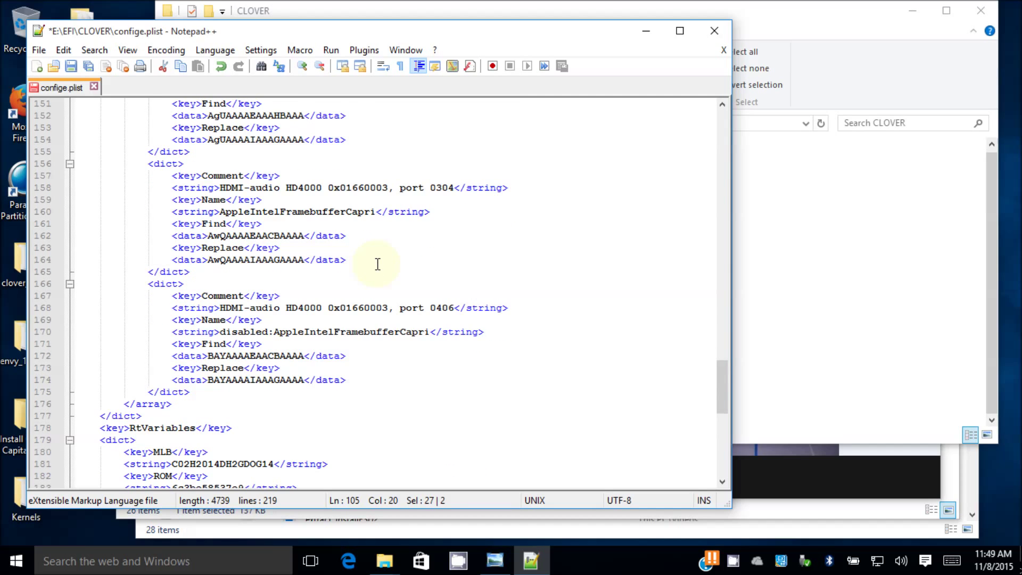
pyautogui.scroll(-8, 377, 265)
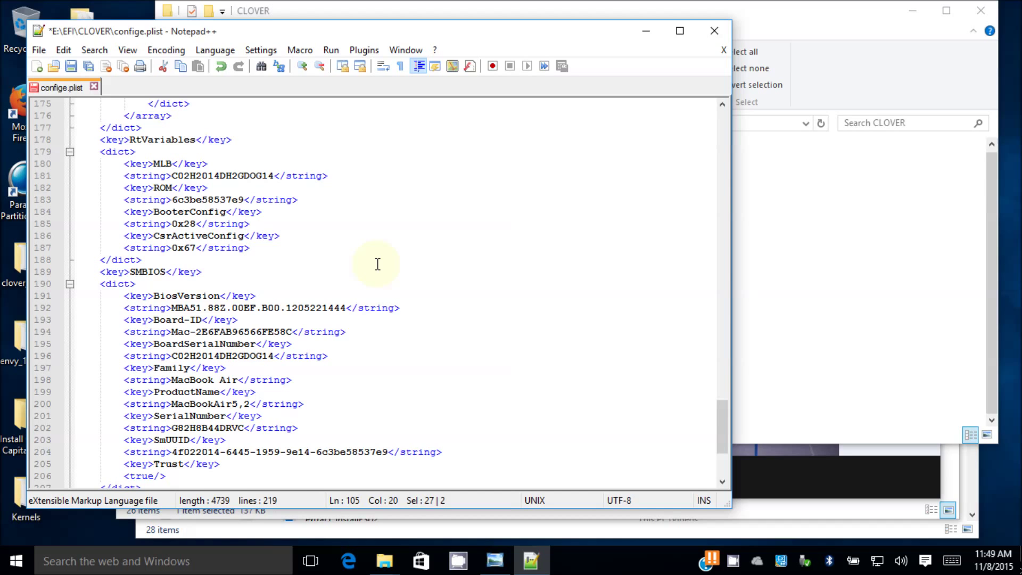
pyautogui.scroll(5, 377, 264)
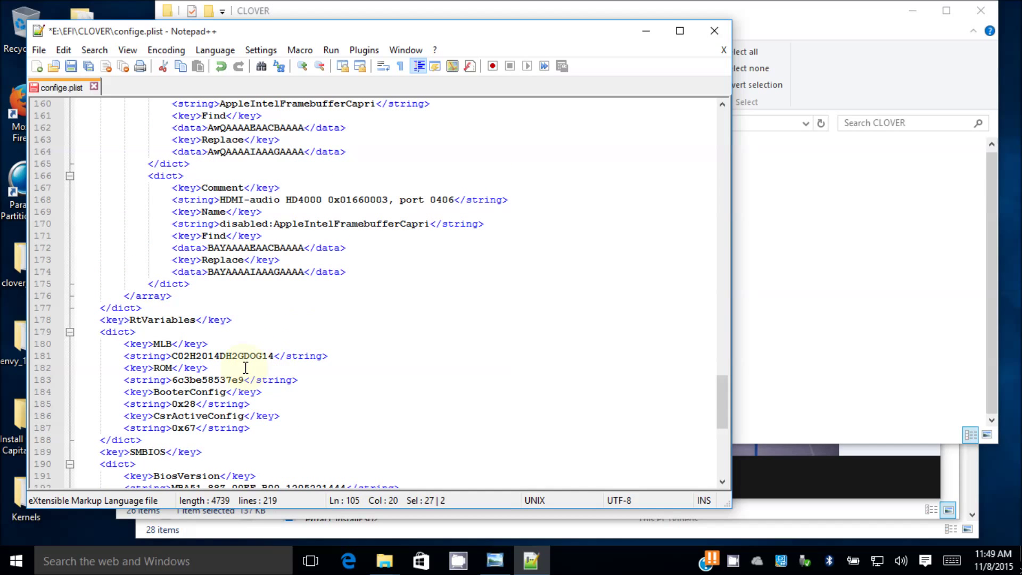
# Change the final digit of the RtVariables MLB value from 4 to 5.
pyautogui.click(274, 354)
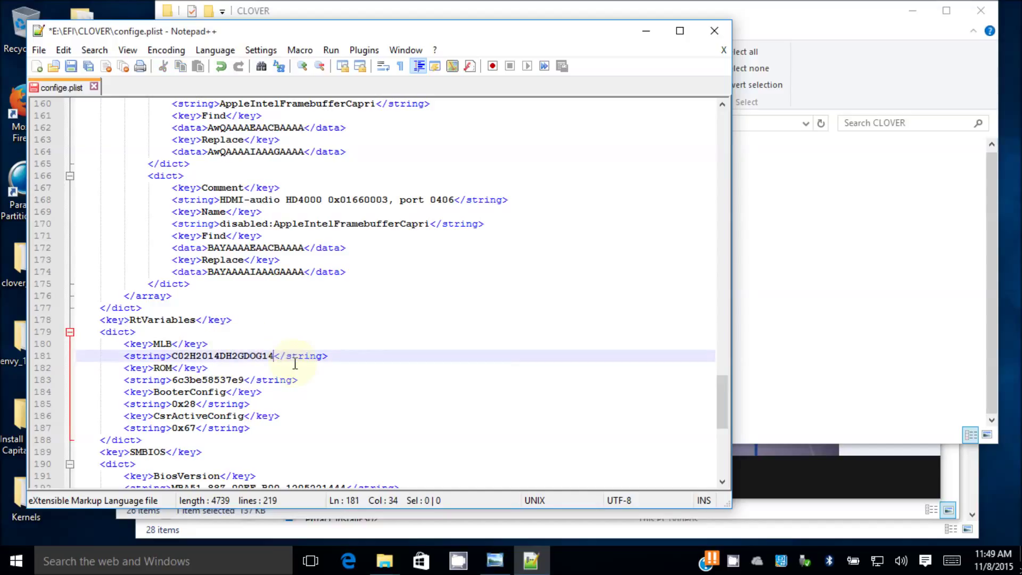
pyautogui.press('BackSpace')
pyautogui.write('5')
# View photo P1320055 of the BIOS hardware details, then return to the config plist.
pyautogui.click(194, 527)
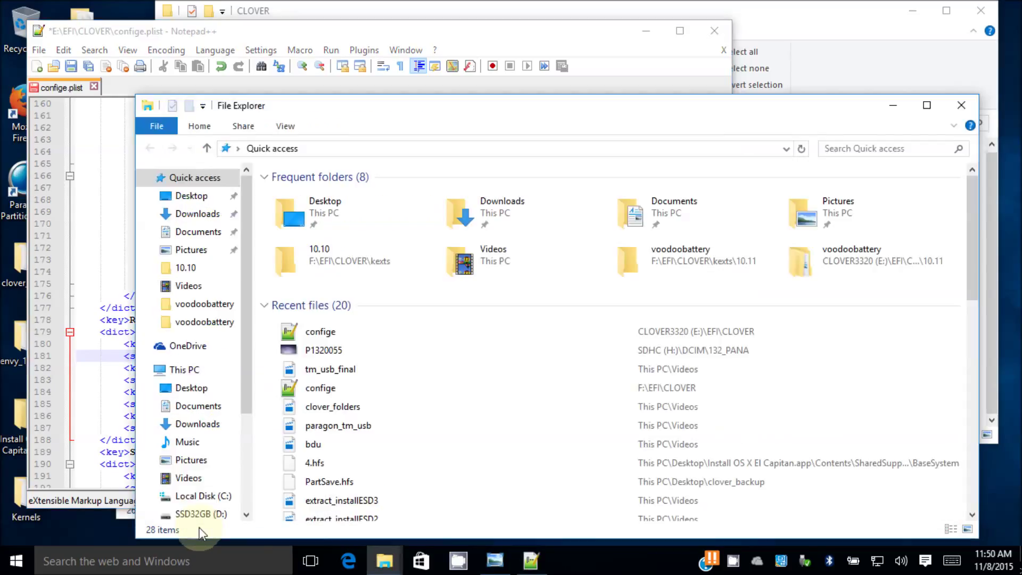
pyautogui.doubleClick(314, 212)
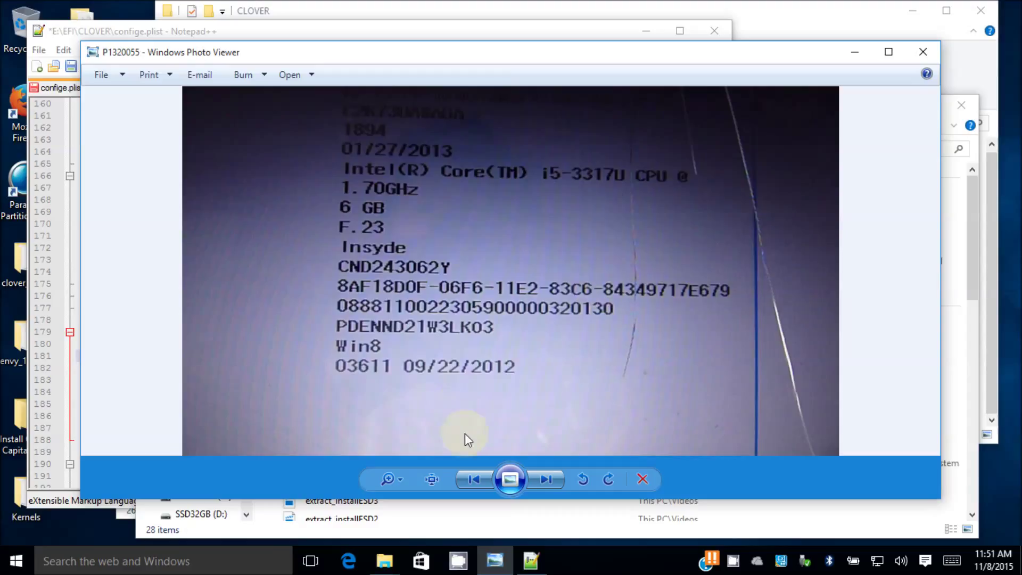
pyautogui.moveTo(530, 563)
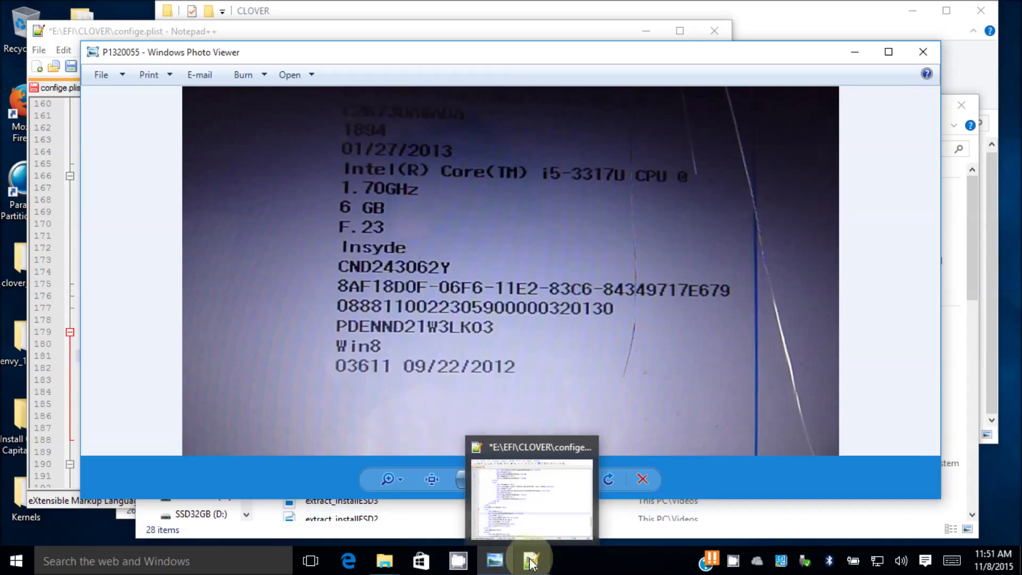
pyautogui.click(530, 563)
# Replace the 44 in the SMBIOS SerialNumber with 15.
pyautogui.scroll(-6, 235, 420)
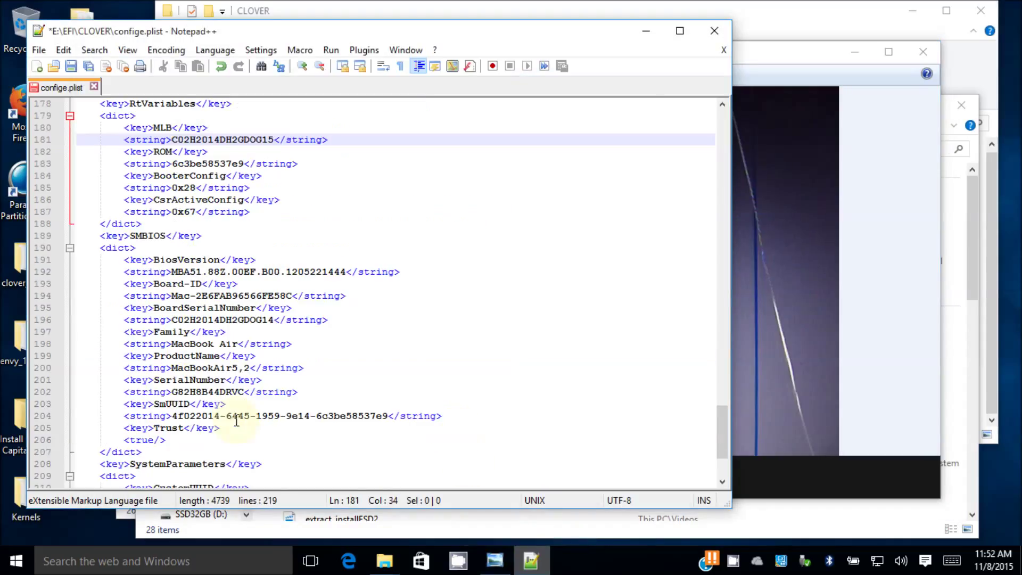
pyautogui.click(221, 393)
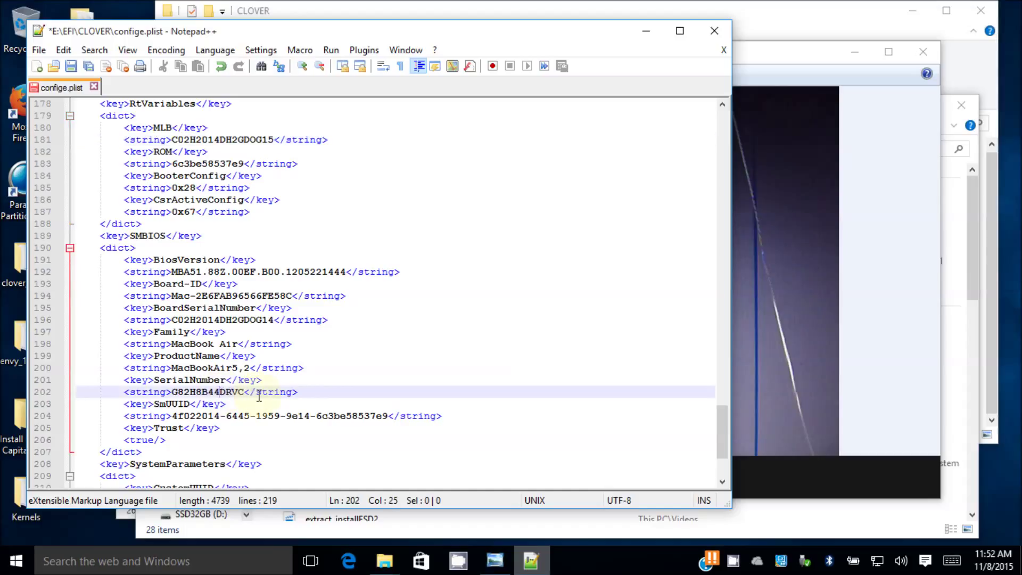
pyautogui.press('BackSpace')
pyautogui.press('BackSpace')
pyautogui.write('15')
# Set SmUUID and CustomUUID to the BIOS photo's UUID and close the config file.
pyautogui.moveTo(820, 55)
pyautogui.mouseDown()
pyautogui.moveTo(857, 42)
pyautogui.moveTo(827, 48)
pyautogui.mouseUp()
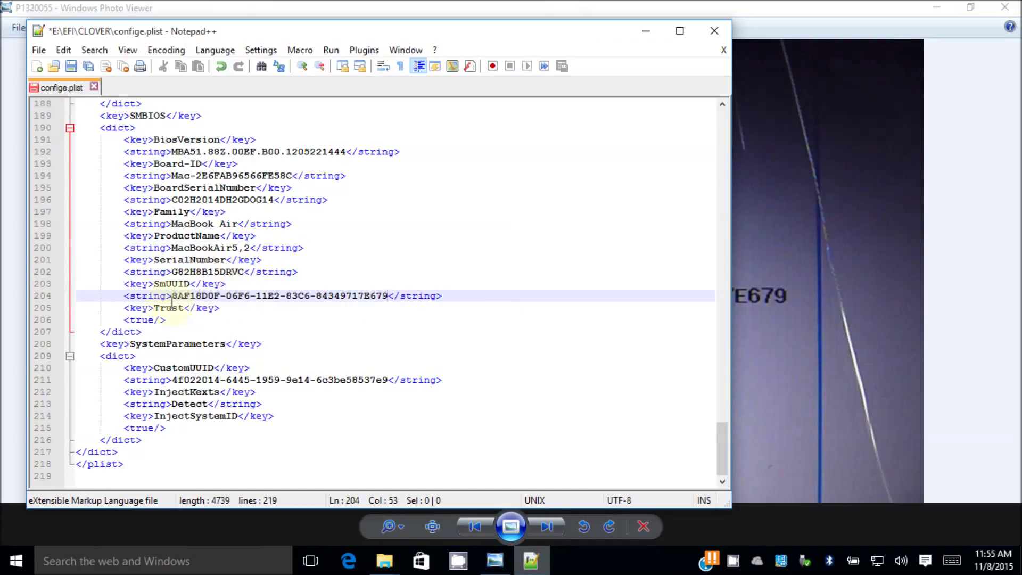
pyautogui.moveTo(172, 296); pyautogui.dragTo(387, 297)
pyautogui.hotkey('ctrl', 'c')
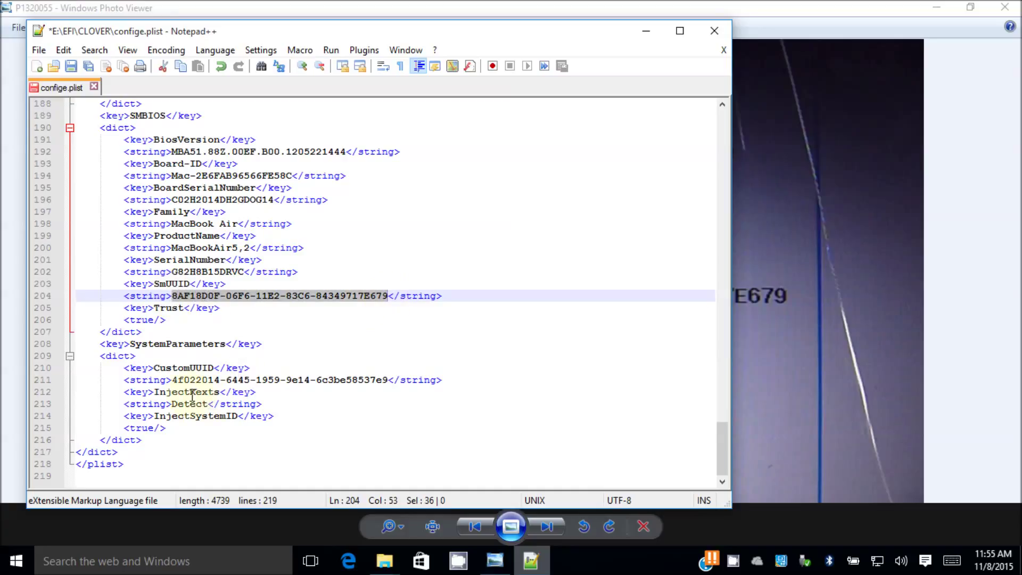
pyautogui.moveTo(173, 380); pyautogui.dragTo(387, 378)
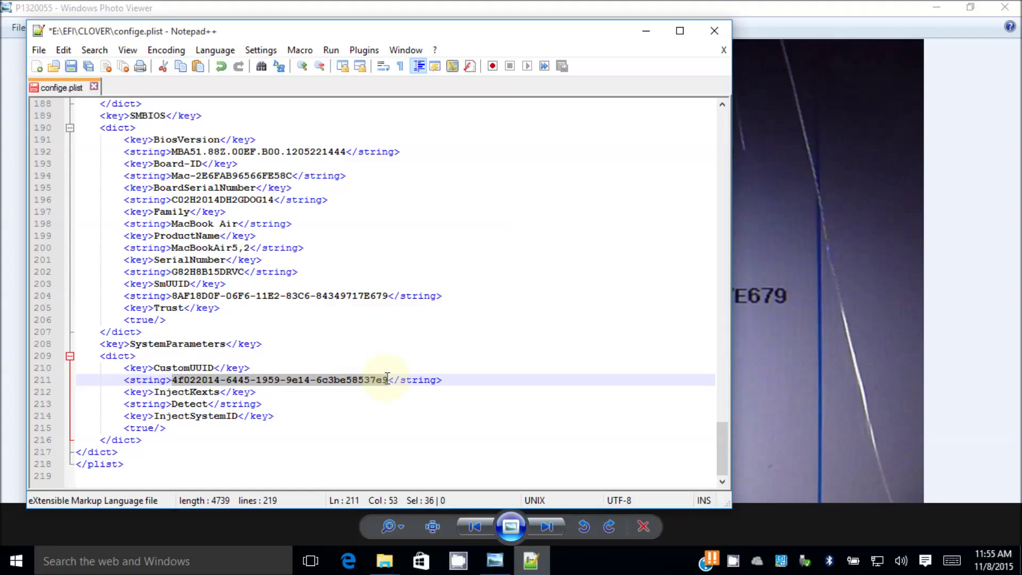
pyautogui.hotkey('ctrl', 'v')
pyautogui.click(719, 32)
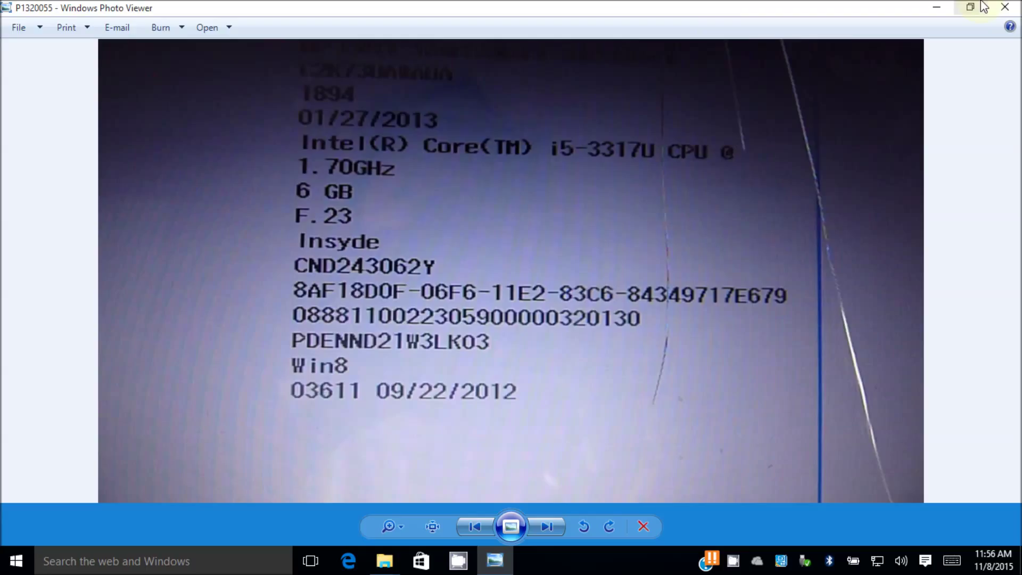
# Close the BIOS photo and browse CLOVER3320 (E:) into EFI\CLOVER\ACPI\patched.
pyautogui.click(1007, 9)
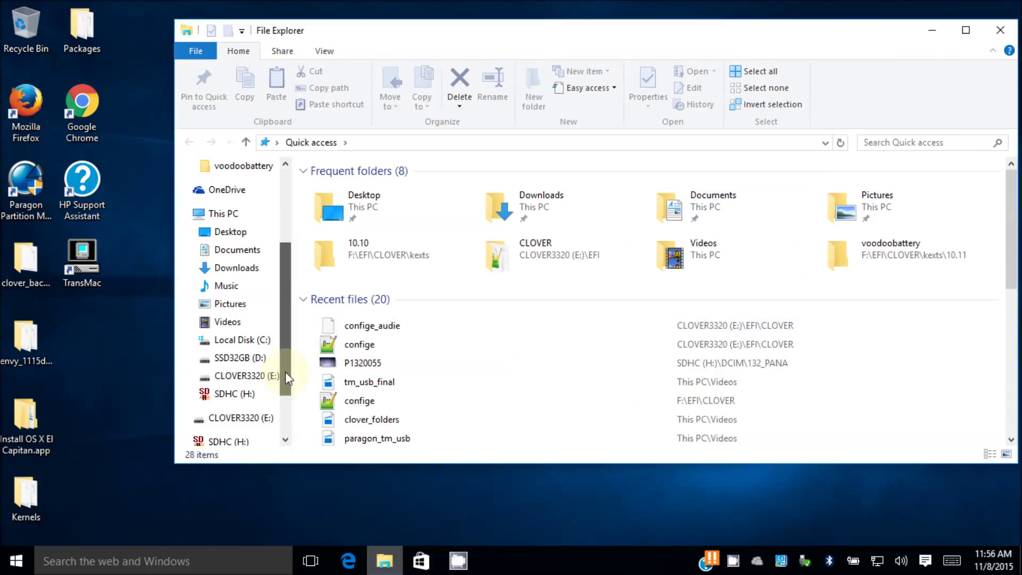
pyautogui.click(245, 376)
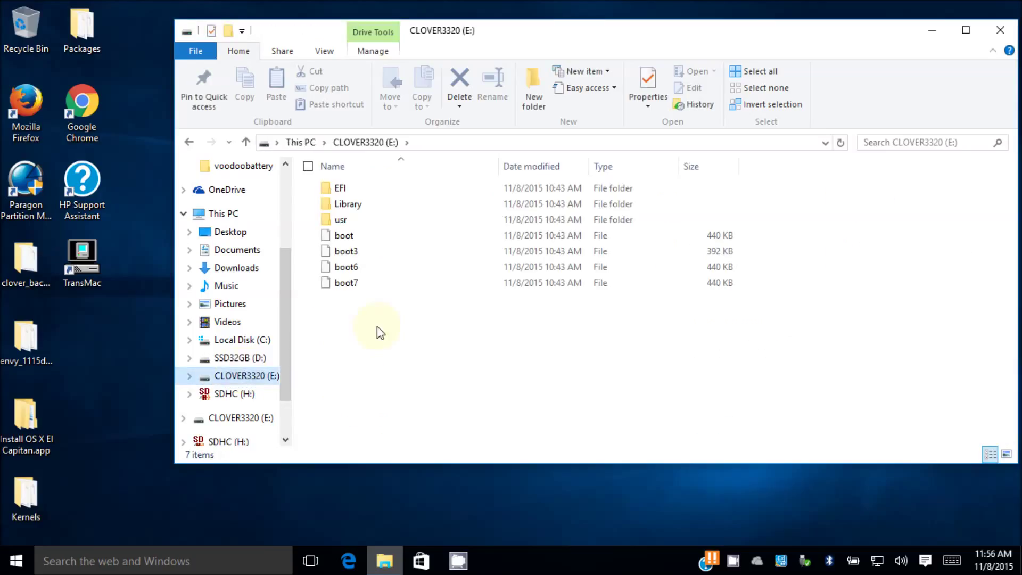
pyautogui.doubleClick(382, 195)
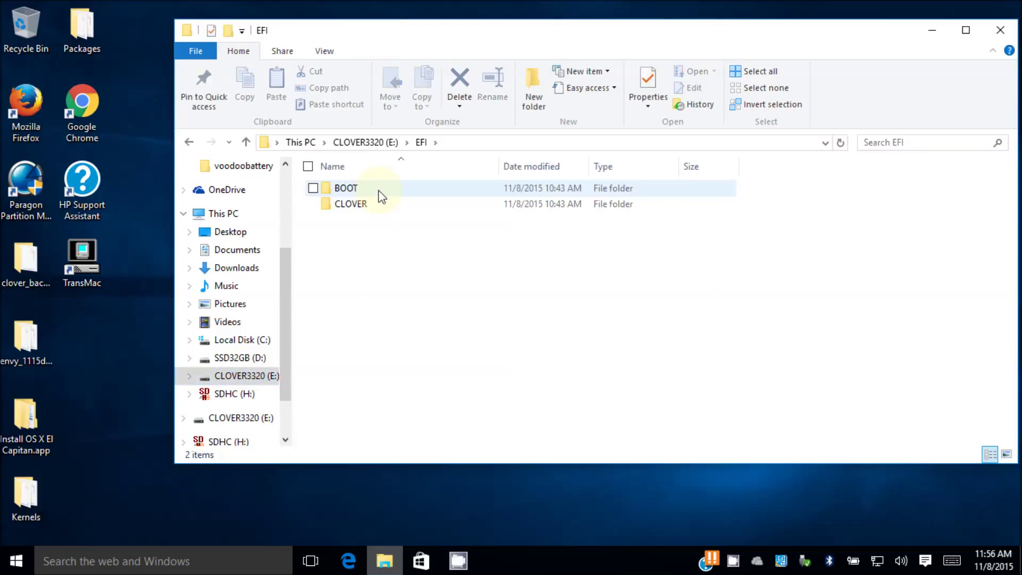
pyautogui.doubleClick(351, 203)
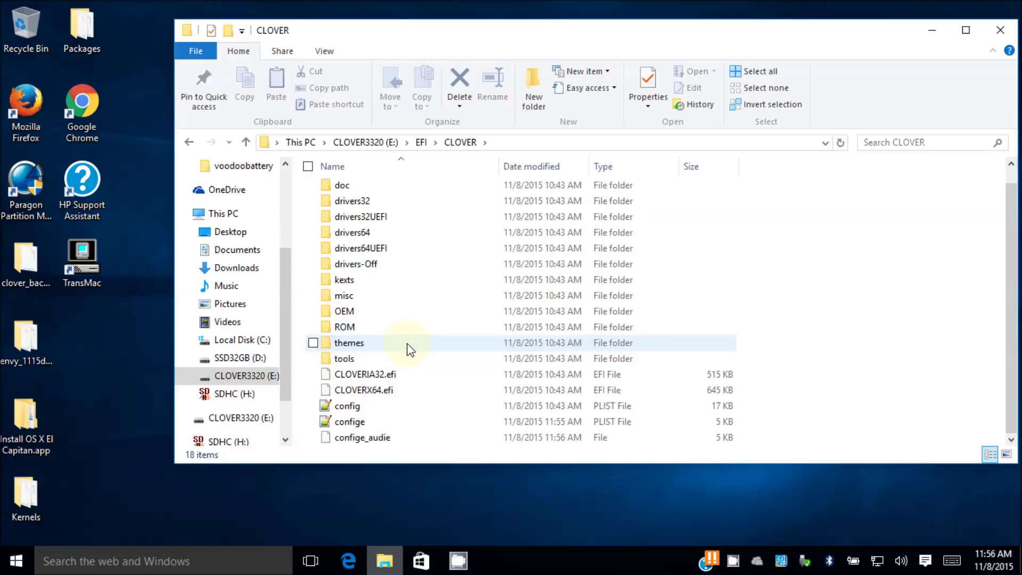
pyautogui.scroll(1, 424, 231)
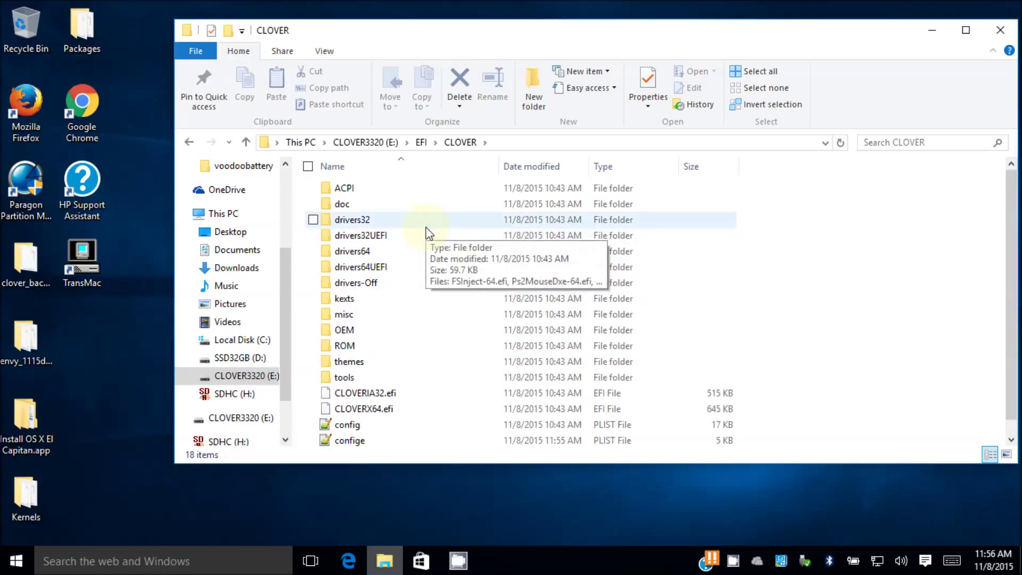
pyautogui.doubleClick(411, 188)
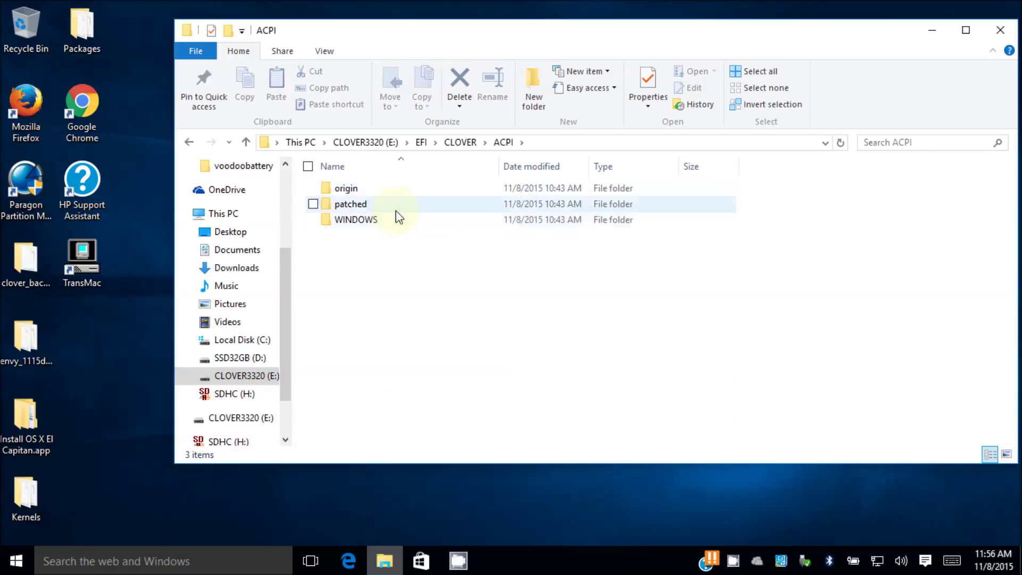
pyautogui.doubleClick(399, 206)
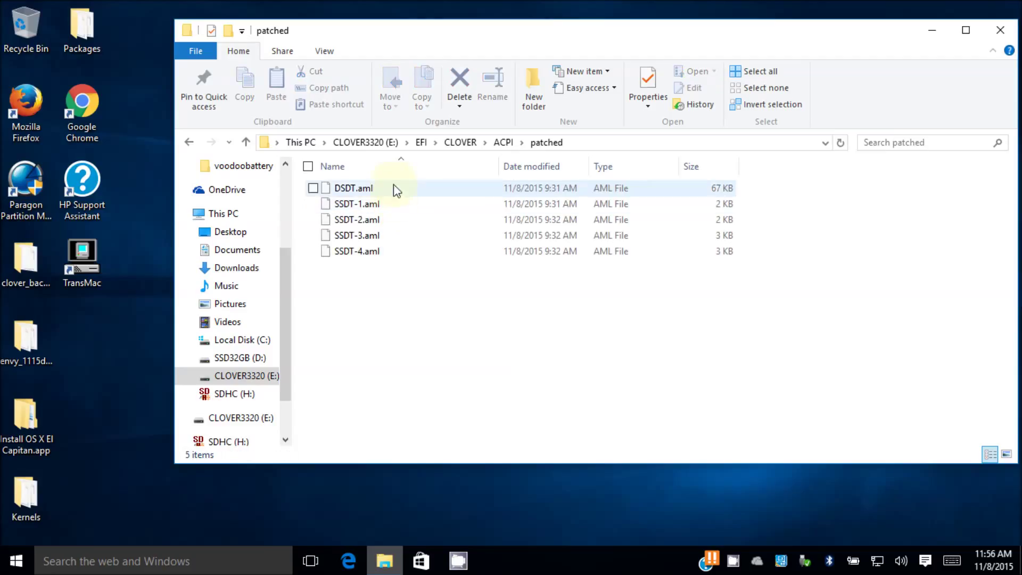
pyautogui.press('BackSpace')
pyautogui.press('BackSpace')
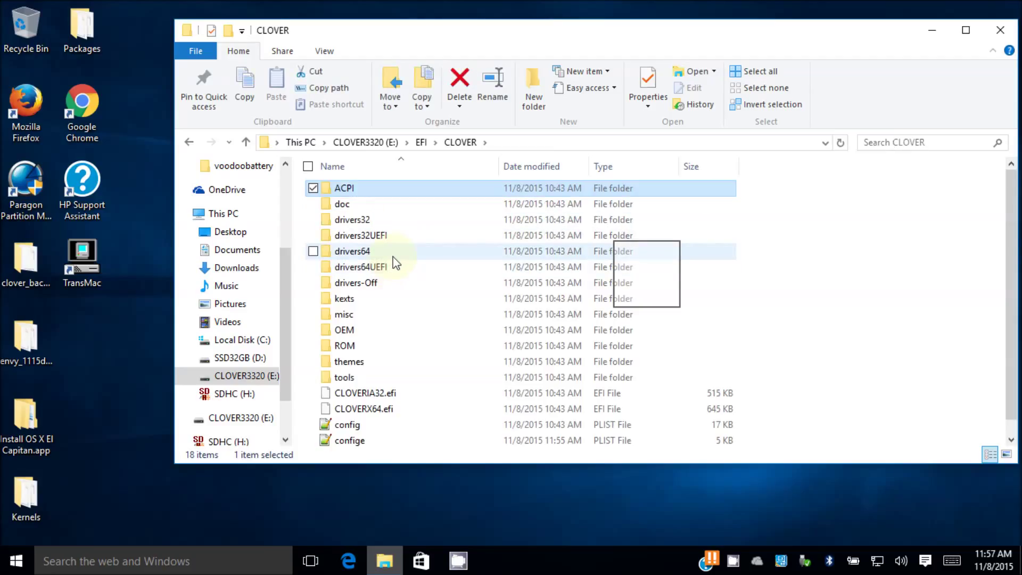
# Inspect the drivers64UEFI, kexts\10.11 and themes folders, ending back in CLOVER.
pyautogui.doubleClick(392, 268)
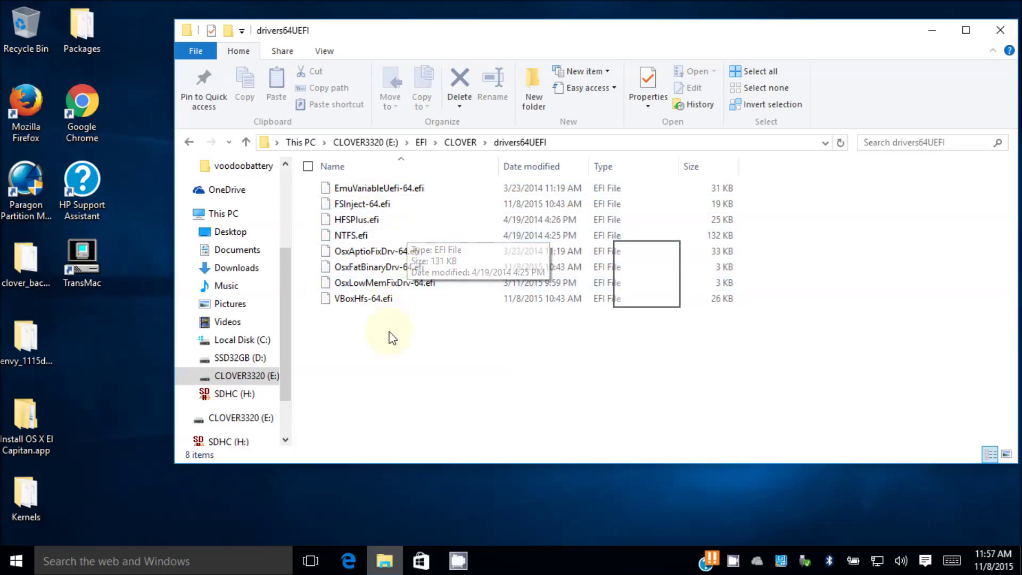
pyautogui.hotkey('alt', 'Left')
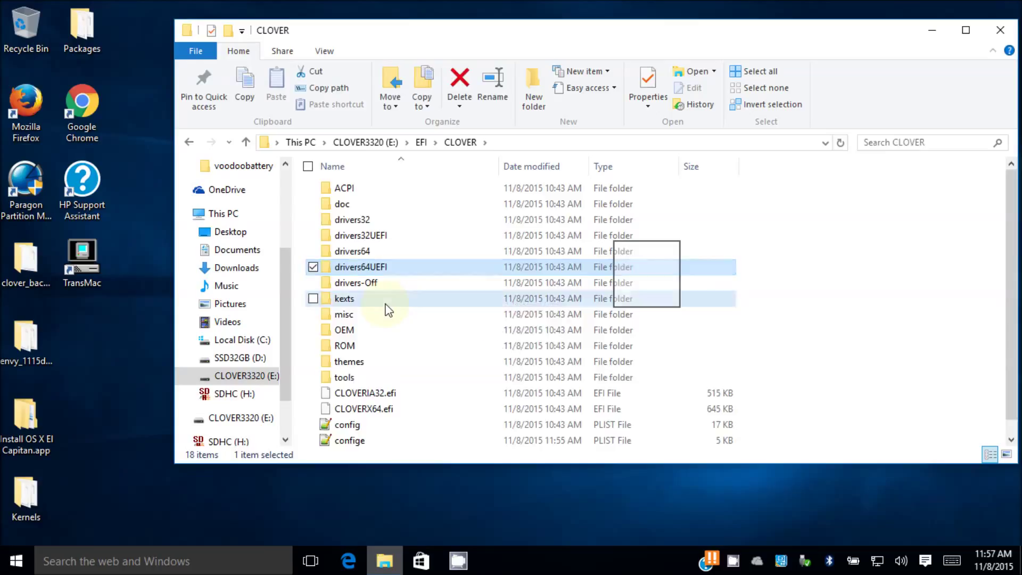
pyautogui.doubleClick(386, 299)
pyautogui.doubleClick(375, 225)
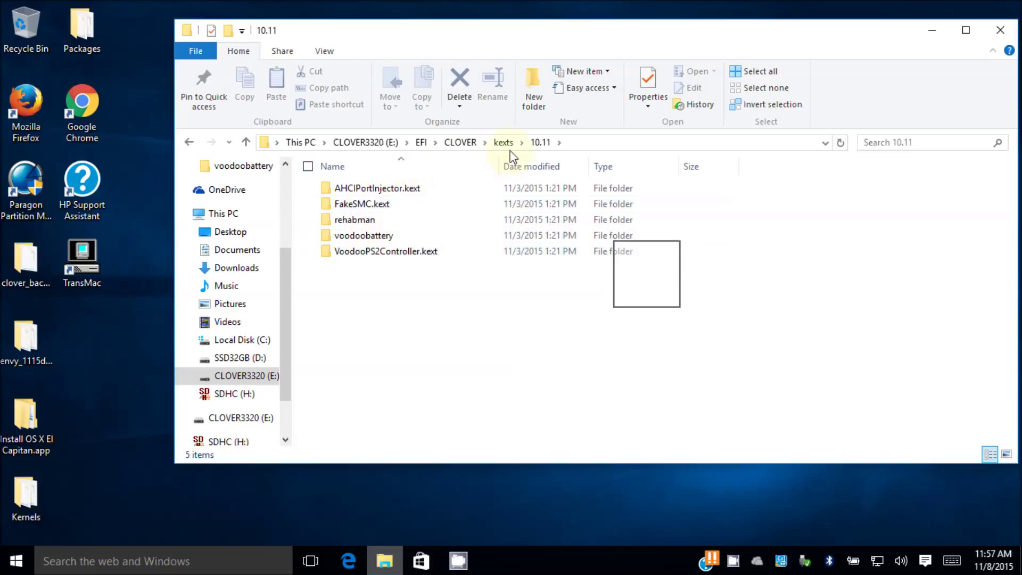
pyautogui.click(461, 142)
pyautogui.doubleClick(404, 359)
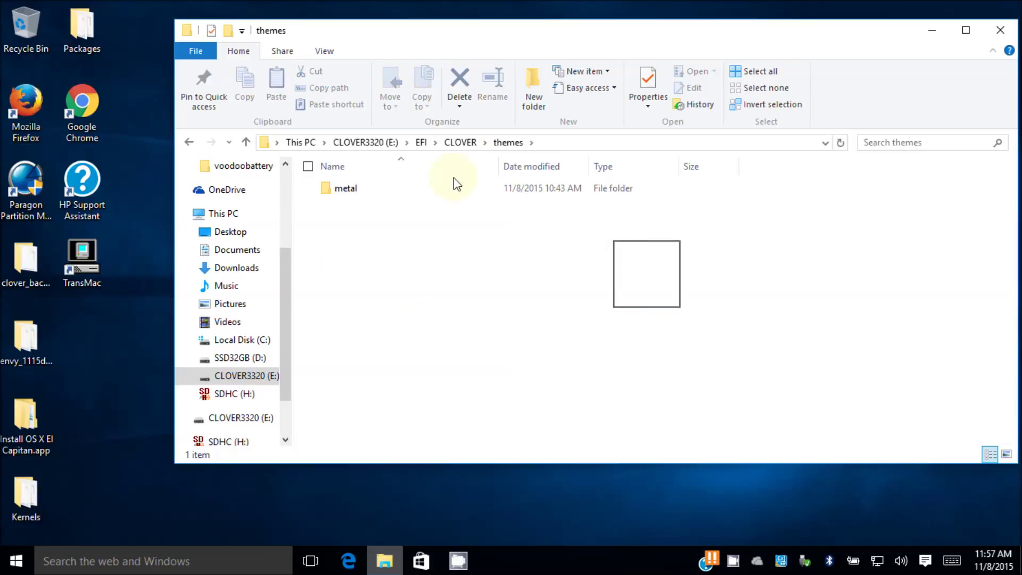
pyautogui.click(456, 144)
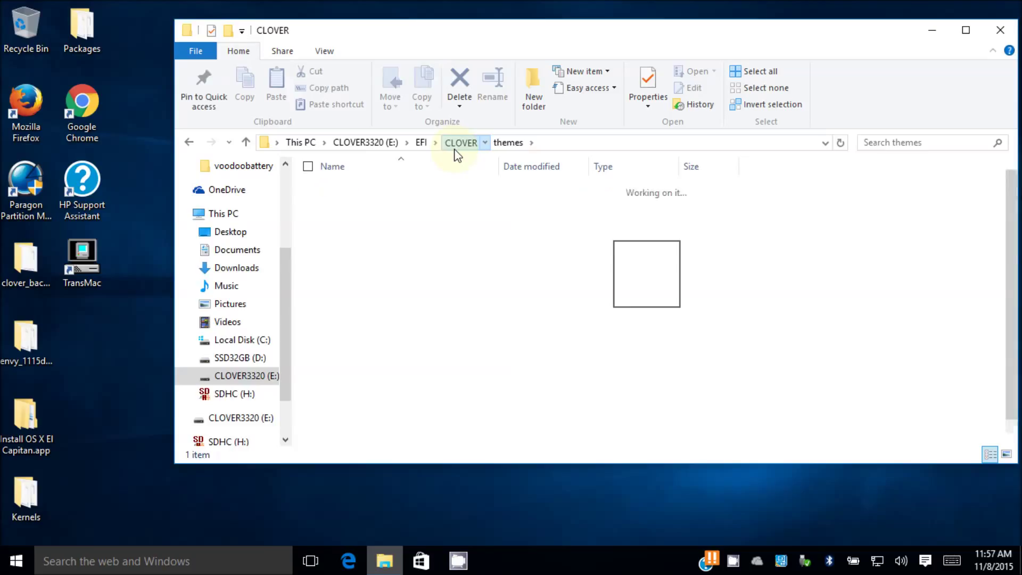
pyautogui.rightClick(362, 422)
# Rename the edited confige plist to config and open it in Notepad++.
pyautogui.click(344, 388)
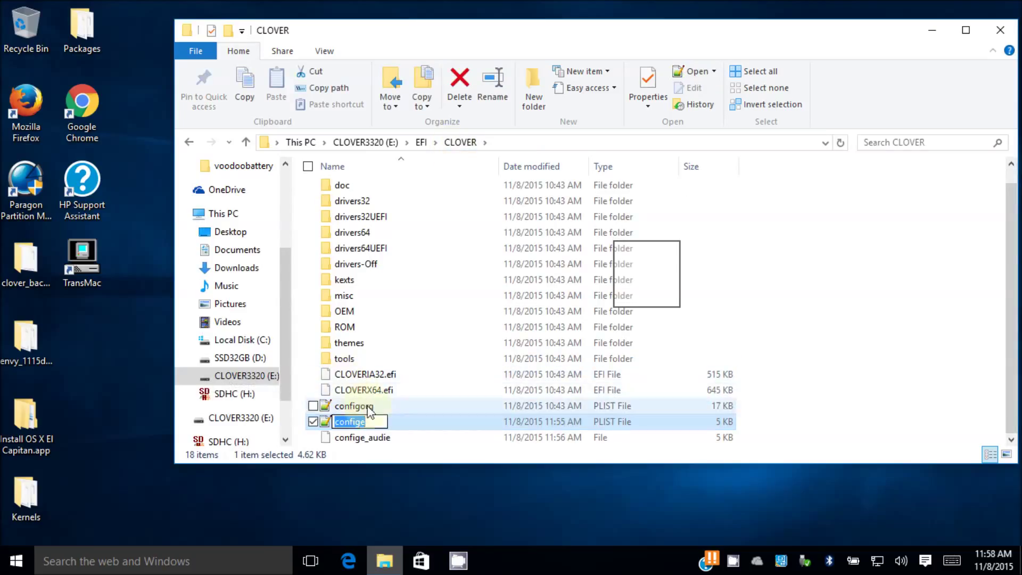
pyautogui.click(379, 421)
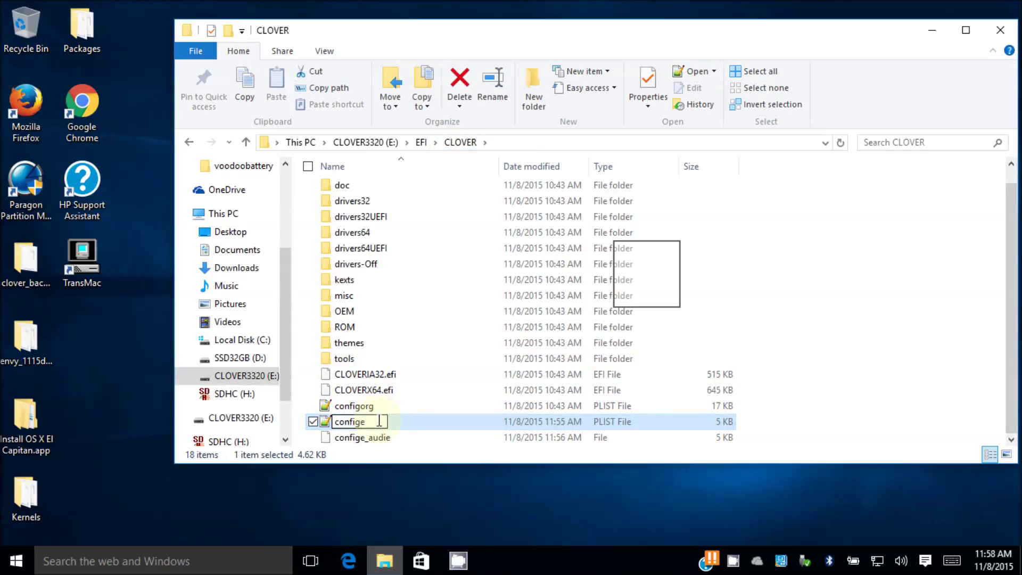
pyautogui.press('BackSpace')
pyautogui.press('Return')
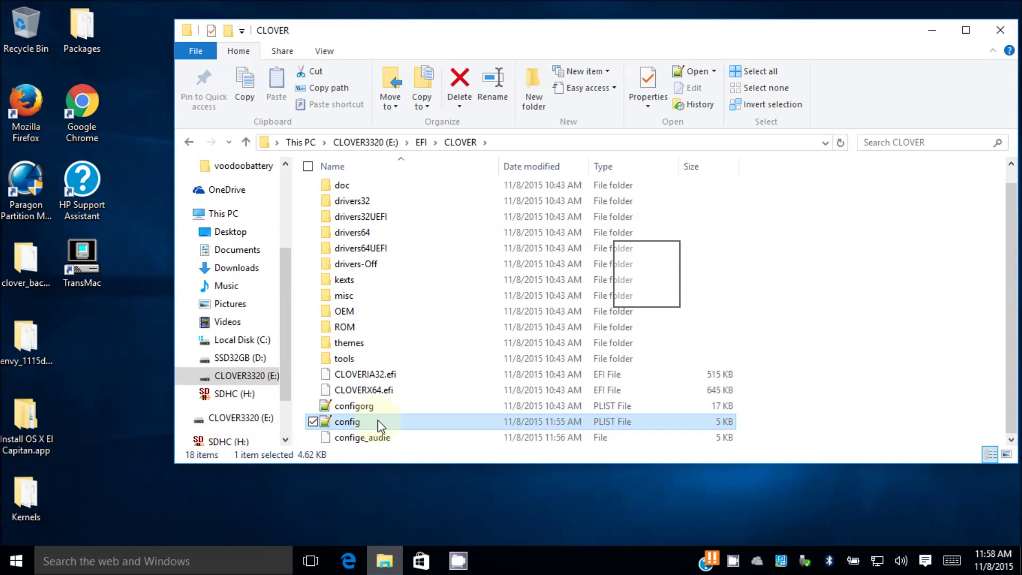
pyautogui.doubleClick(378, 421)
# Scroll through config.plist down to the SMBIOS and SystemParameters CustomUUID entries.
pyautogui.scroll(-4, 375, 327)
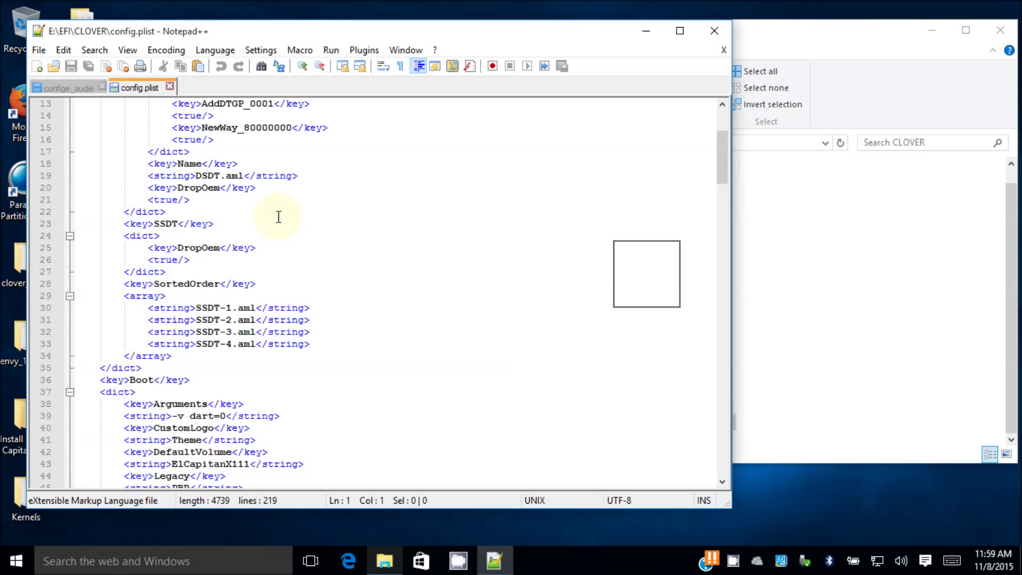
pyautogui.scroll(-7, 313, 289)
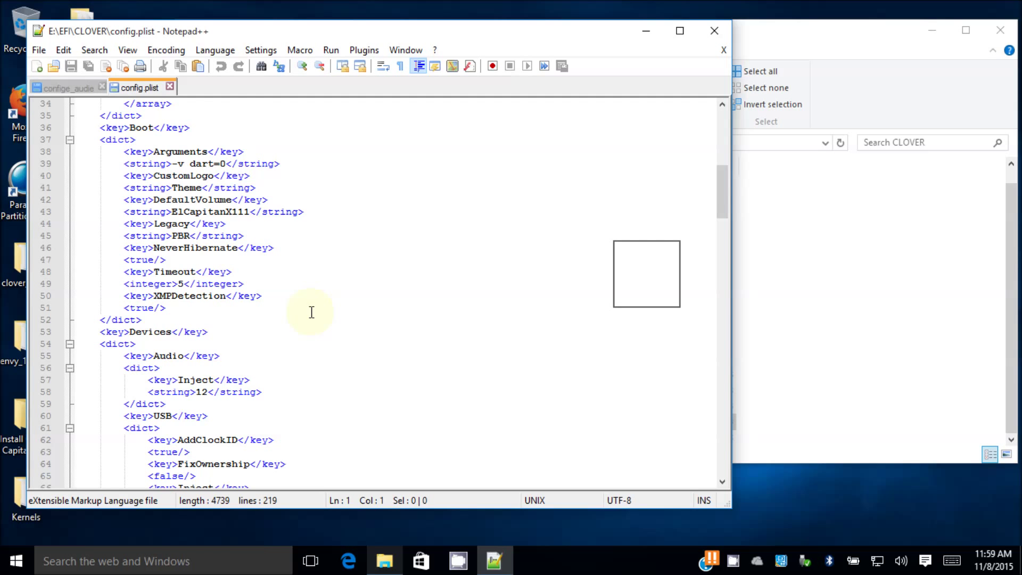
pyautogui.scroll(-10, 312, 312)
pyautogui.scroll(-4, 311, 312)
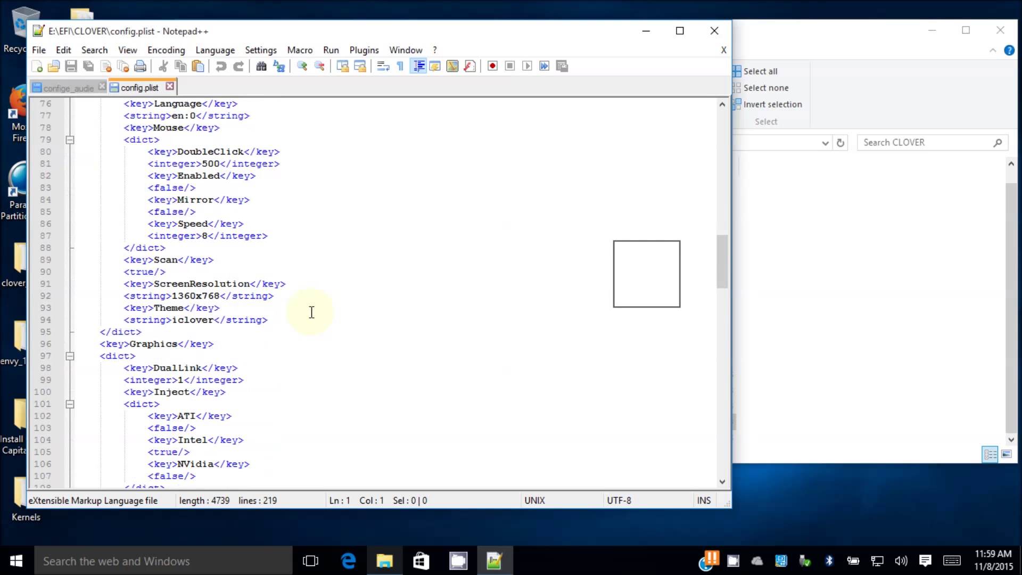
pyautogui.scroll(-5, 311, 312)
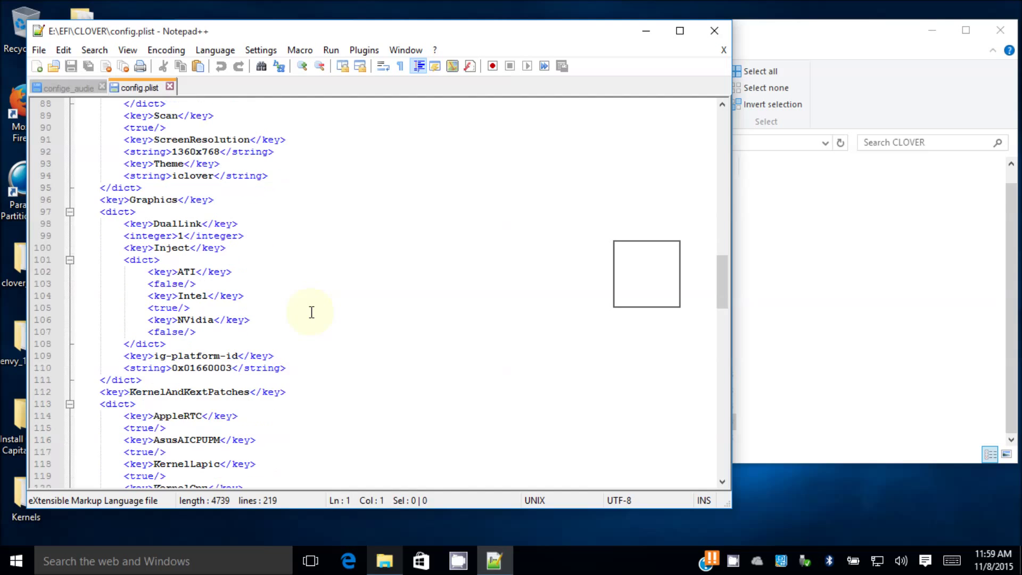
pyautogui.scroll(-12, 311, 312)
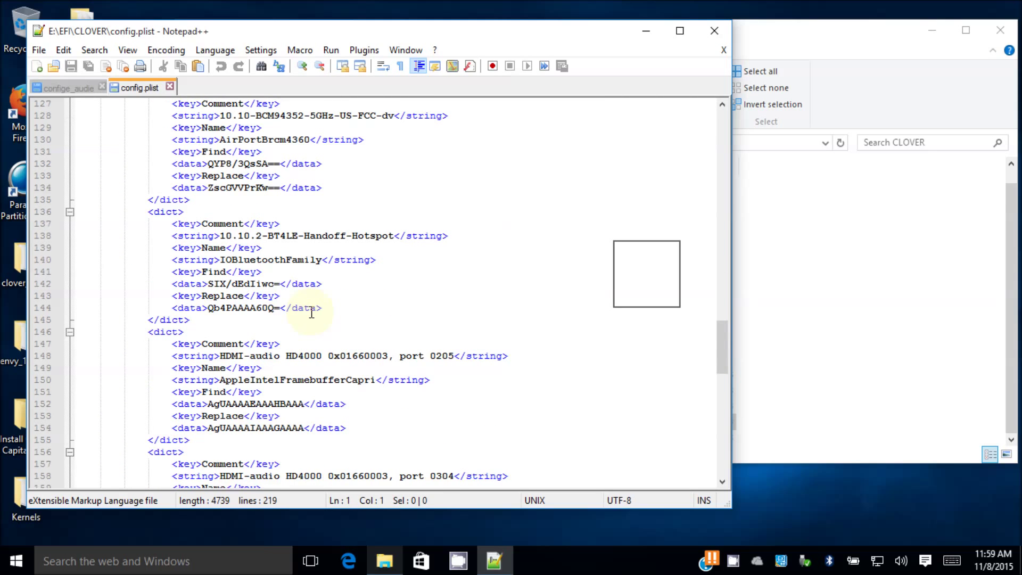
pyautogui.scroll(-13, 311, 313)
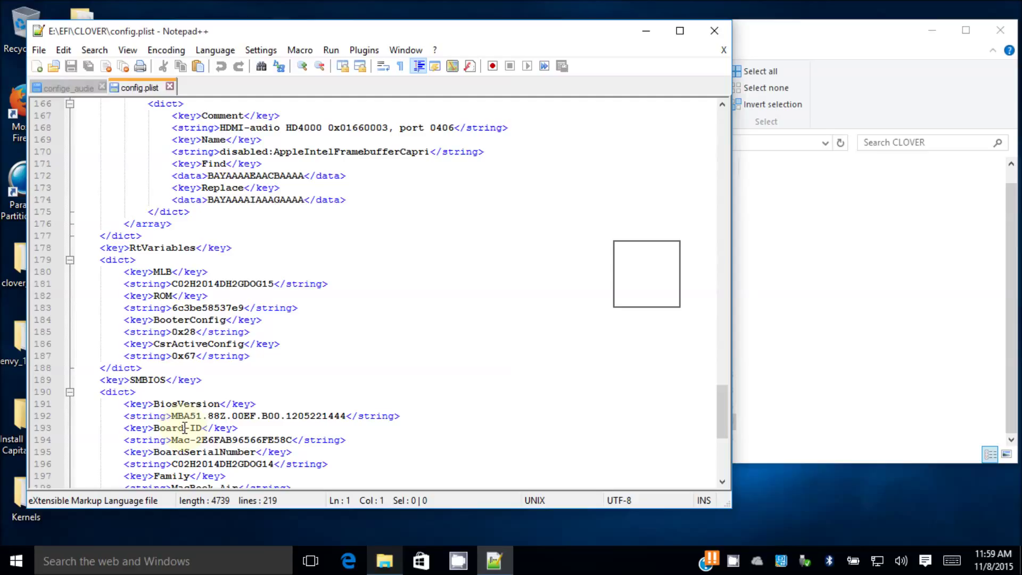
pyautogui.scroll(-1, 185, 427)
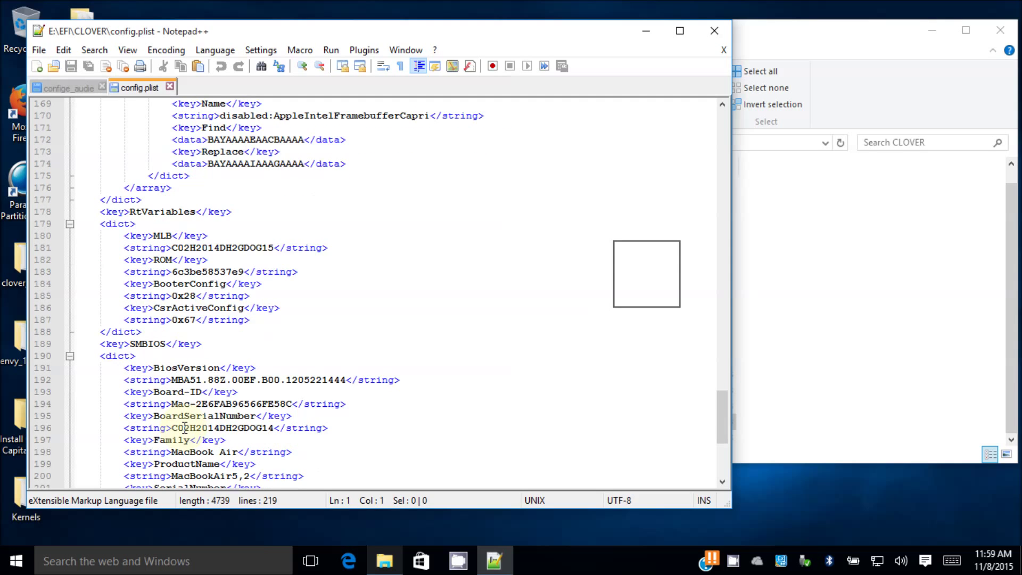
pyautogui.scroll(-6, 185, 427)
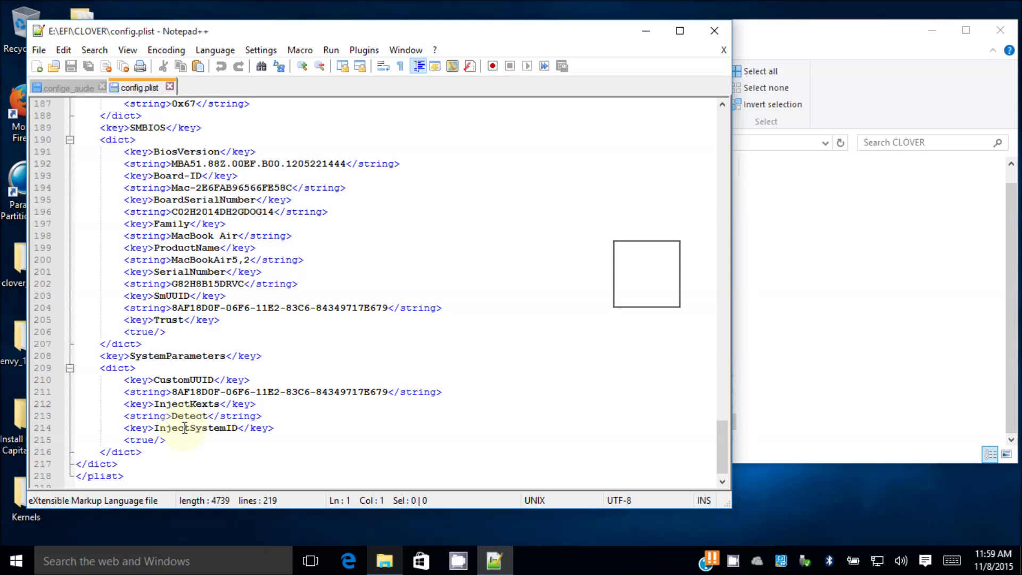